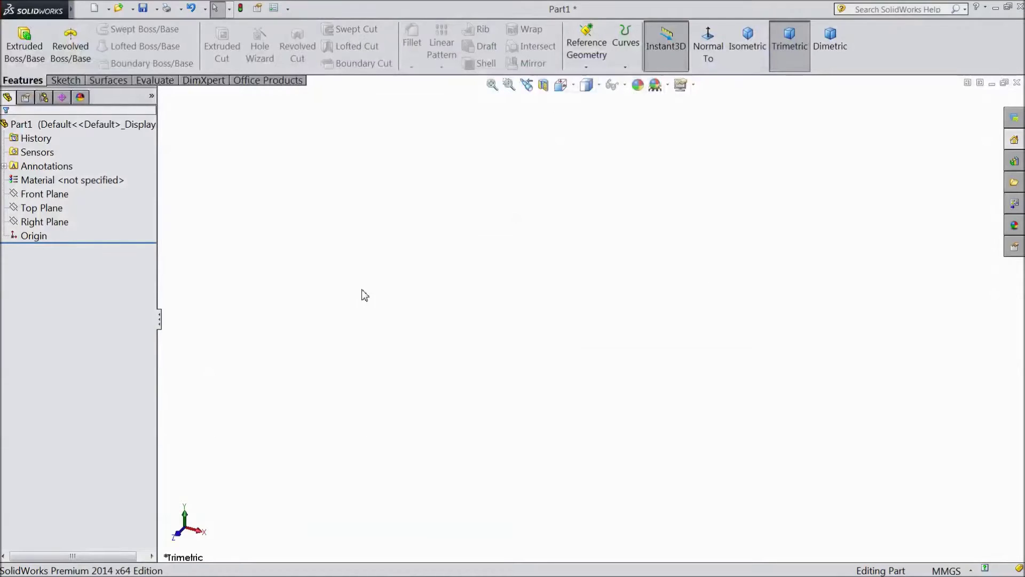
Step: Sketch a circle about 161 mm in diameter on the Front Plane, centred on the origin
{"action": "left_click", "coordinate": [49, 194]}
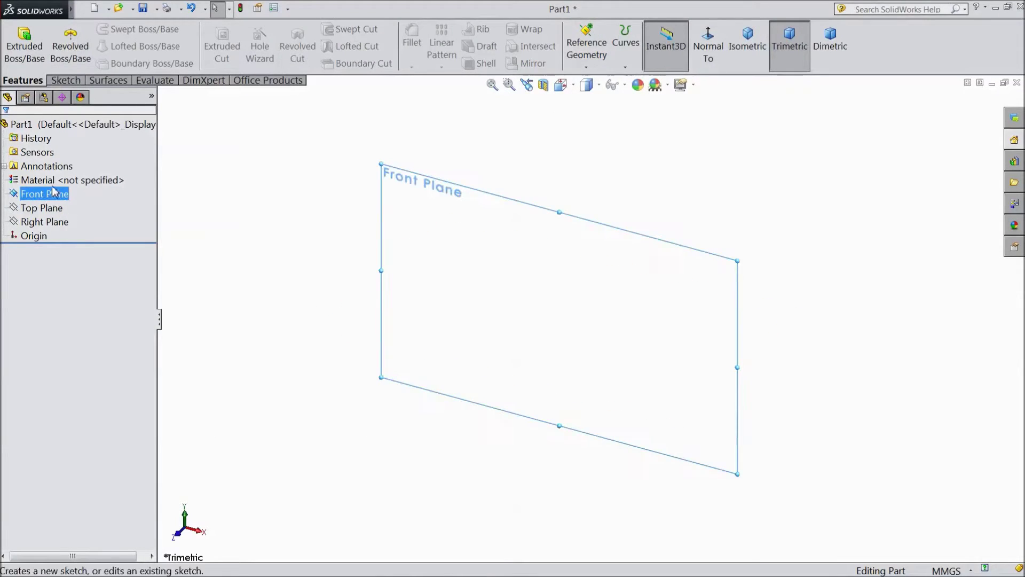
{"action": "left_click", "coordinate": [62, 188]}
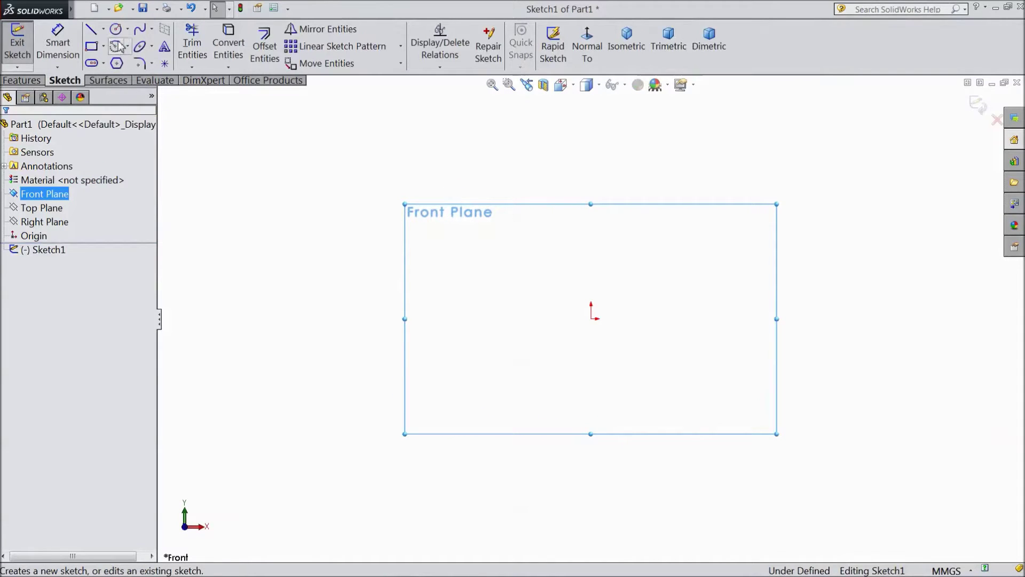
{"action": "left_click", "coordinate": [118, 32]}
{"action": "left_click", "coordinate": [591, 318]}
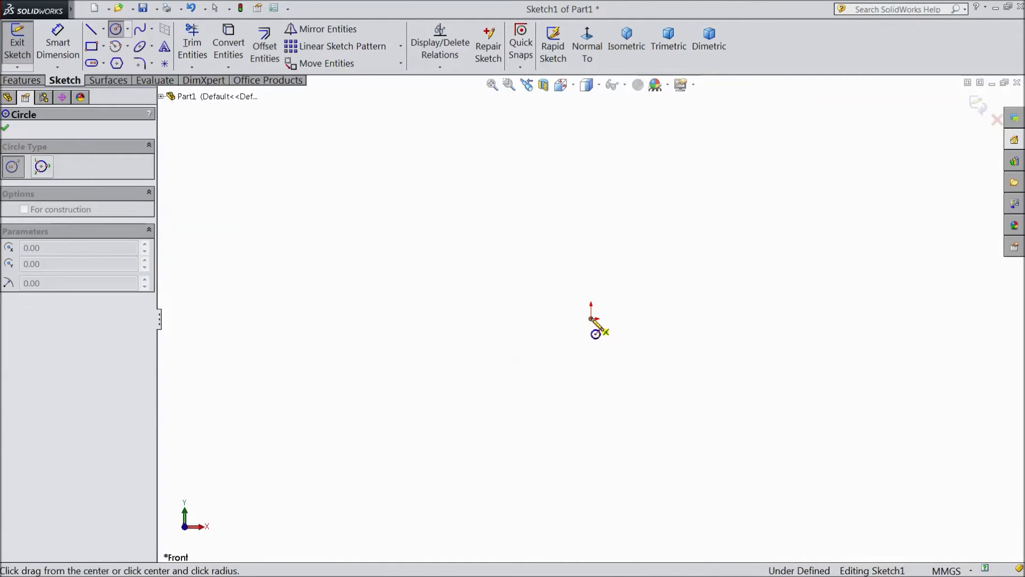
{"action": "left_click", "coordinate": [487, 241]}
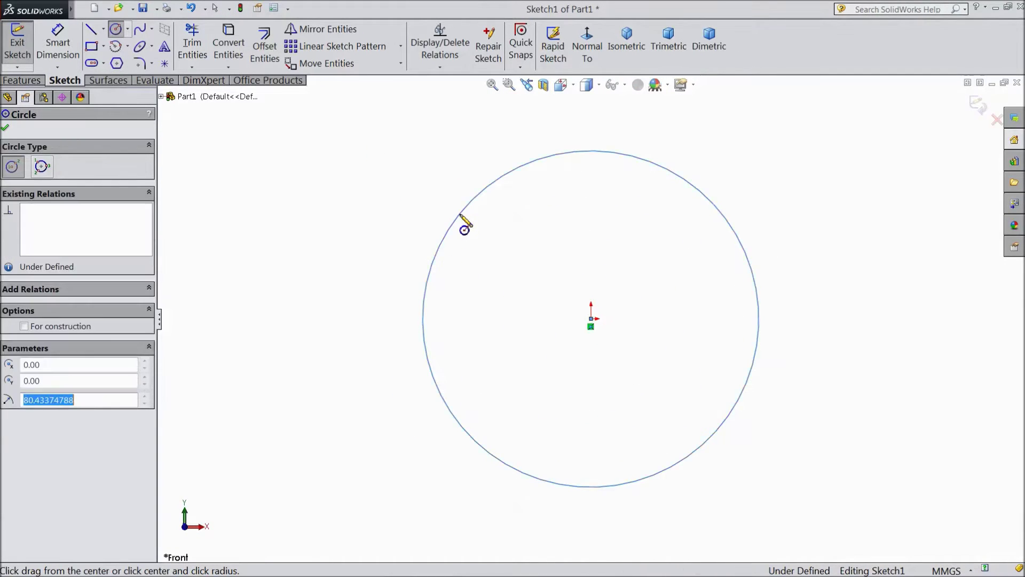
Step: Dimension the circle's diameter and set it to 110 mm
{"action": "left_click", "coordinate": [57, 43]}
{"action": "left_click", "coordinate": [433, 262]}
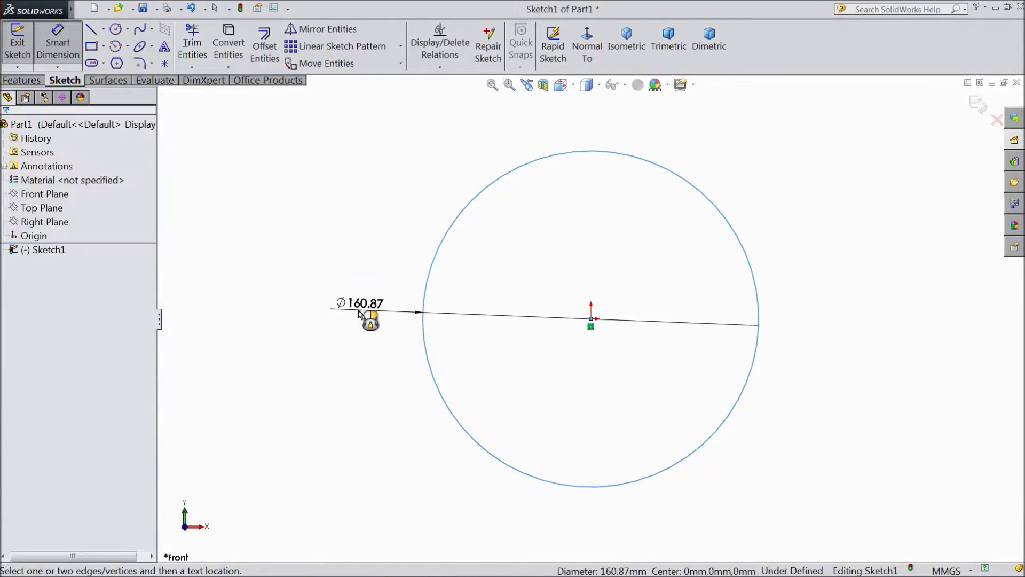
{"action": "left_click", "coordinate": [360, 319]}
{"action": "type", "text": "110"}
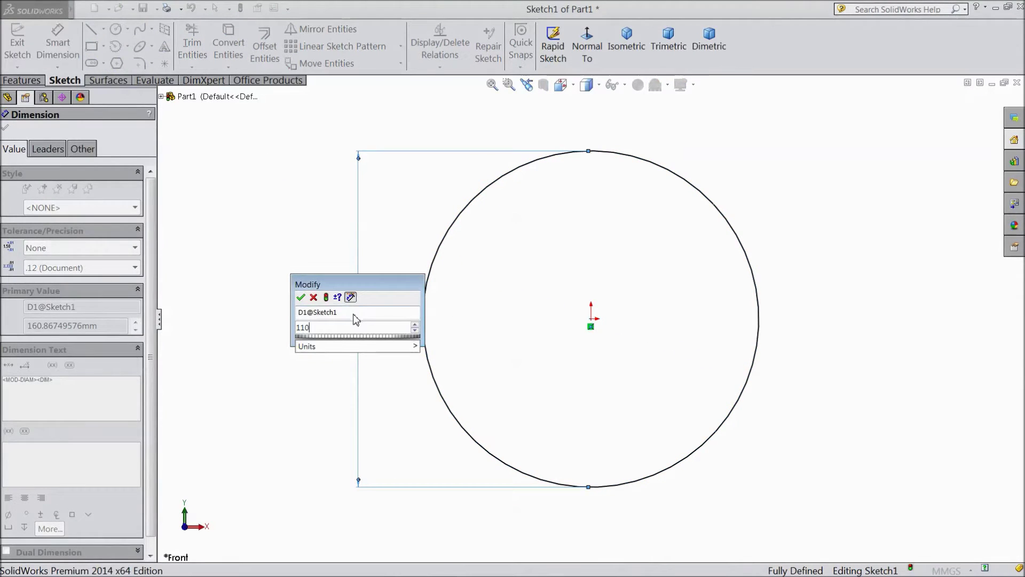
{"action": "left_click", "coordinate": [301, 297]}
{"action": "left_click", "coordinate": [5, 128]}
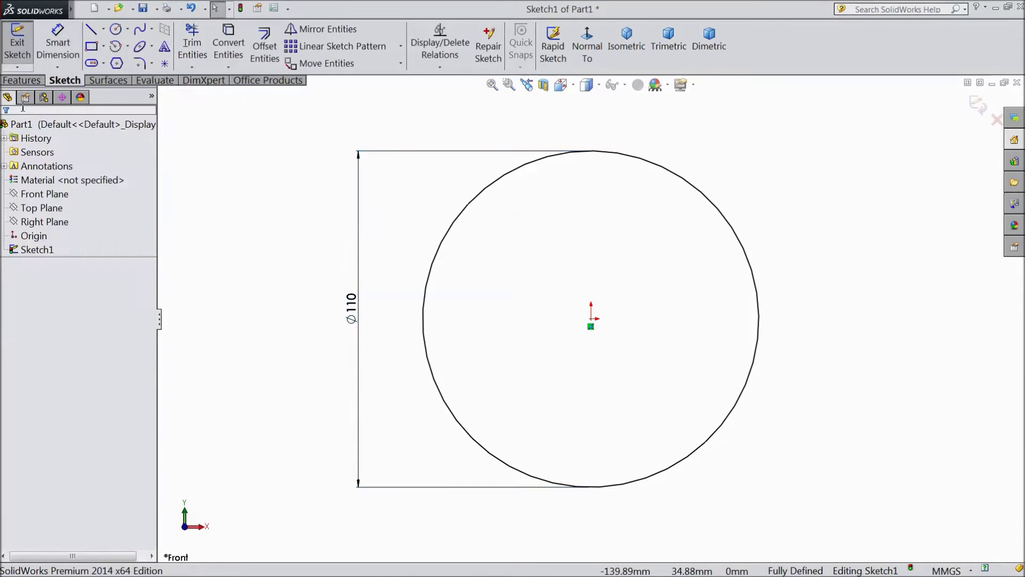
Step: Extrude the 110 mm circle as a blind boss 12 mm deep
{"action": "left_click", "coordinate": [22, 81]}
{"action": "left_click", "coordinate": [25, 50]}
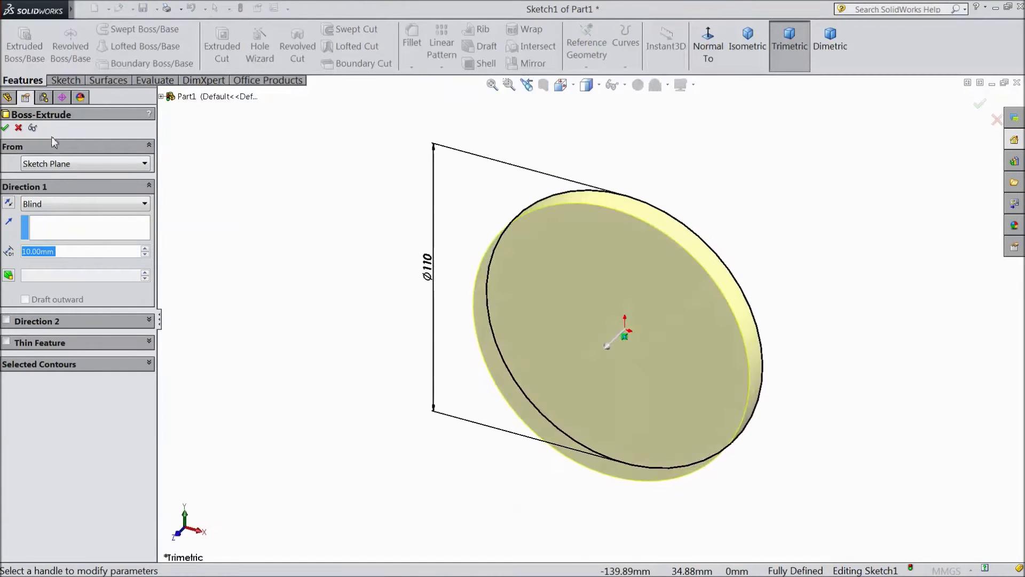
{"action": "type", "text": "12"}
{"action": "key", "text": "Return"}
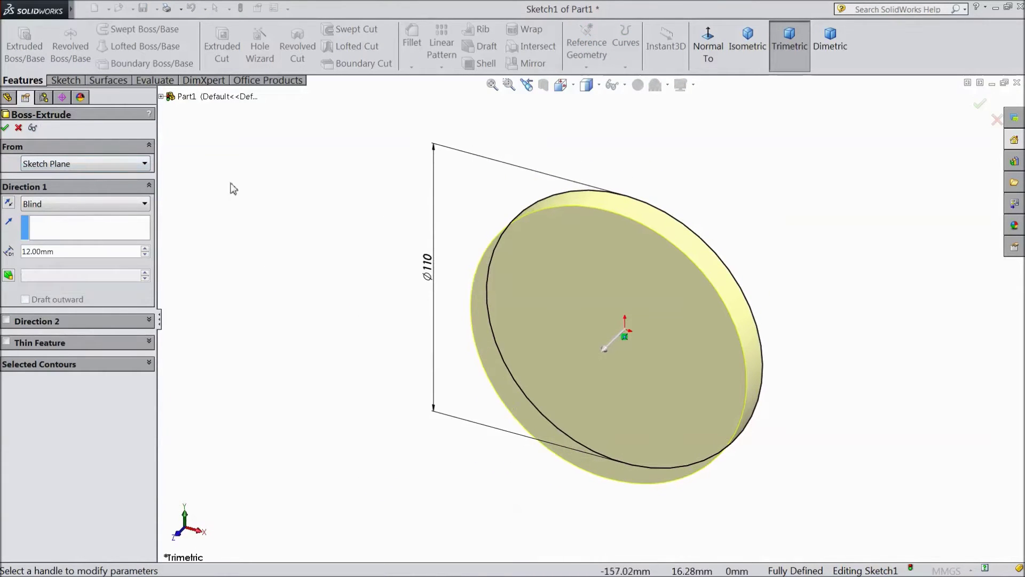
{"action": "left_click", "coordinate": [5, 128]}
Step: Sketch a circle about 72 mm in diameter on the disc's back face, centred on the origin
{"action": "middle_click_drag", "start_coordinate": [235, 201], "coordinate": [517, 341]}
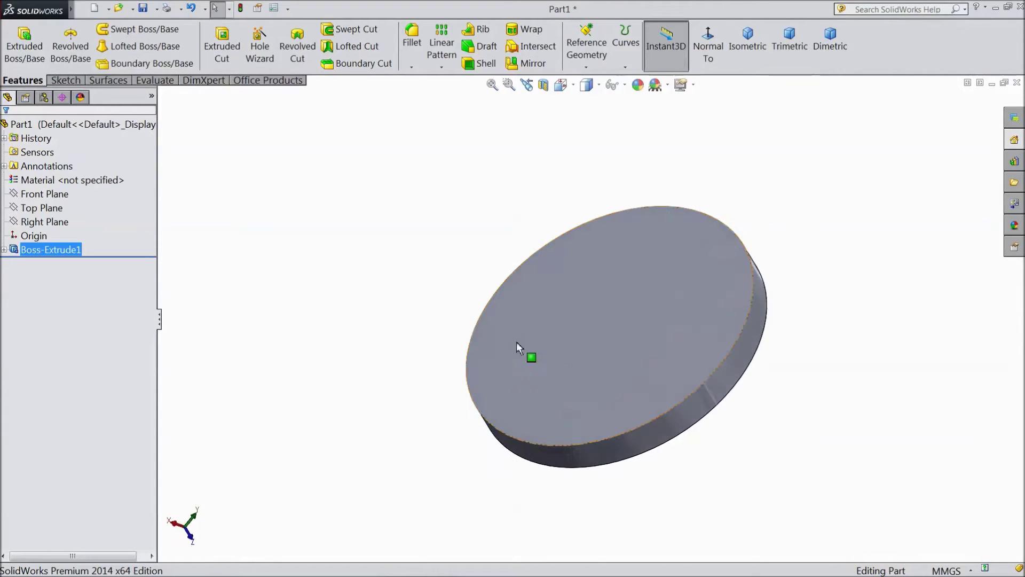
{"action": "left_click", "coordinate": [563, 361]}
{"action": "left_click", "coordinate": [609, 335]}
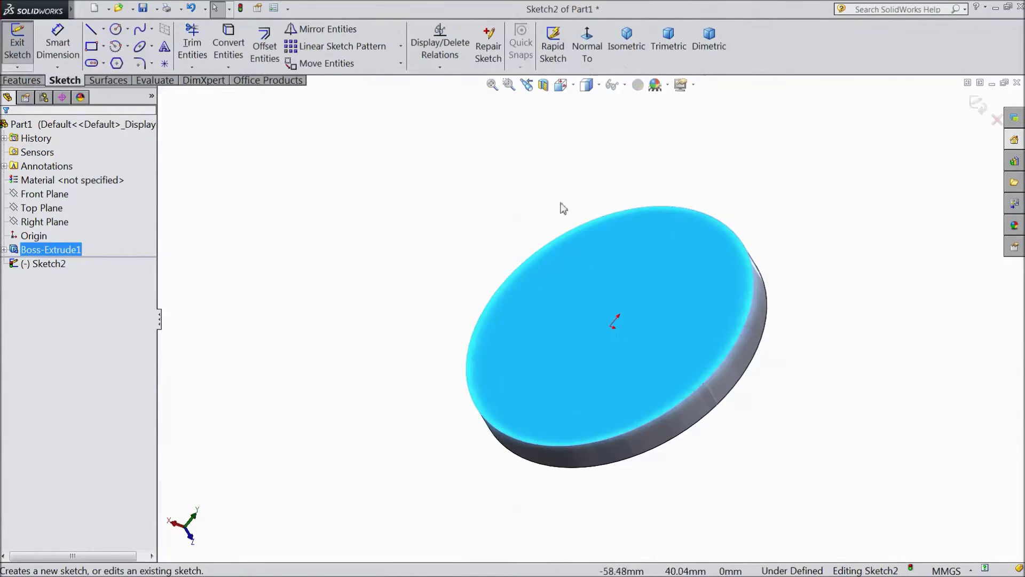
{"action": "left_click", "coordinate": [585, 49]}
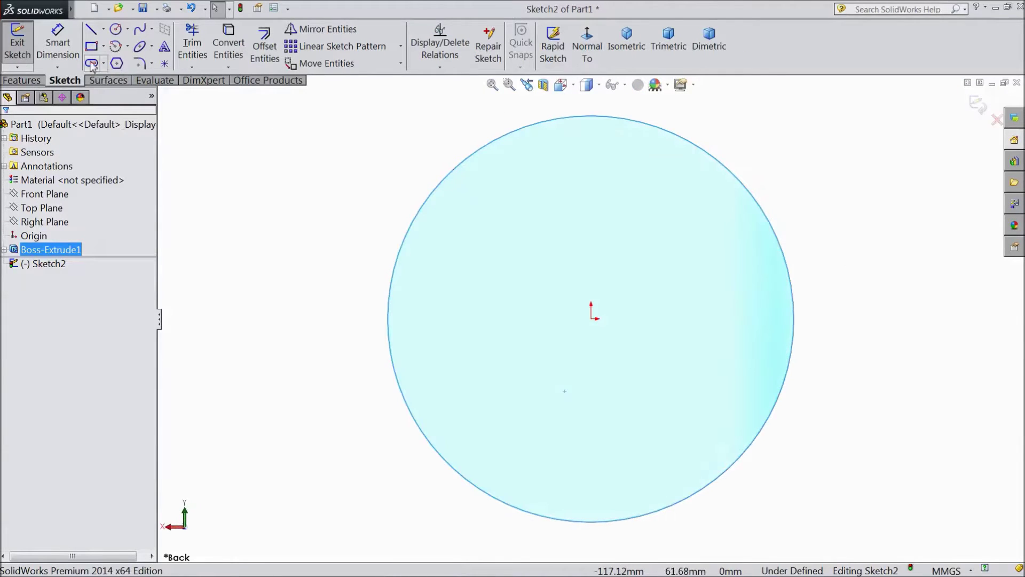
{"action": "left_click", "coordinate": [117, 30]}
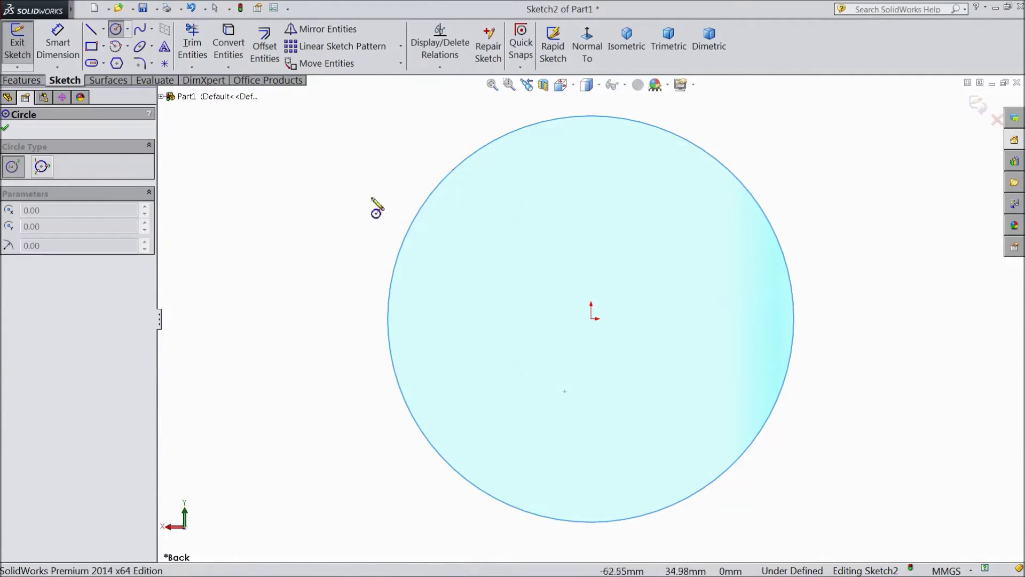
{"action": "left_click", "coordinate": [592, 319]}
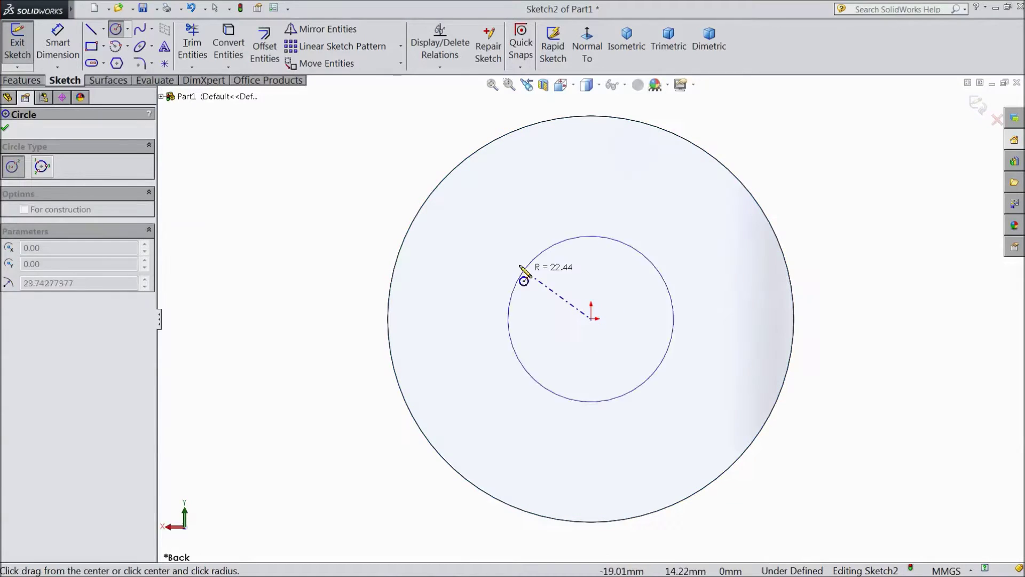
{"action": "left_click", "coordinate": [484, 244]}
Step: Dimension the back-face circle's diameter and set it to 80 mm
{"action": "left_click", "coordinate": [68, 60]}
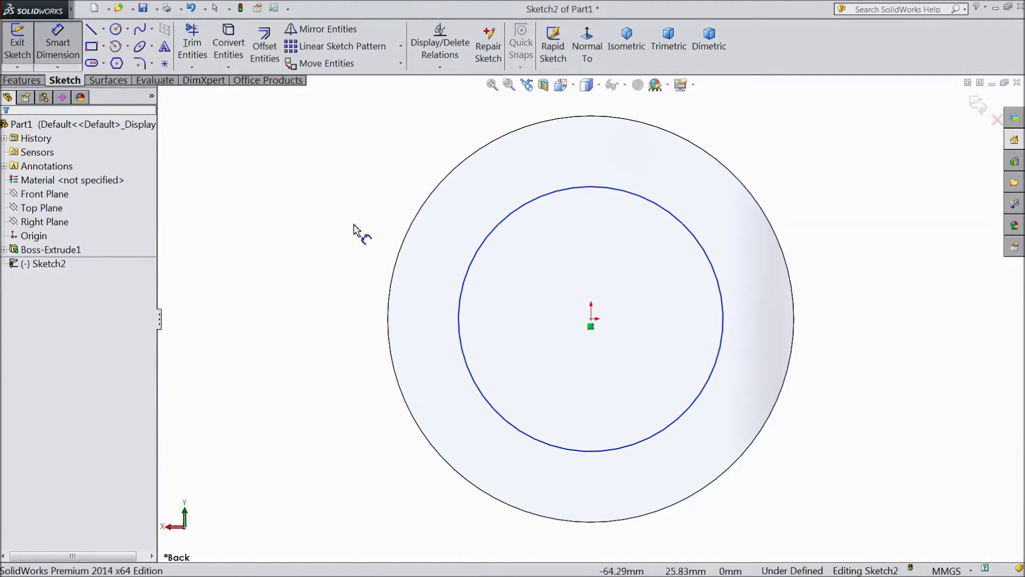
{"action": "left_click", "coordinate": [460, 297]}
{"action": "left_click", "coordinate": [309, 317]}
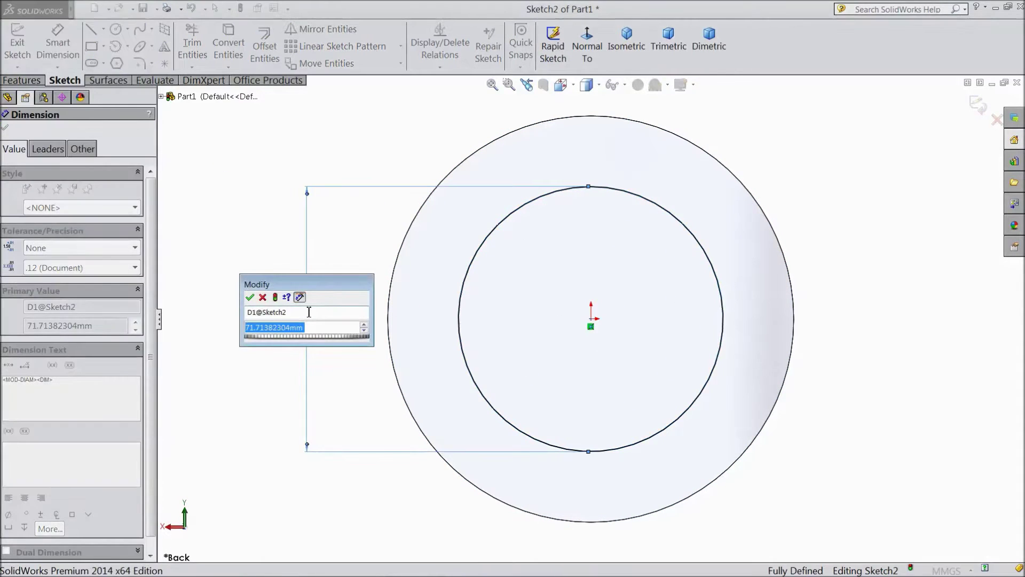
{"action": "type", "text": "80"}
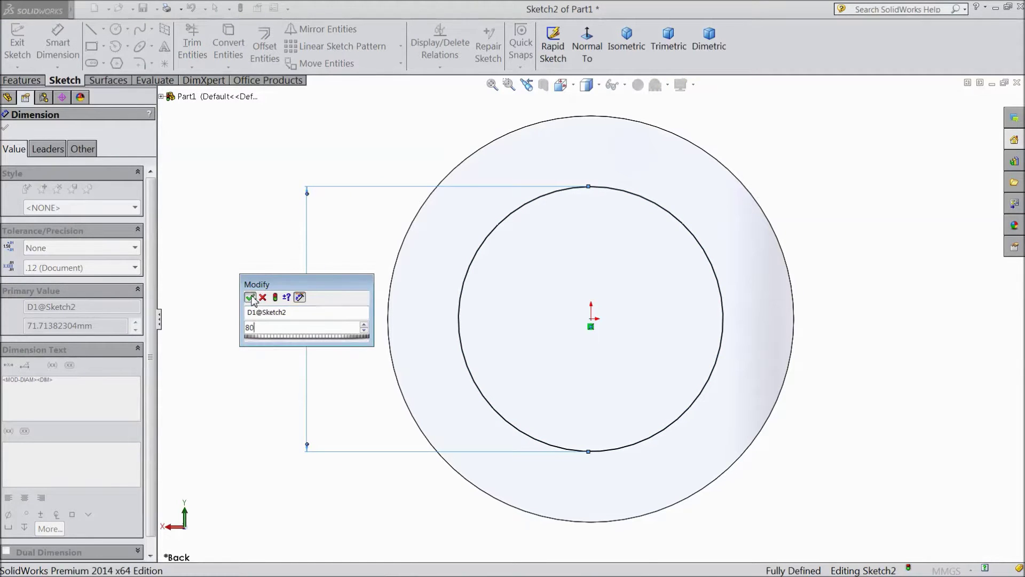
{"action": "left_click", "coordinate": [250, 297]}
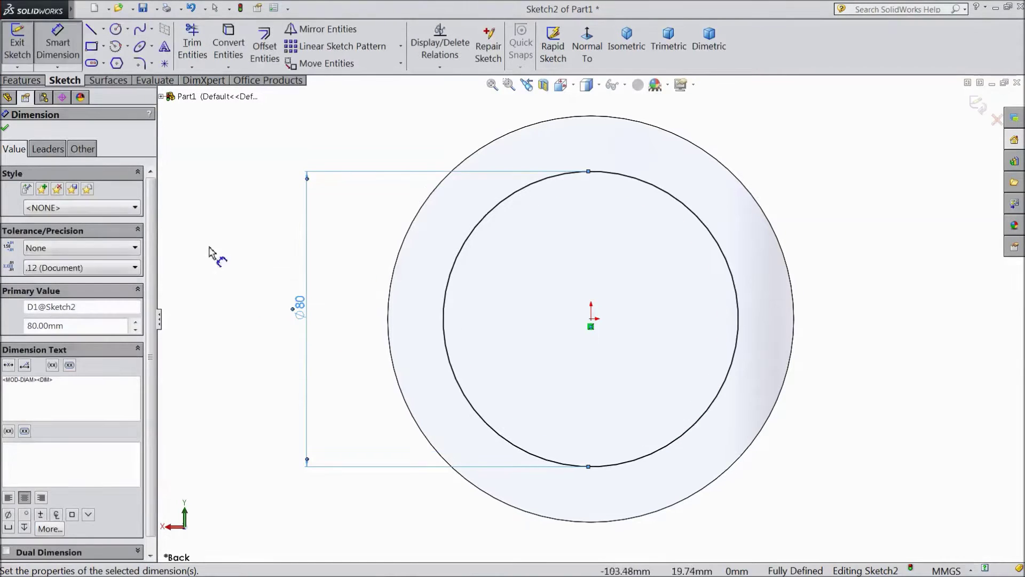
Step: Cut the back-face circle 5 mm deep into the disc with a blind Extruded Cut
{"action": "left_click", "coordinate": [23, 80]}
{"action": "left_click", "coordinate": [222, 46]}
{"action": "middle_click_drag", "start_coordinate": [352, 167], "coordinate": [368, 195]}
{"action": "scroll", "coordinate": [668, 310], "scroll_direction": "up", "scroll_amount": 3}
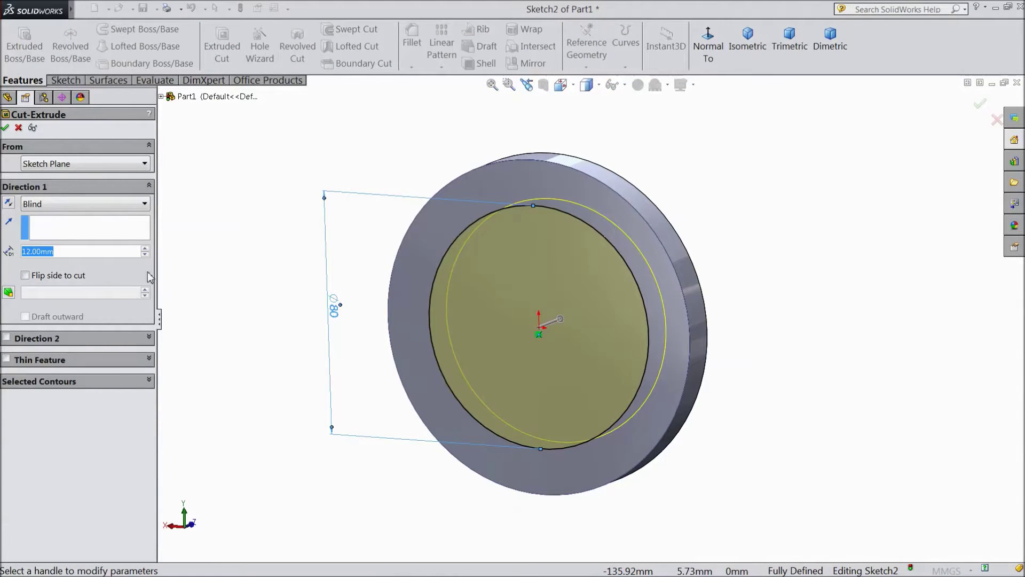
{"action": "type", "text": "5"}
{"action": "key", "text": "Return"}
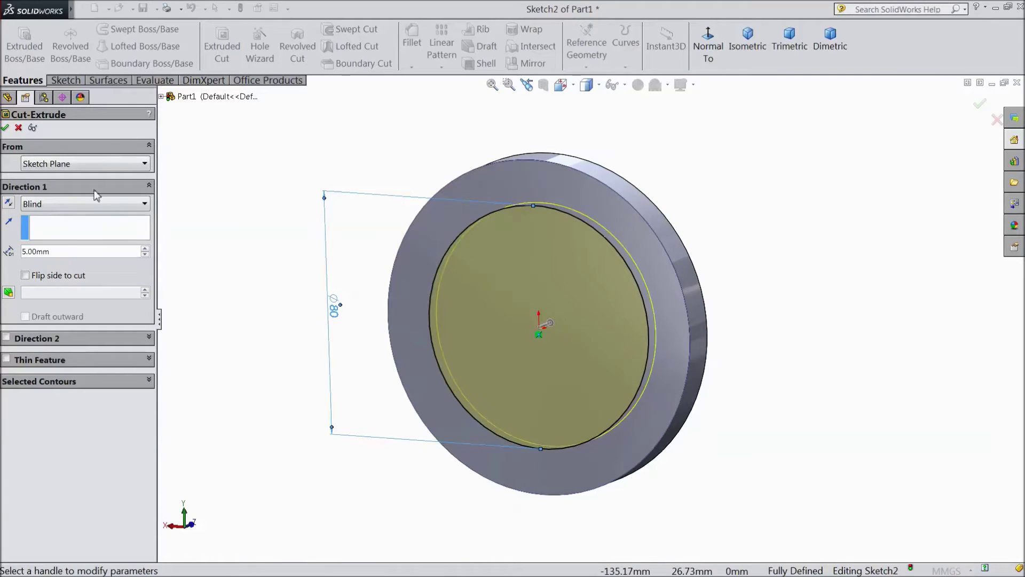
{"action": "left_click", "coordinate": [5, 128]}
Step: Sketch a circle about 71 mm in diameter on the disc's uncut front face, centred on the origin
{"action": "middle_click_drag", "start_coordinate": [744, 196], "coordinate": [611, 229]}
{"action": "left_click", "coordinate": [568, 312]}
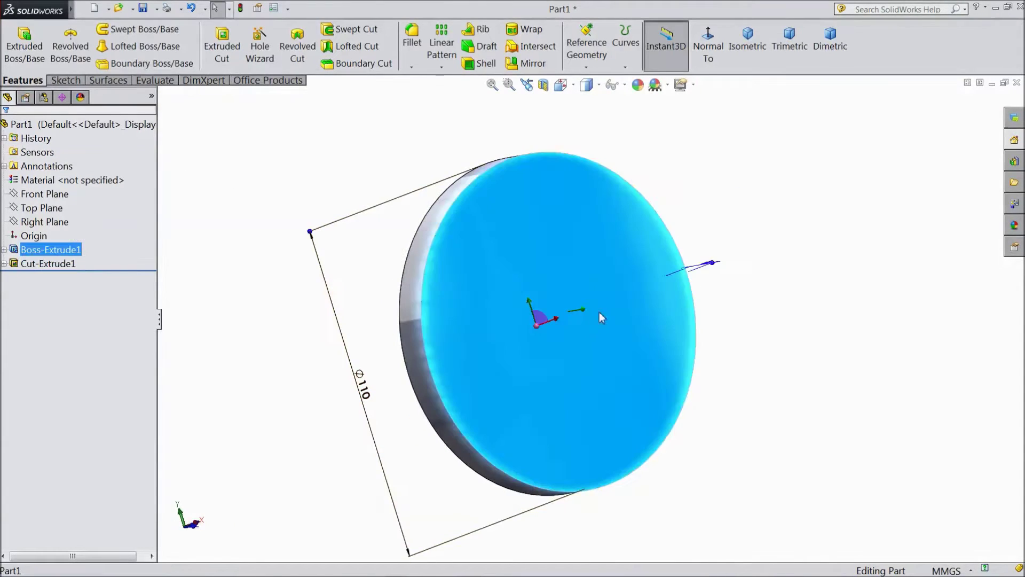
{"action": "left_click", "coordinate": [609, 279]}
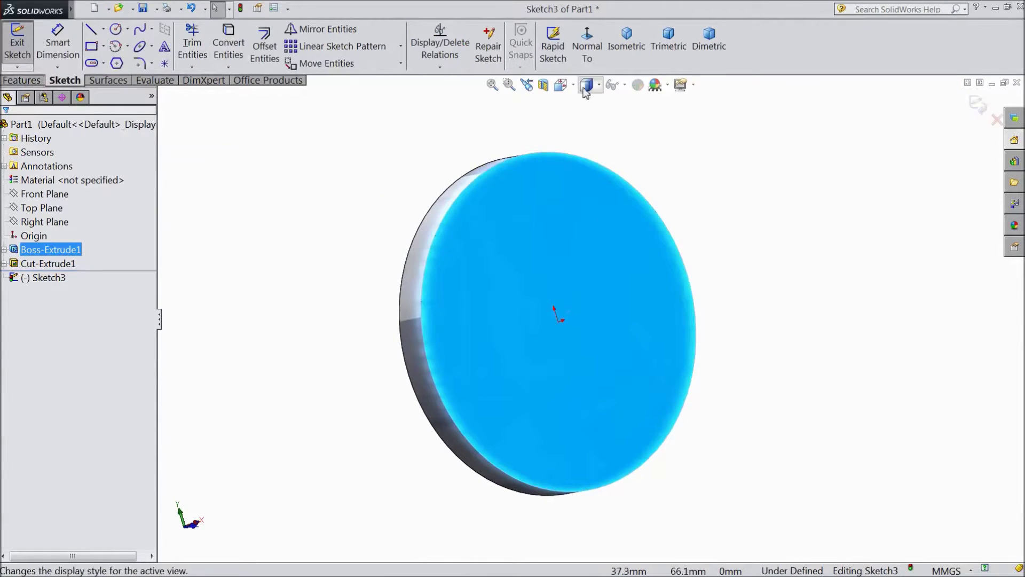
{"action": "left_click", "coordinate": [588, 47]}
{"action": "left_click", "coordinate": [115, 28]}
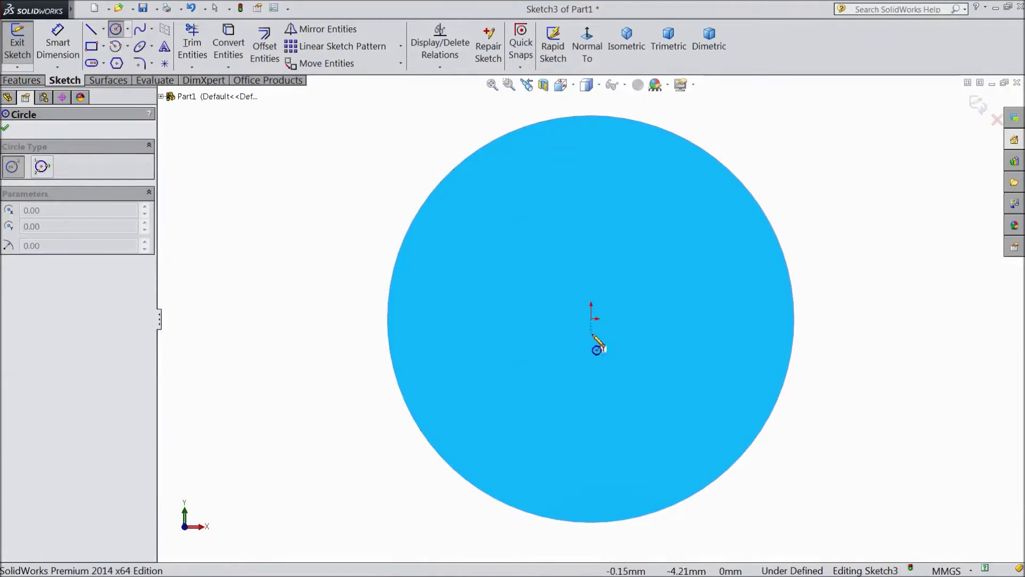
{"action": "left_click", "coordinate": [591, 319]}
{"action": "left_click", "coordinate": [484, 254]}
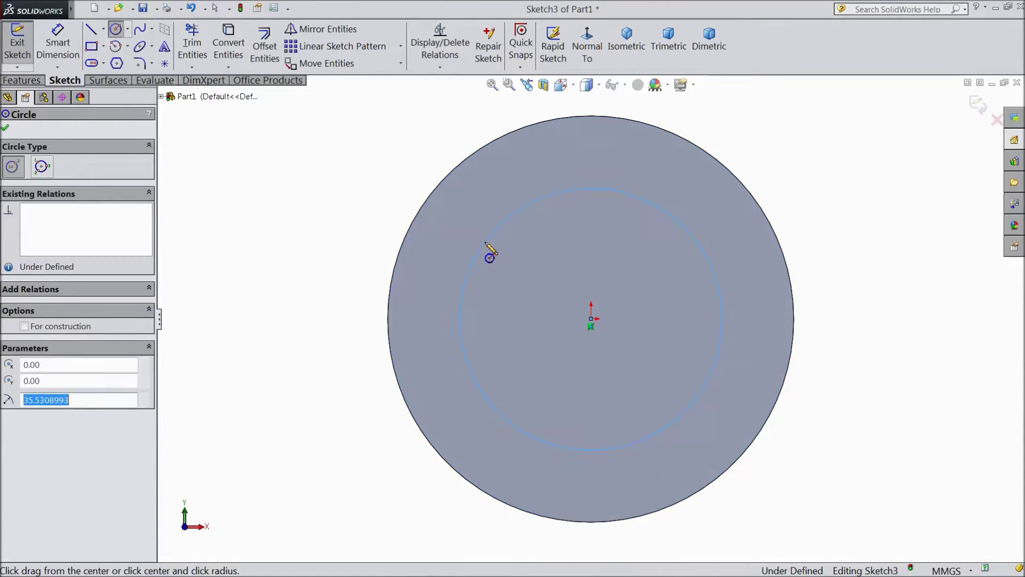
Step: Dimension the front-face circle's diameter and set it to 80 mm
{"action": "left_click", "coordinate": [58, 43]}
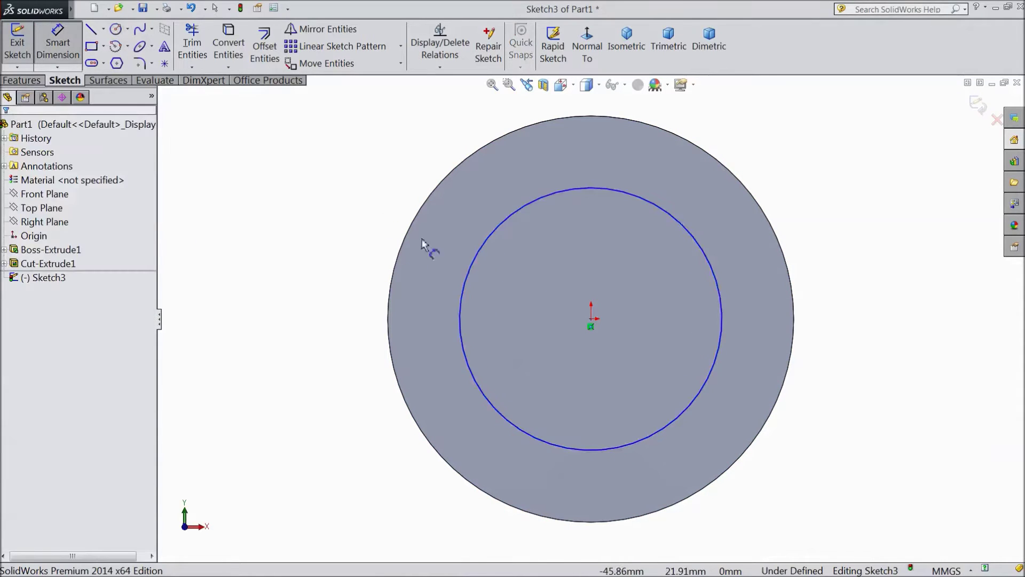
{"action": "left_click", "coordinate": [463, 288]}
{"action": "left_click", "coordinate": [325, 315]}
{"action": "type", "text": "80"}
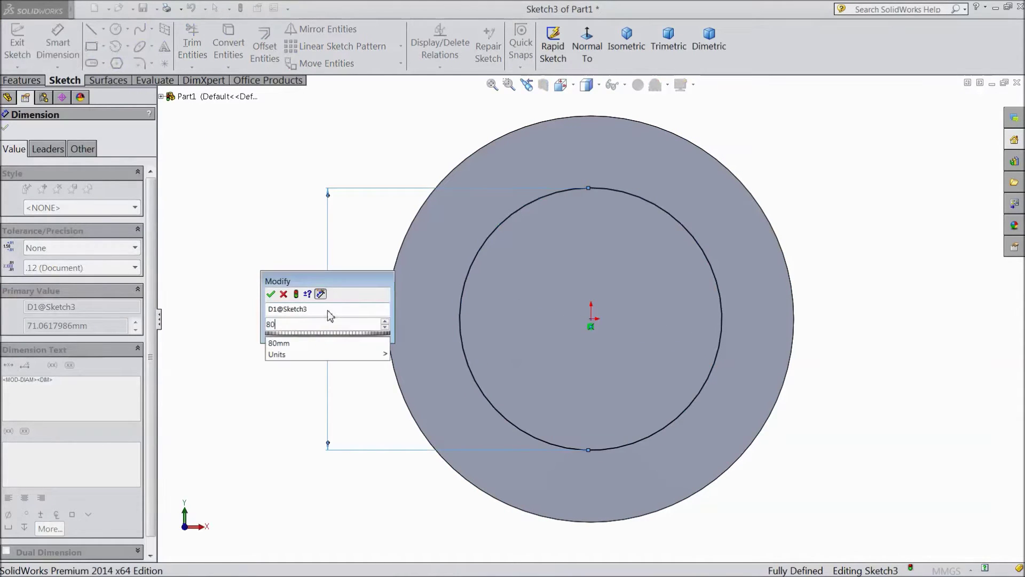
{"action": "left_click", "coordinate": [269, 294]}
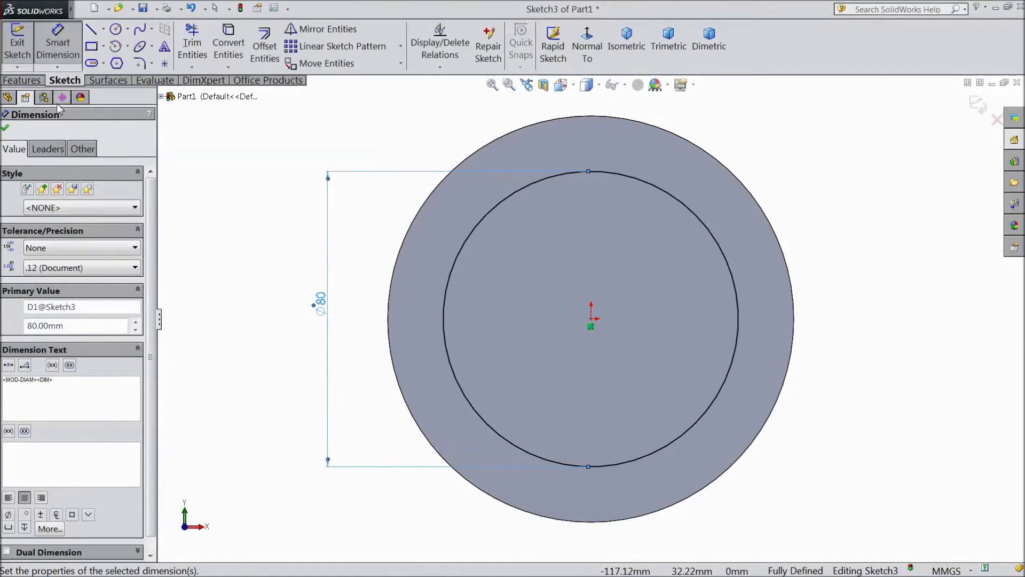
Step: Cut the front-face circle 3 mm deep into the disc with a blind Extruded Cut
{"action": "left_click", "coordinate": [22, 81]}
{"action": "left_click", "coordinate": [221, 48]}
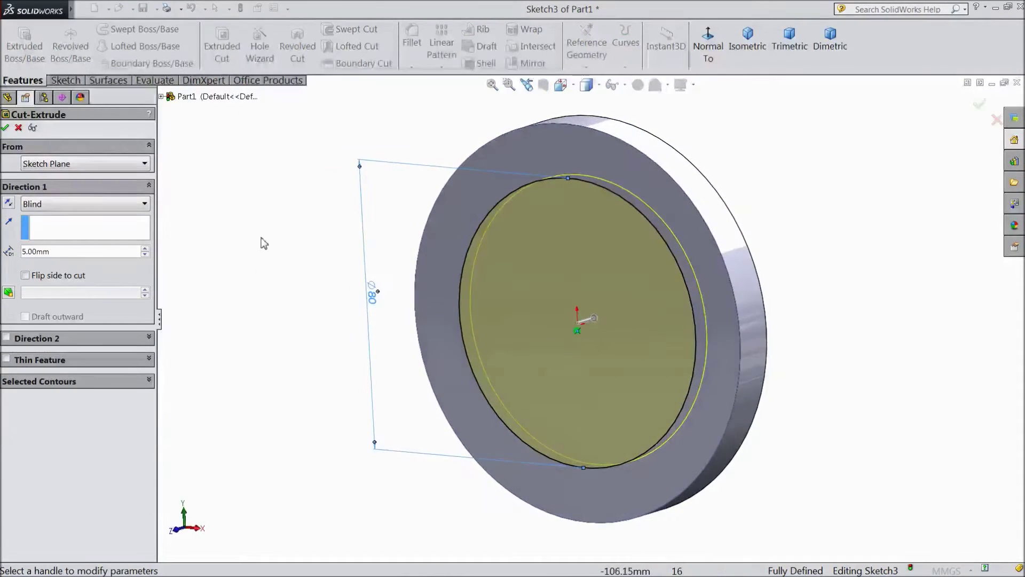
{"action": "type", "text": "3"}
{"action": "key", "text": "Return"}
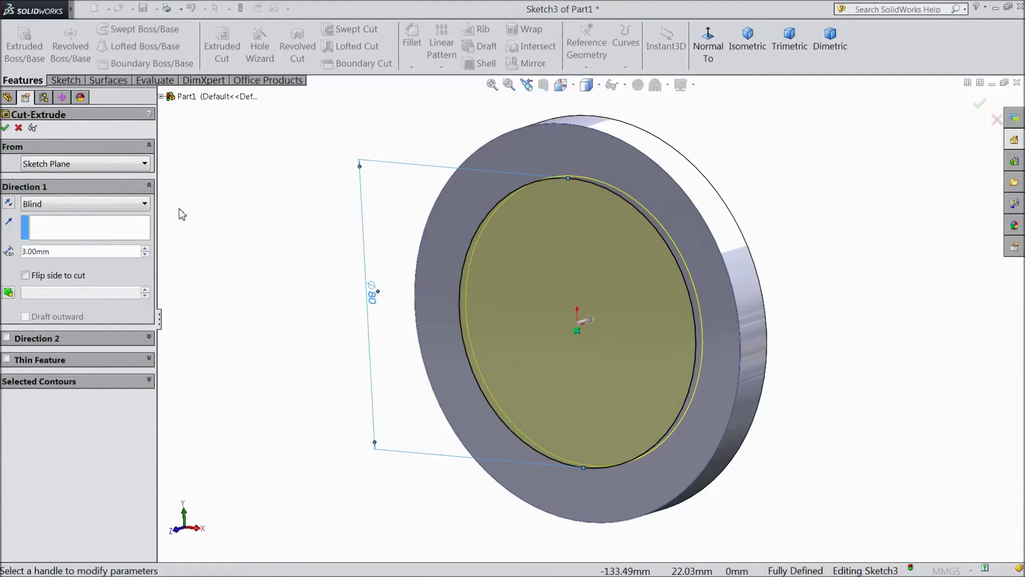
{"action": "left_click", "coordinate": [5, 127]}
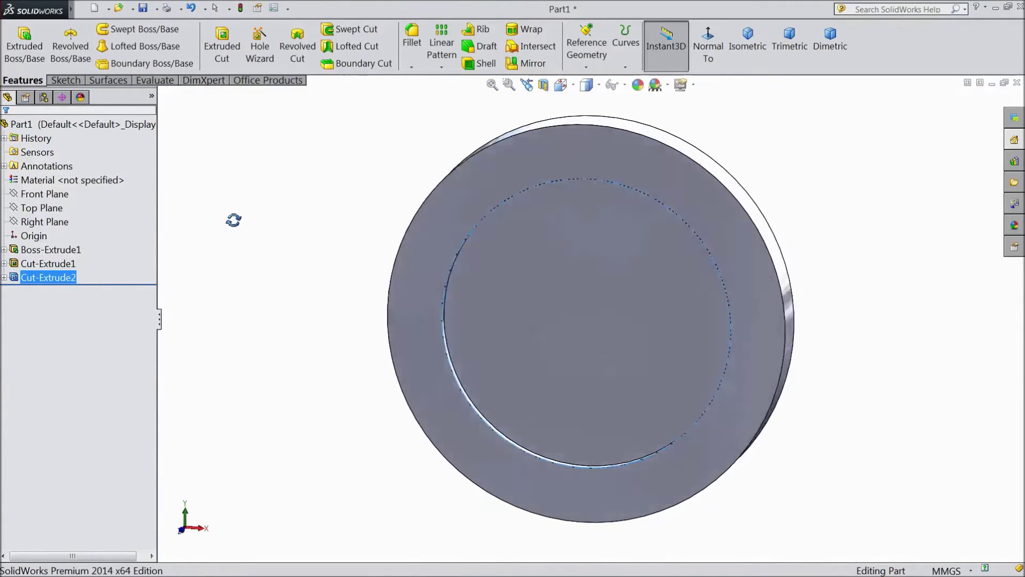
Step: Sketch a circle of about 11 mm radius on the floor of the 3 mm deep recess, centred on the origin
{"action": "left_click", "coordinate": [540, 349]}
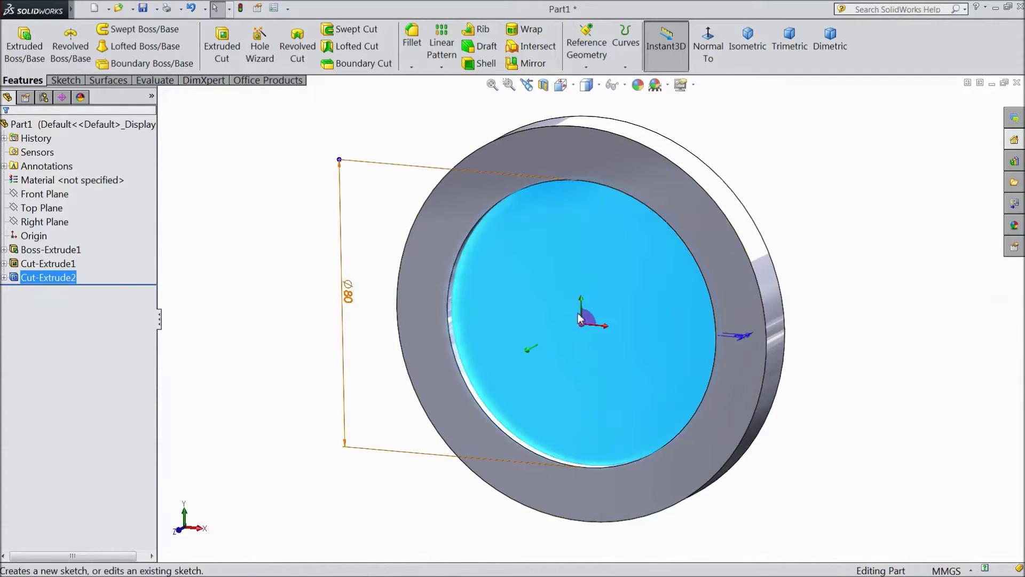
{"action": "left_click", "coordinate": [539, 342]}
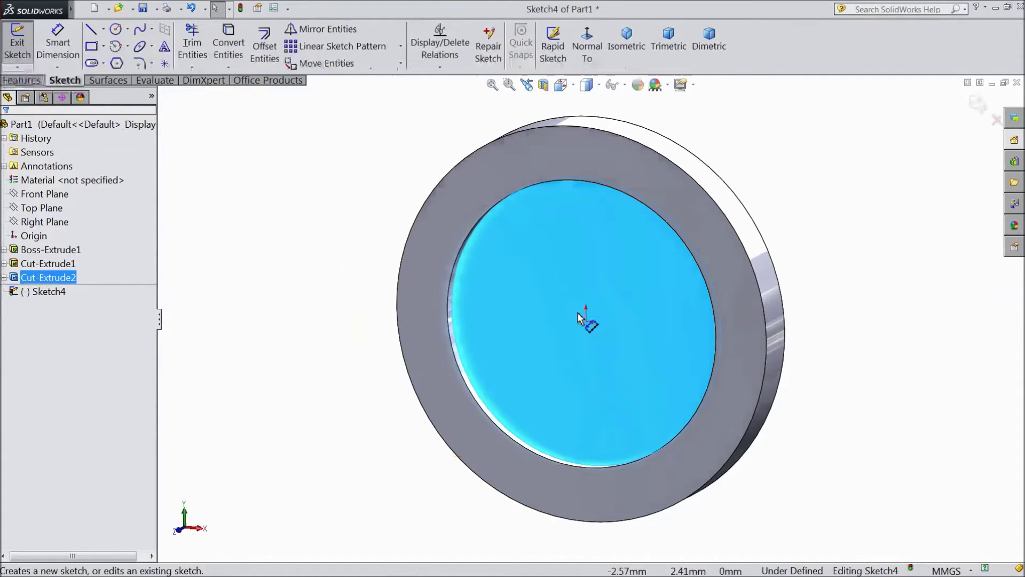
{"action": "left_click", "coordinate": [116, 30]}
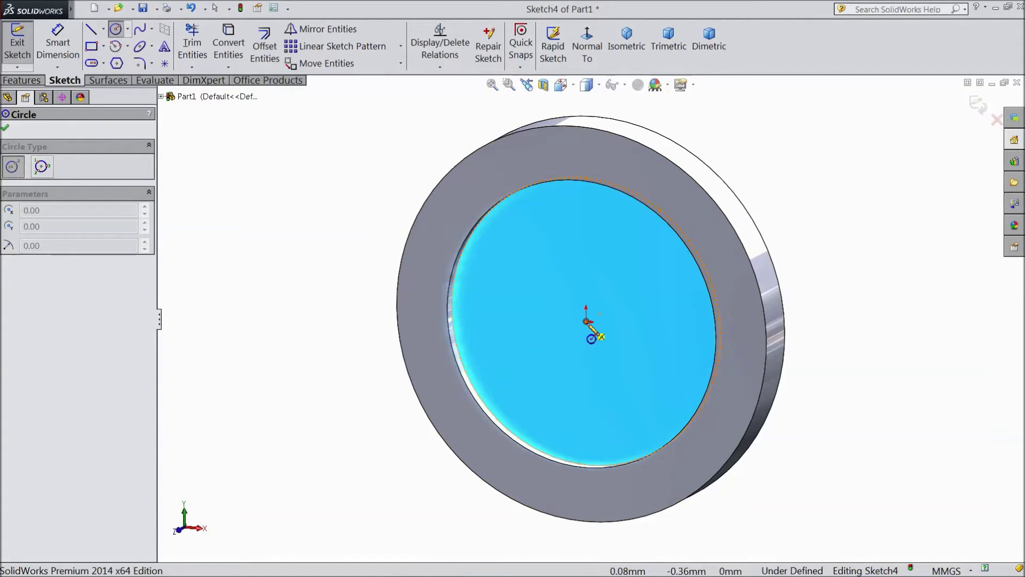
{"action": "left_click", "coordinate": [587, 322]}
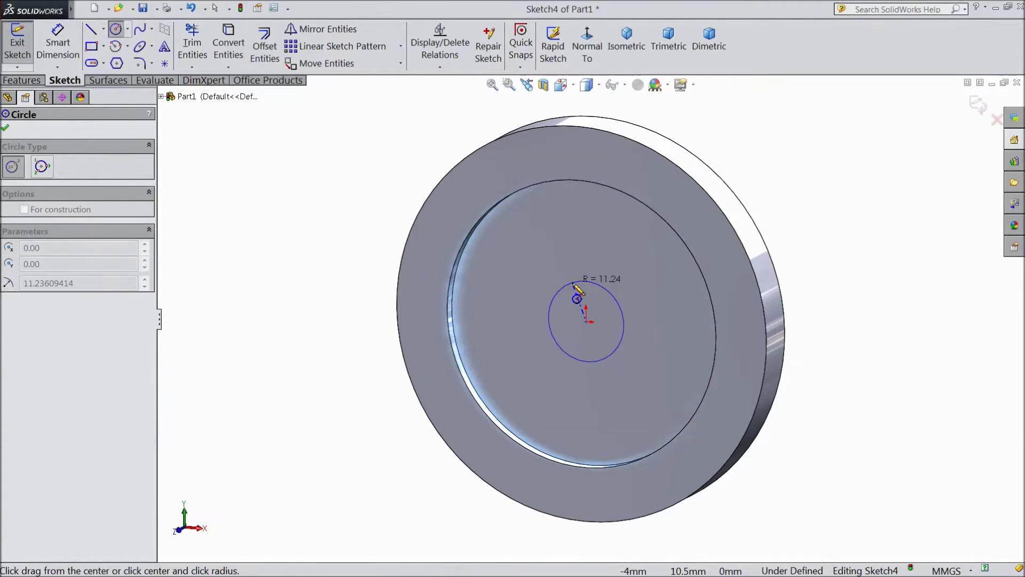
{"action": "left_click", "coordinate": [574, 285]}
Step: Dimension the diameter of the circle on the recess floor and set it to 20 mm
{"action": "left_click", "coordinate": [57, 43]}
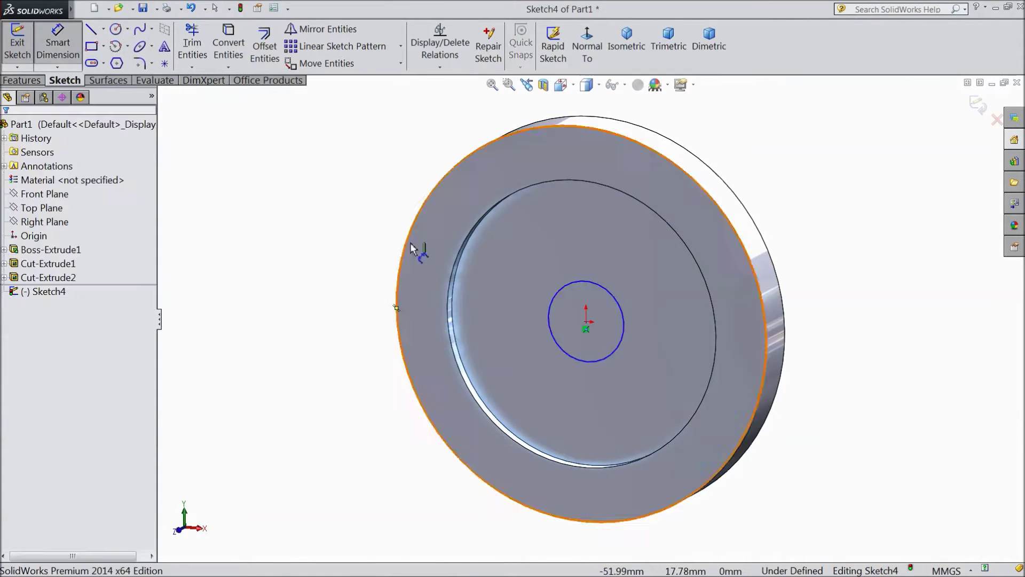
{"action": "left_click", "coordinate": [551, 321]}
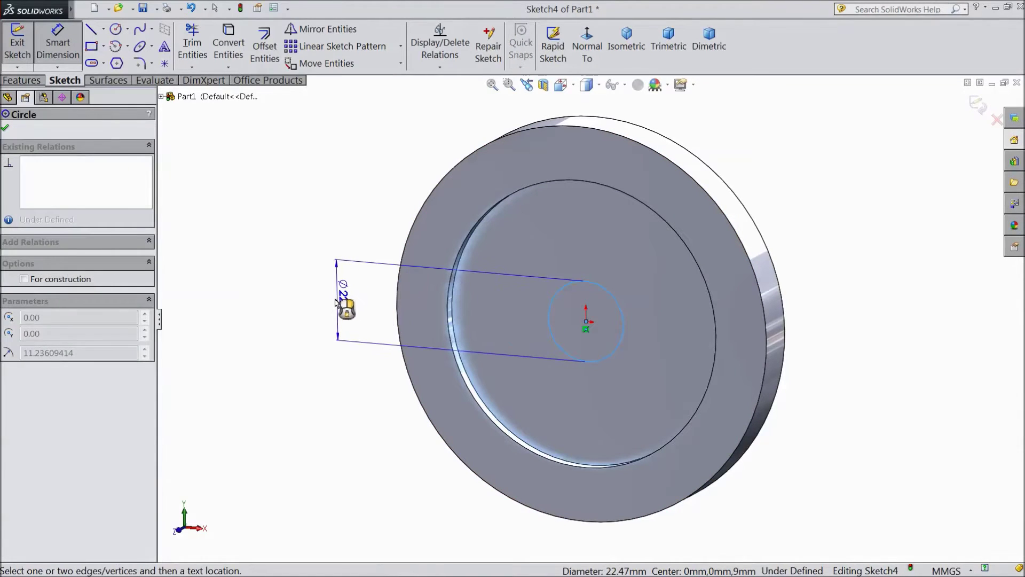
{"action": "left_click", "coordinate": [336, 302]}
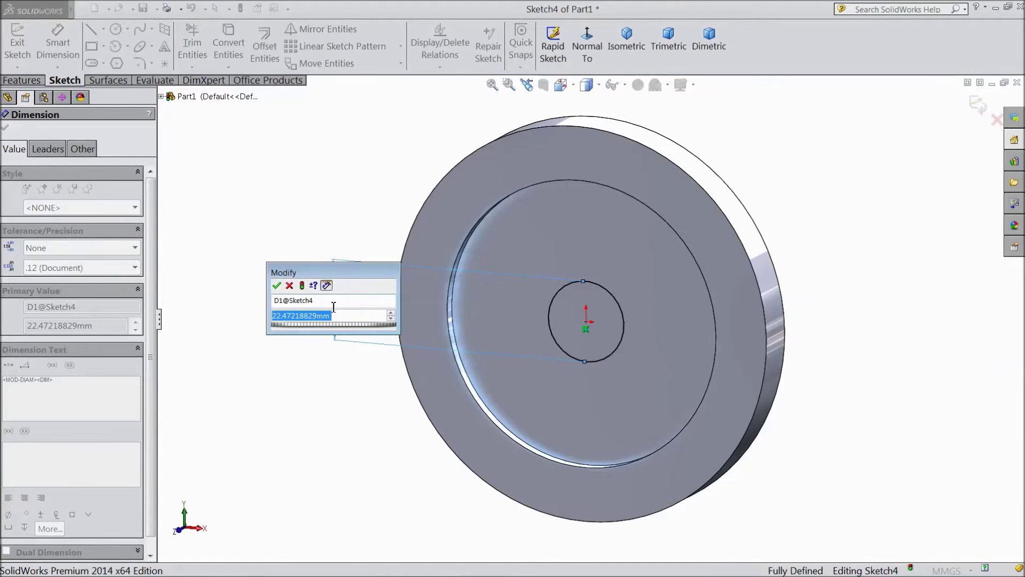
{"action": "type", "text": "20"}
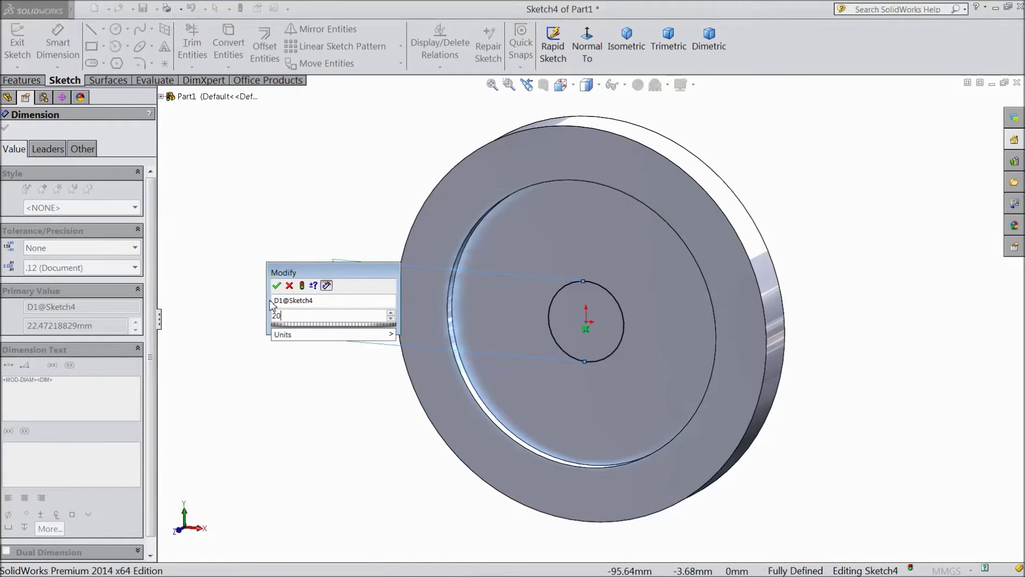
{"action": "left_click", "coordinate": [276, 286]}
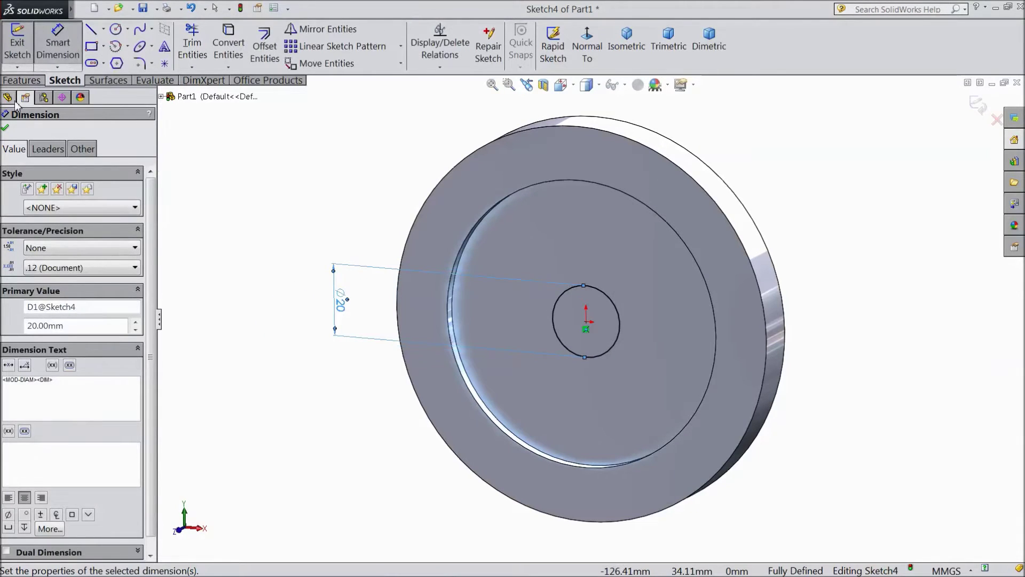
Step: Extrude the 20 mm circle outward from the recess floor as an 11 mm blind boss, merged with the disc
{"action": "left_click", "coordinate": [38, 80]}
{"action": "left_click", "coordinate": [31, 59]}
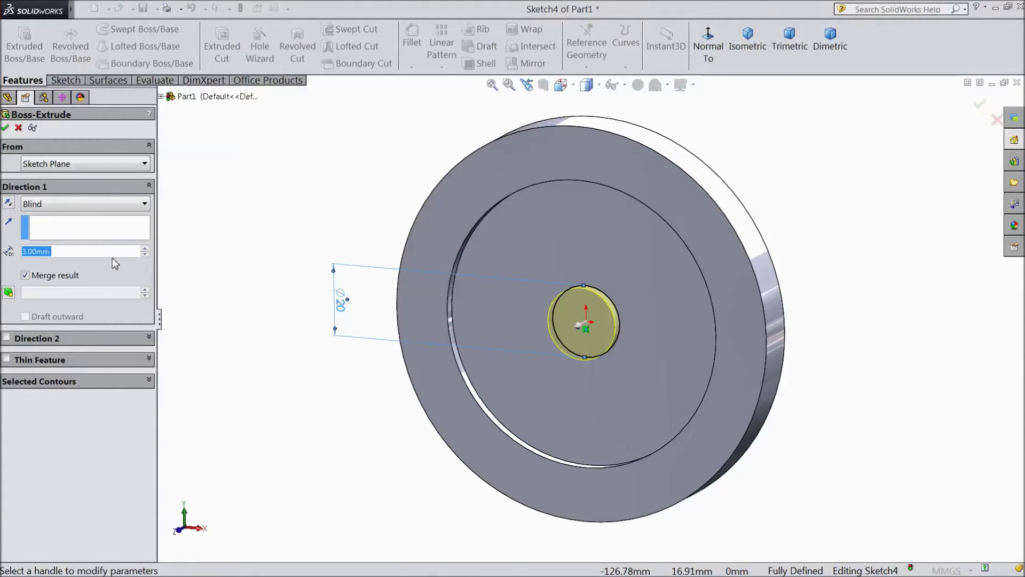
{"action": "type", "text": "20"}
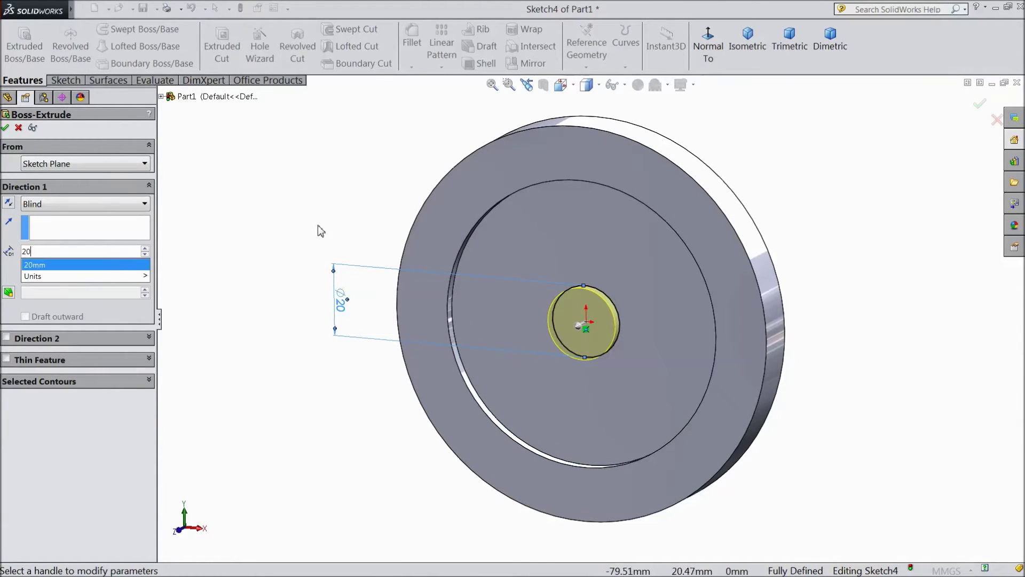
{"action": "key", "text": "Return"}
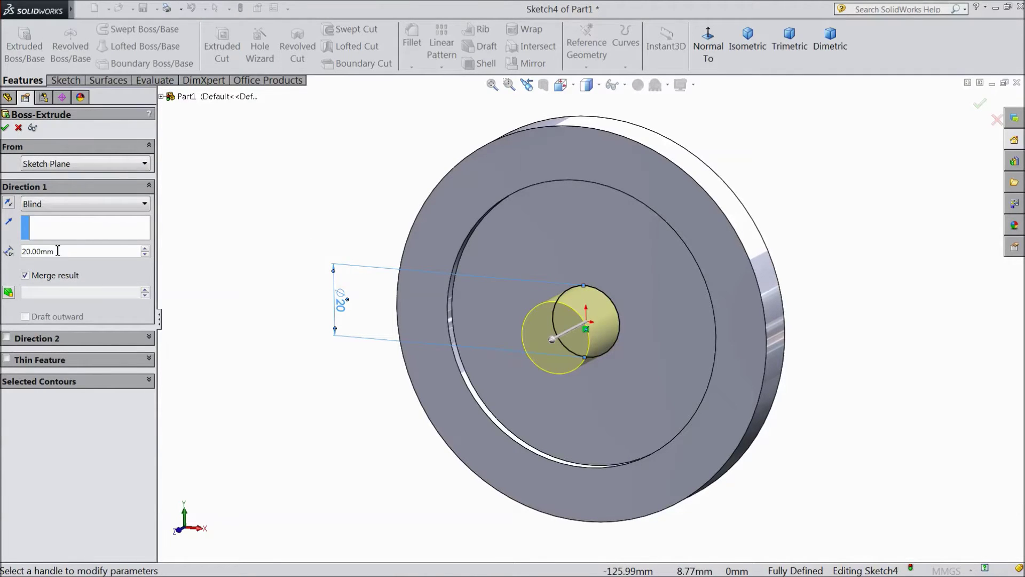
{"action": "type", "text": "11"}
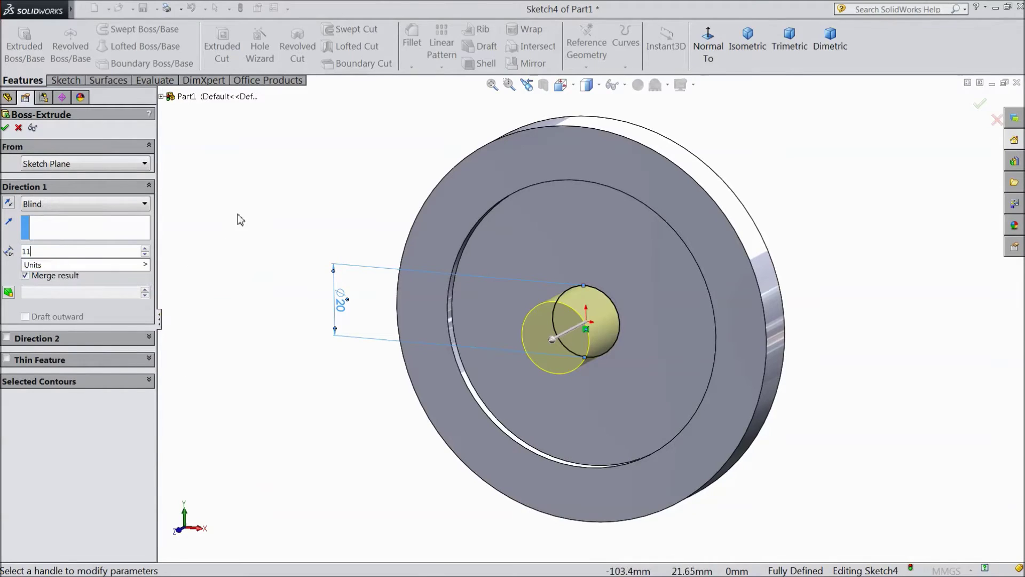
{"action": "key", "text": "Return"}
{"action": "middle_click_drag", "start_coordinate": [274, 210], "coordinate": [337, 245]}
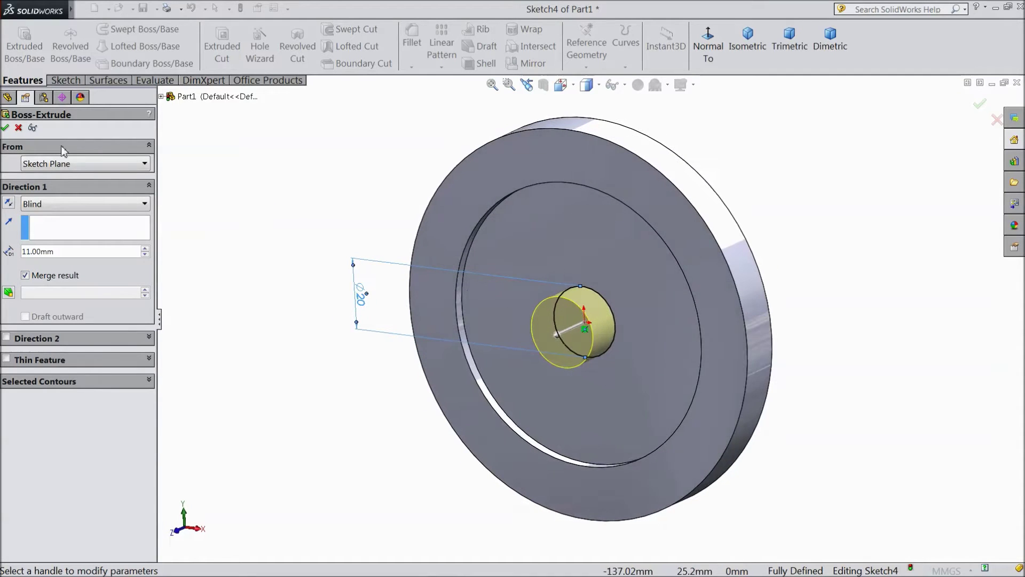
{"action": "left_click", "coordinate": [5, 128]}
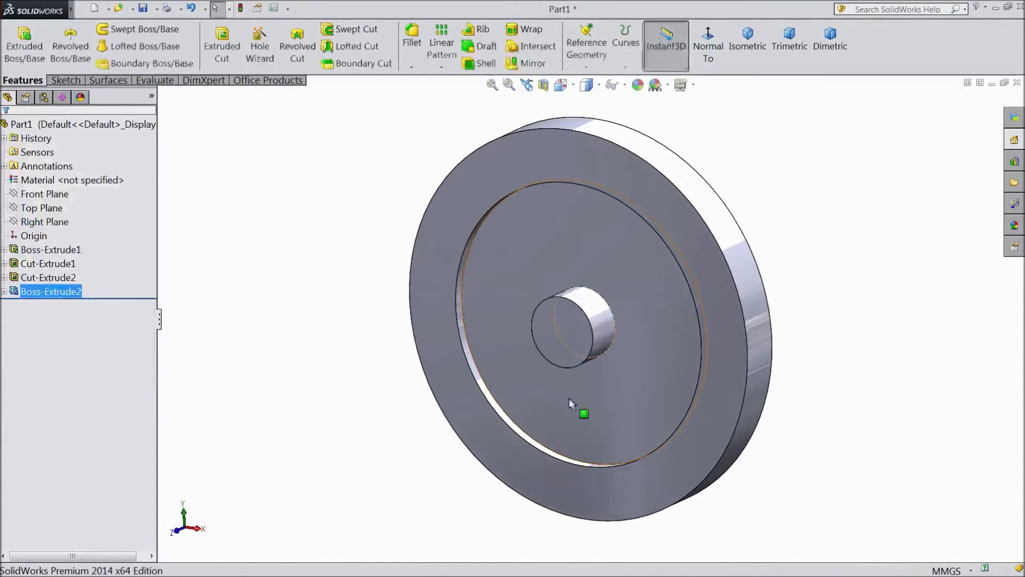
Step: Sketch a circle of about 4 mm radius on the central boss's end face, centred on the origin
{"action": "left_click", "coordinate": [563, 345]}
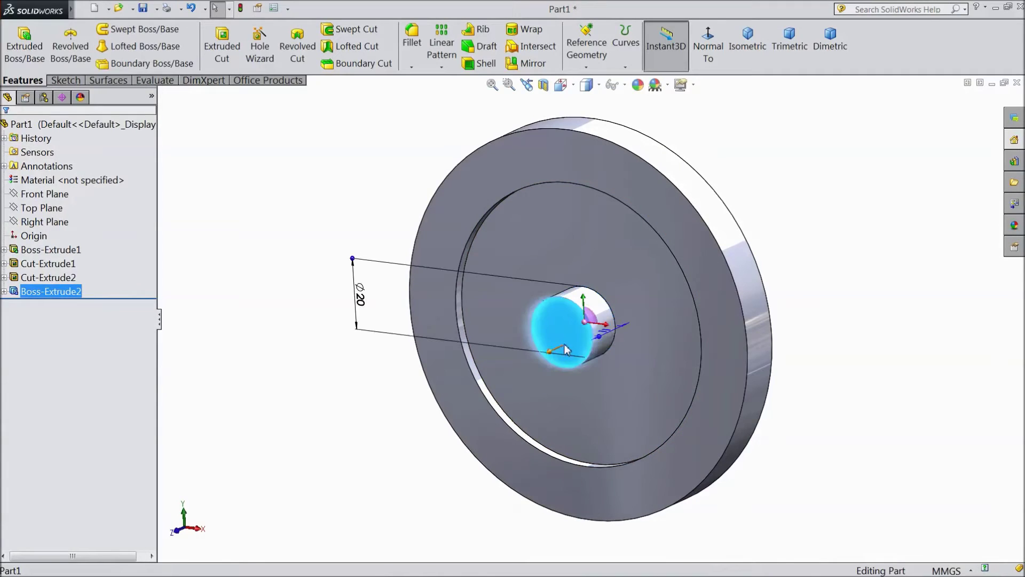
{"action": "left_click", "coordinate": [606, 318]}
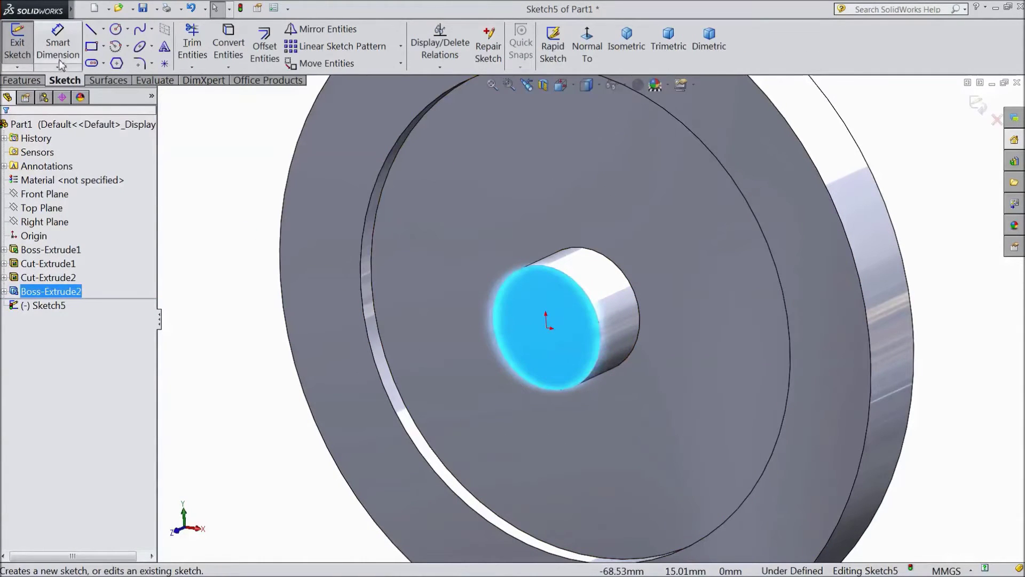
{"action": "left_click", "coordinate": [115, 32]}
{"action": "scroll", "coordinate": [528, 341], "scroll_direction": "up", "scroll_amount": 1}
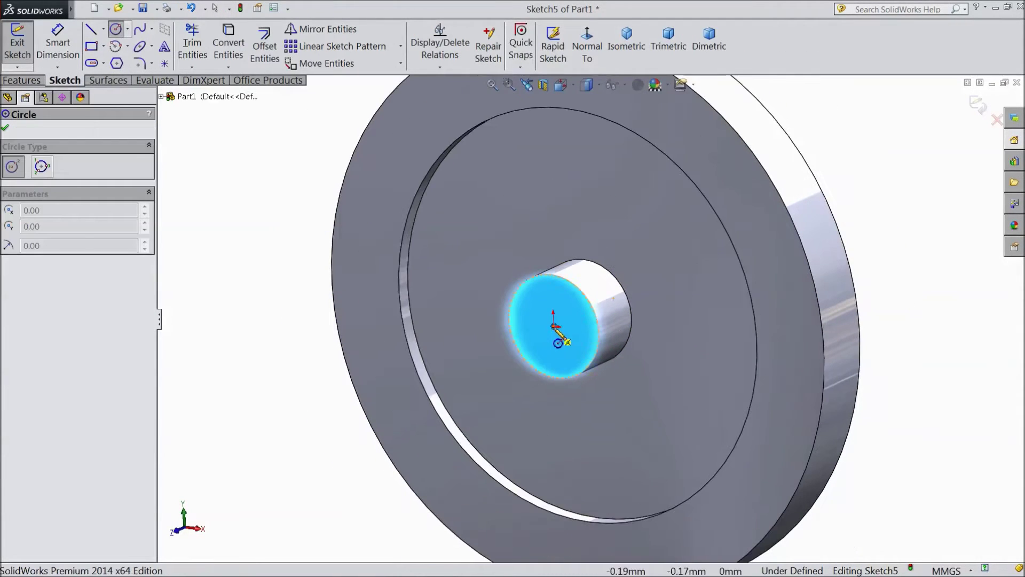
{"action": "left_click", "coordinate": [555, 327]}
{"action": "left_click", "coordinate": [572, 328]}
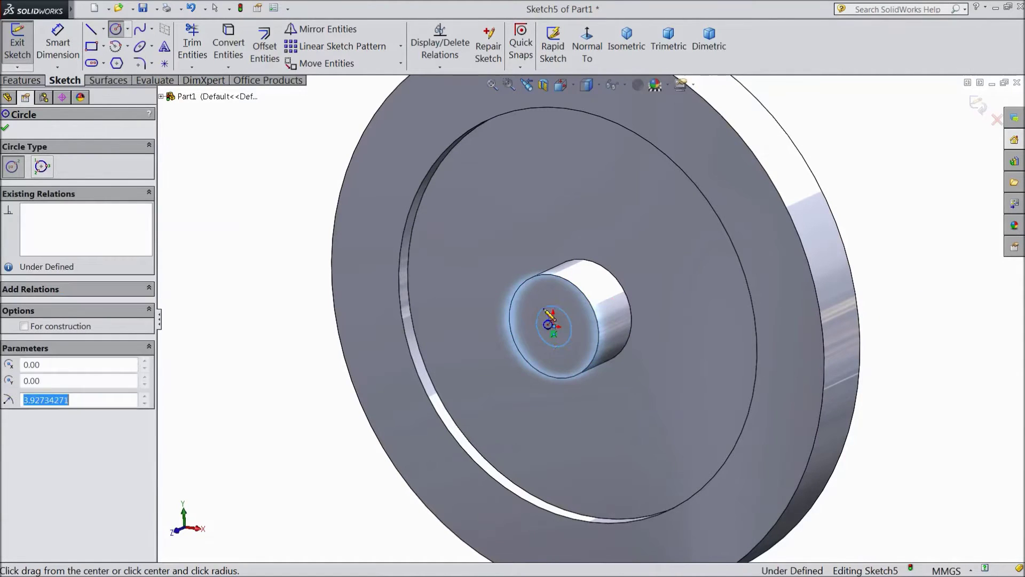
Step: Dimension the diameter of the circle on the boss's end face and set it to 5 mm
{"action": "left_click", "coordinate": [58, 43]}
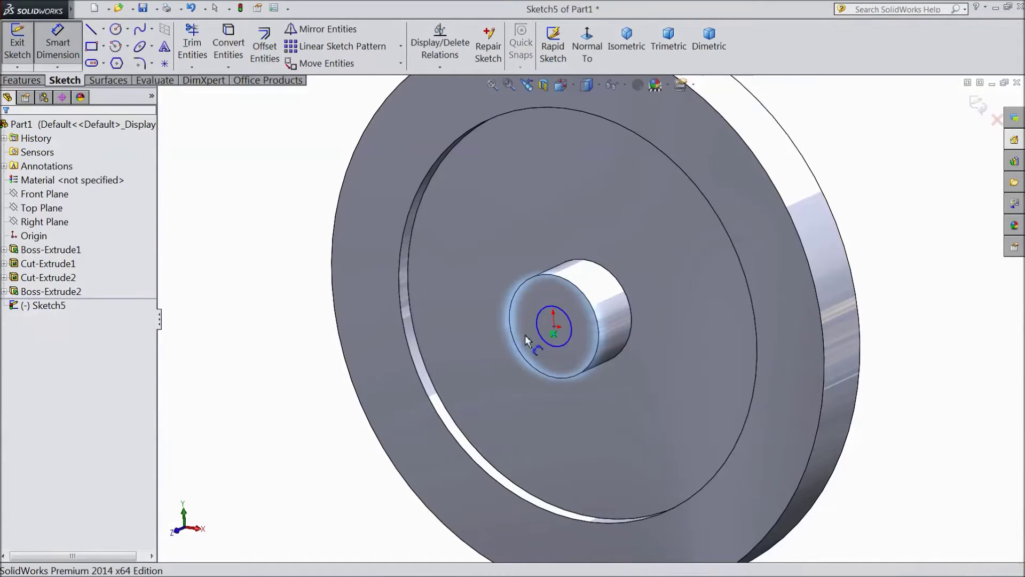
{"action": "left_click", "coordinate": [542, 340]}
{"action": "left_click", "coordinate": [299, 298]}
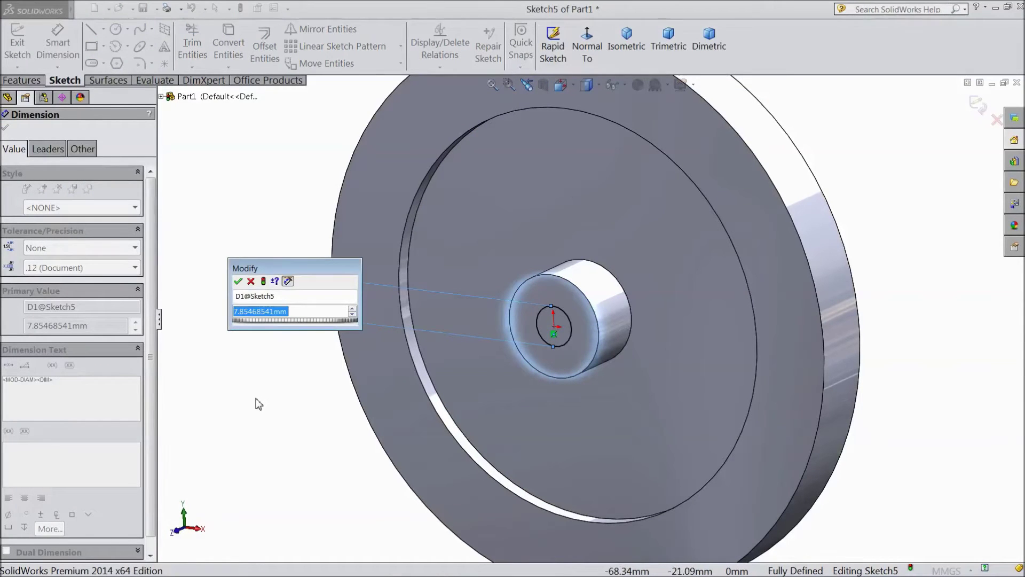
{"action": "type", "text": "5"}
{"action": "left_click", "coordinate": [238, 281]}
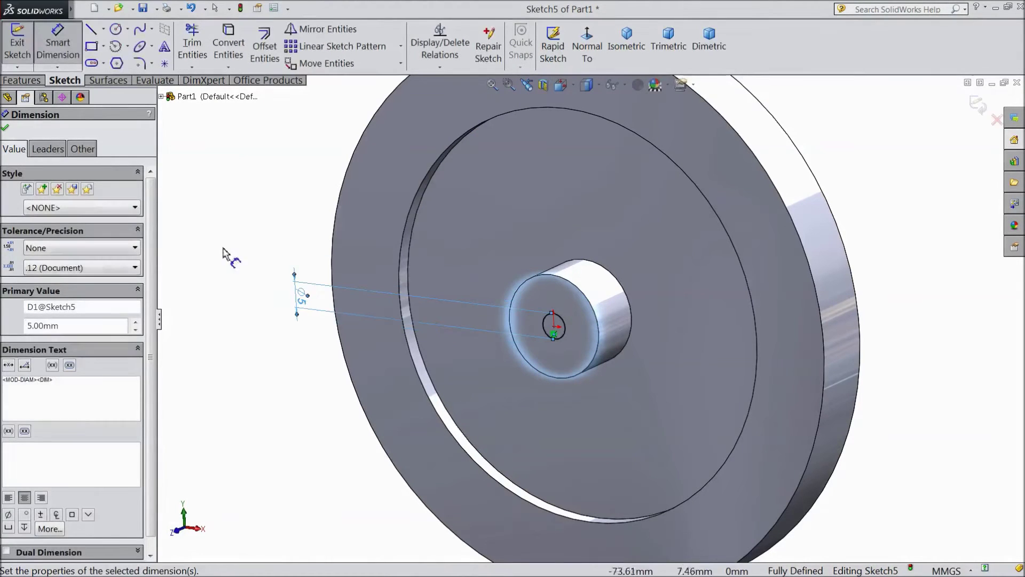
Step: Cut the 5 mm circle through the boss and disc with a Through All Extruded Cut
{"action": "left_click", "coordinate": [21, 80]}
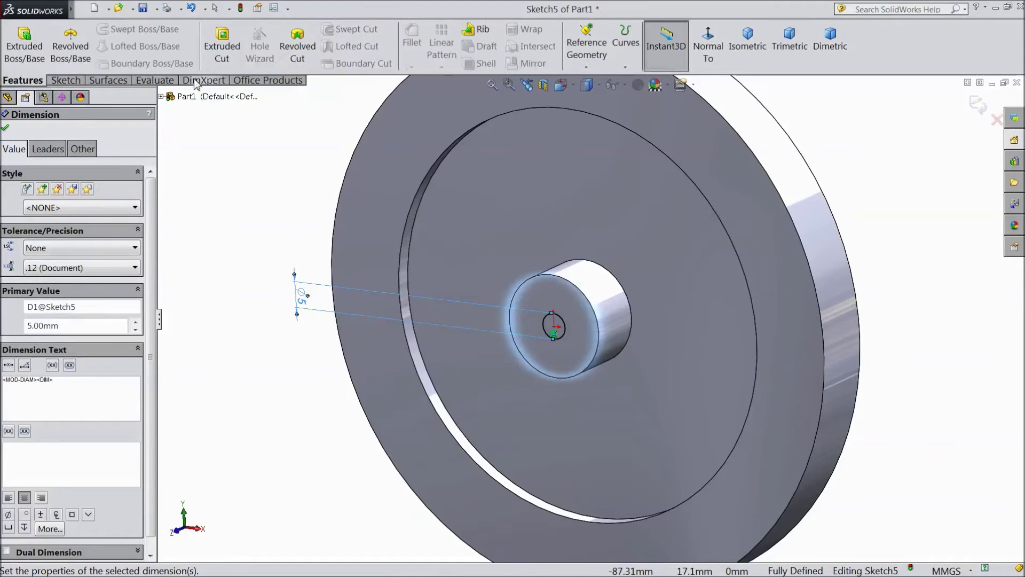
{"action": "left_click", "coordinate": [222, 48]}
{"action": "left_click", "coordinate": [101, 205]}
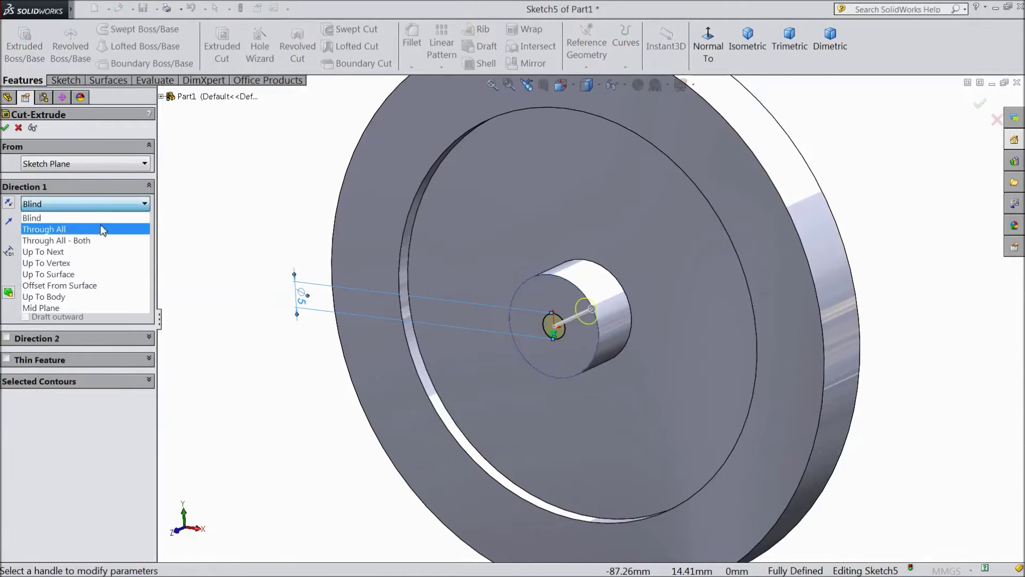
{"action": "left_click", "coordinate": [87, 233]}
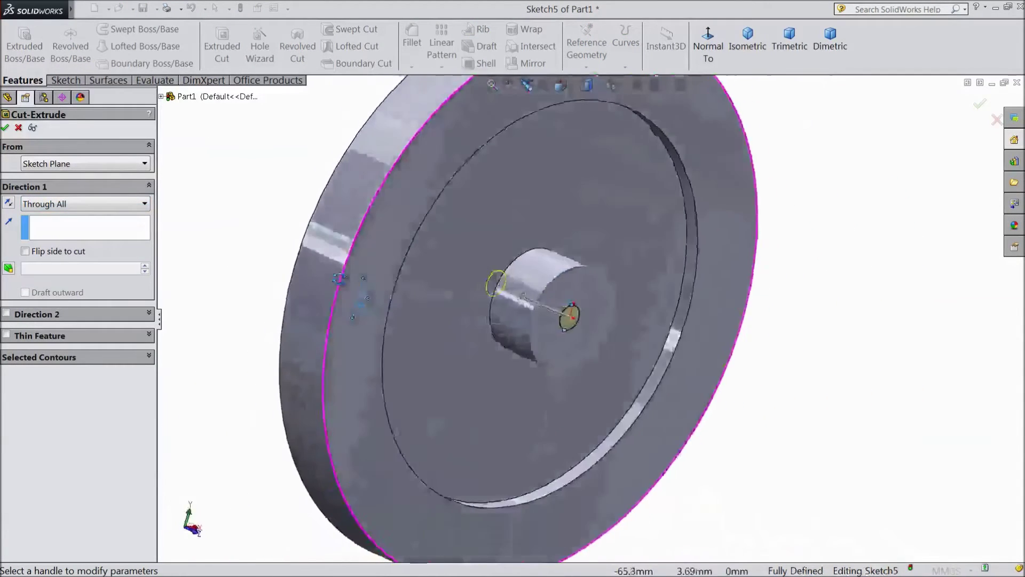
{"action": "left_click", "coordinate": [5, 128]}
{"action": "mouse_move", "coordinate": [236, 197]}
{"action": "middle_mouse_down"}
{"action": "mouse_move", "coordinate": [199, 177]}
{"action": "mouse_move", "coordinate": [223, 195]}
{"action": "middle_mouse_up"}
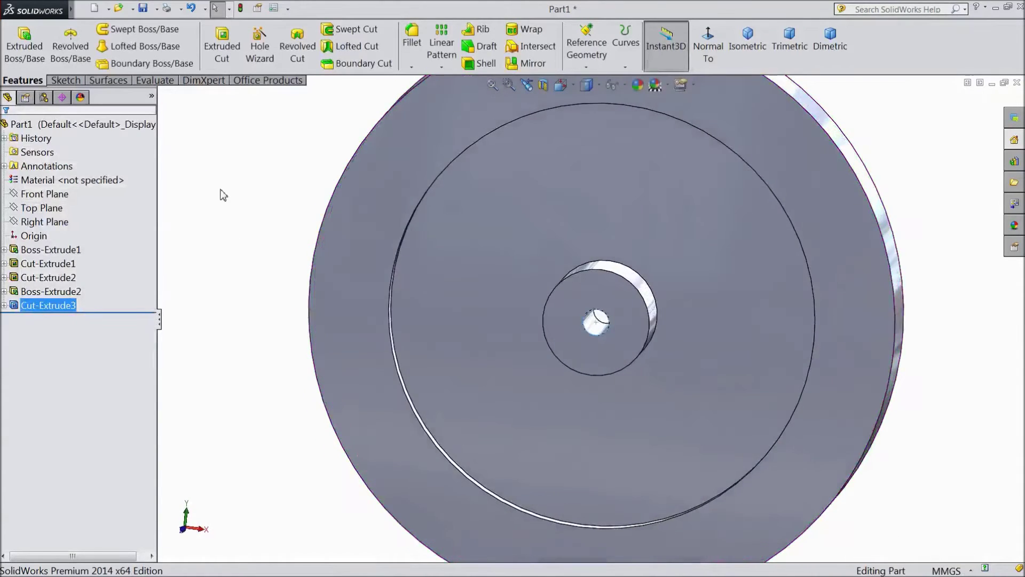
{"action": "key", "text": "f"}
{"action": "left_click", "coordinate": [305, 229]}
Step: Sketch a construction circle of about 31 mm radius on the recess floor around the boss, centred on the origin
{"action": "middle_click_drag", "start_coordinate": [366, 236], "coordinate": [342, 231]}
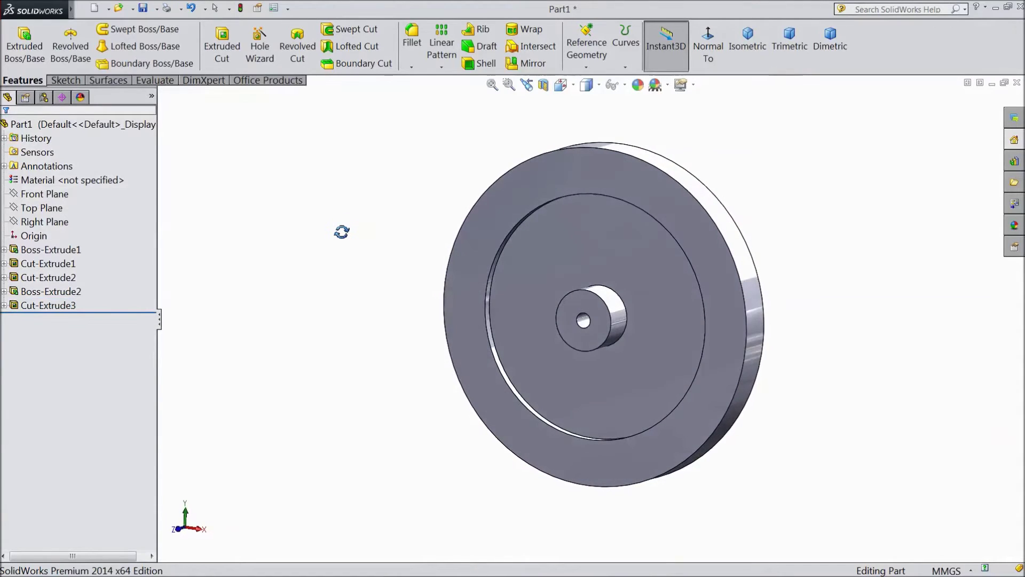
{"action": "scroll", "coordinate": [662, 274], "scroll_direction": "up", "scroll_amount": 3}
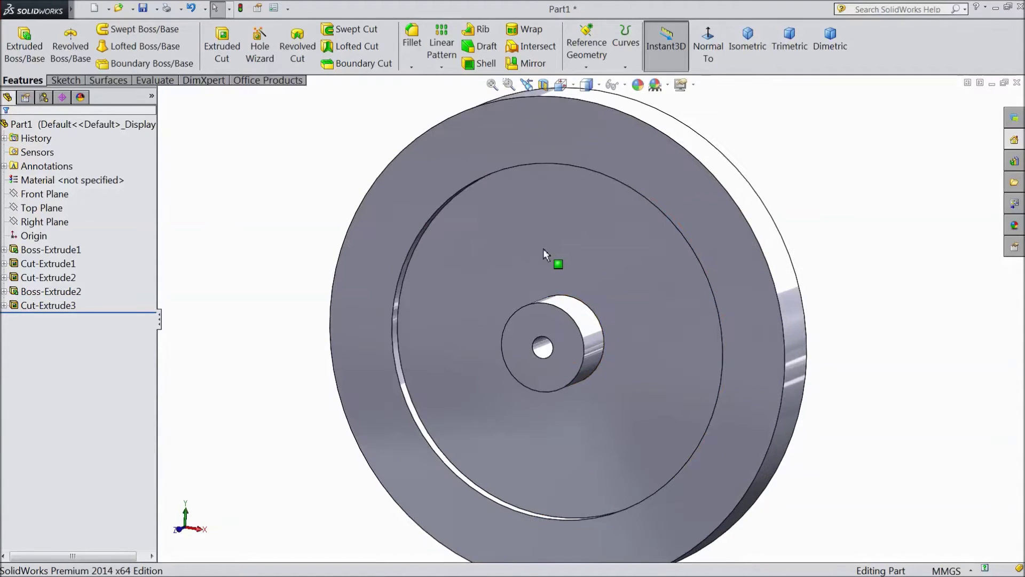
{"action": "left_click", "coordinate": [543, 249]}
{"action": "left_click", "coordinate": [584, 216]}
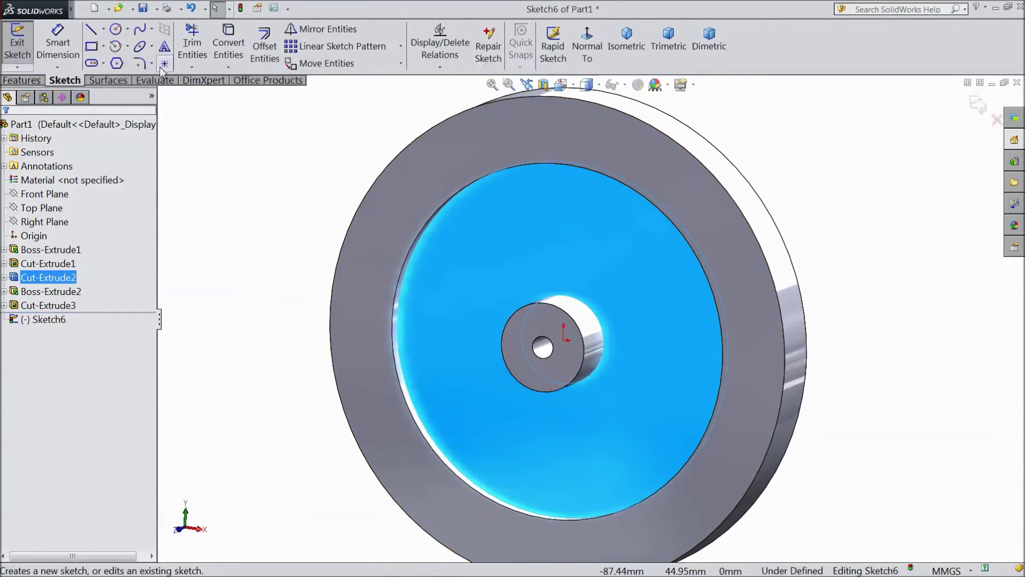
{"action": "left_click", "coordinate": [589, 59]}
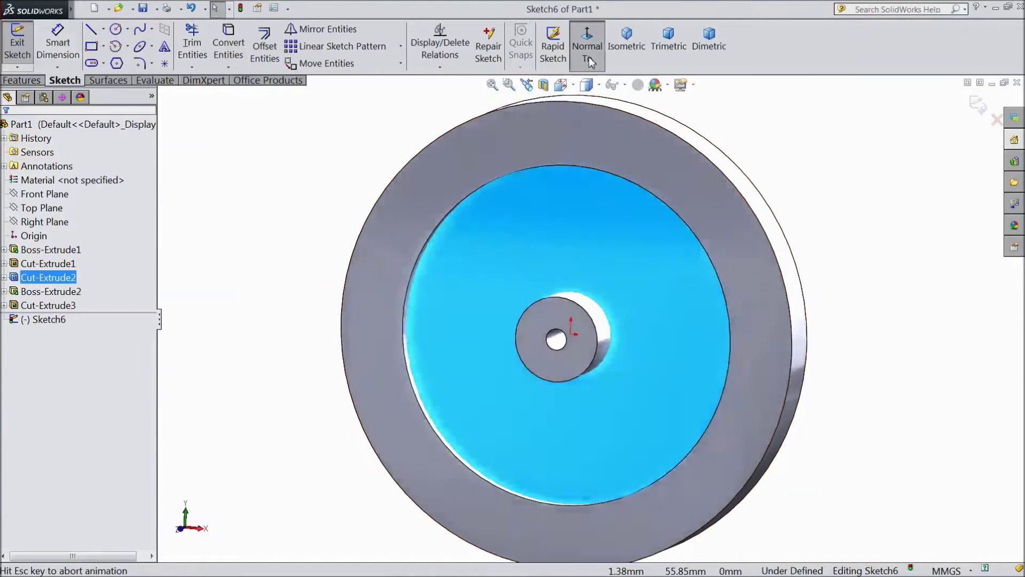
{"action": "left_click", "coordinate": [116, 30]}
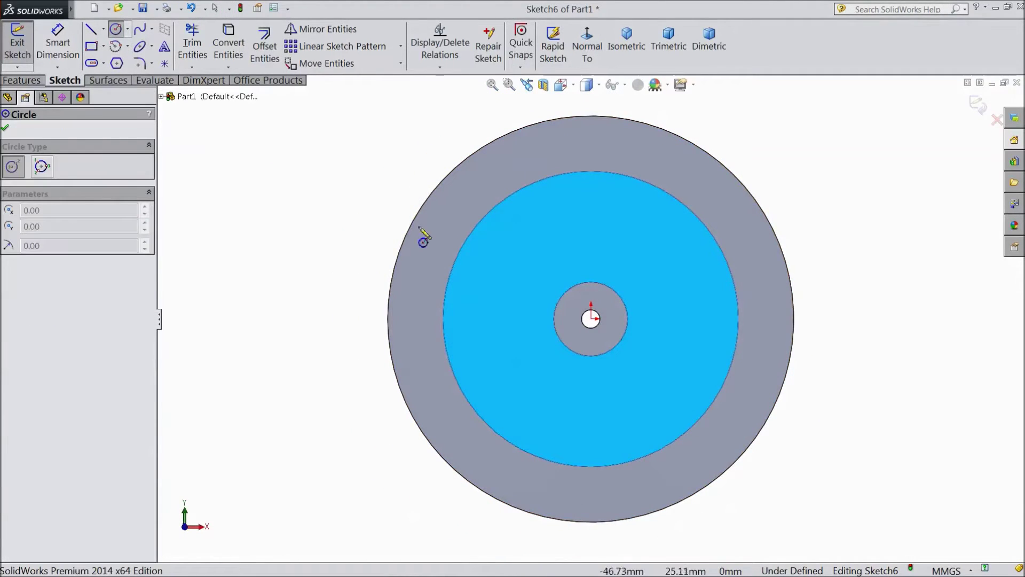
{"action": "scroll", "coordinate": [615, 310], "scroll_direction": "down", "scroll_amount": 2}
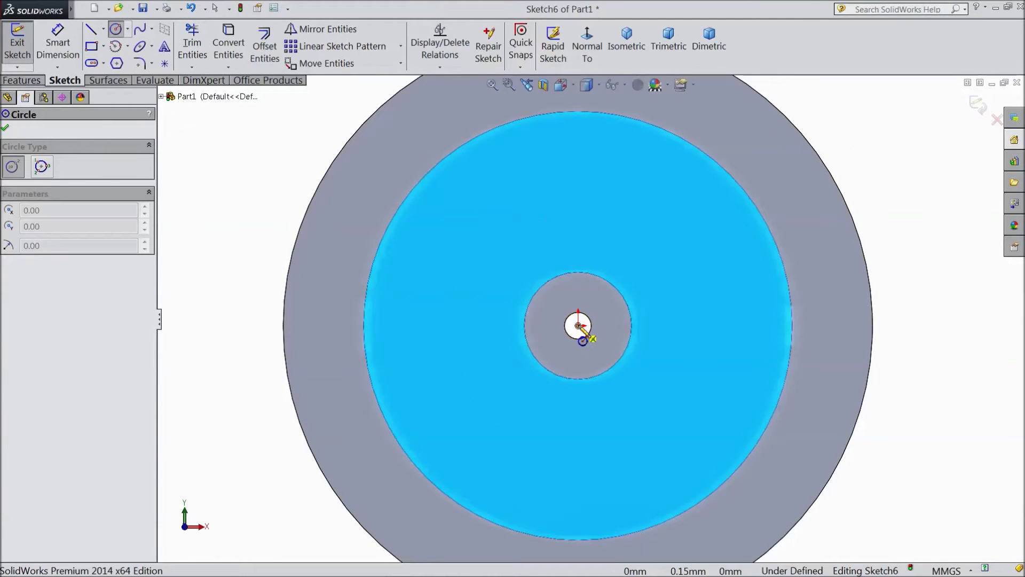
{"action": "left_click", "coordinate": [578, 325]}
{"action": "left_click", "coordinate": [432, 252]}
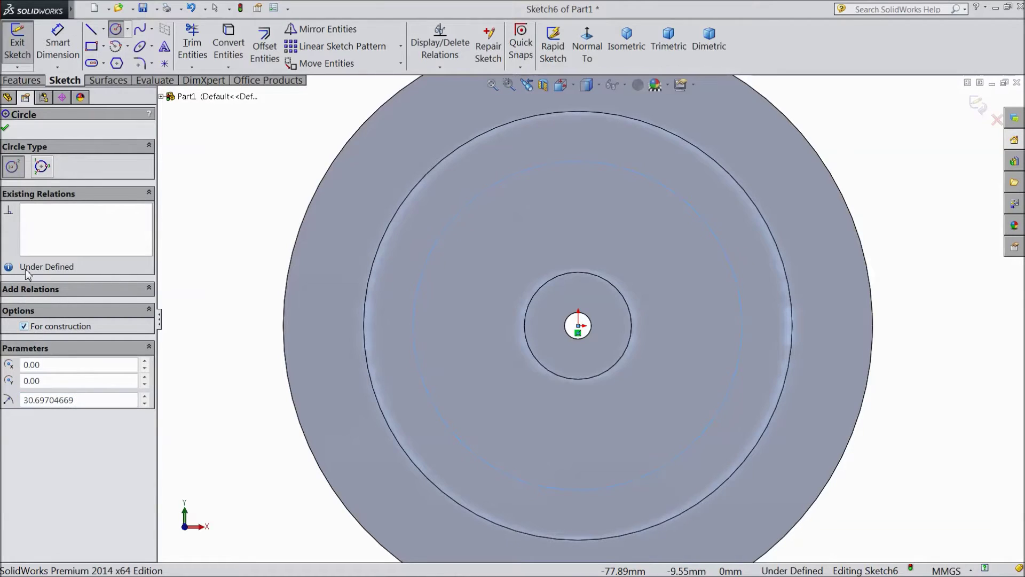
{"action": "left_click", "coordinate": [5, 131]}
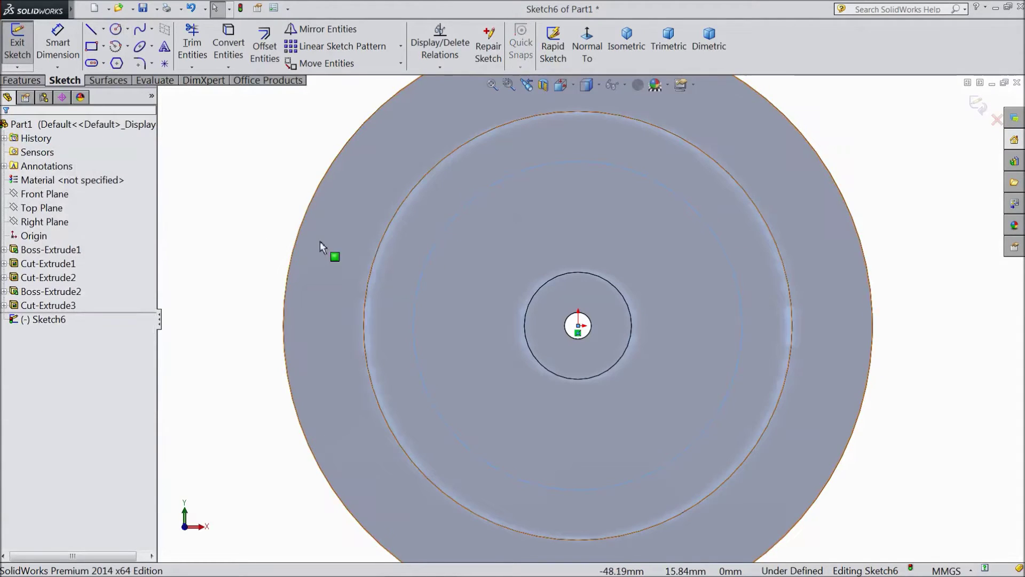
Step: Dimension the construction circle's diameter and set it to 60 mm
{"action": "left_click", "coordinate": [58, 47]}
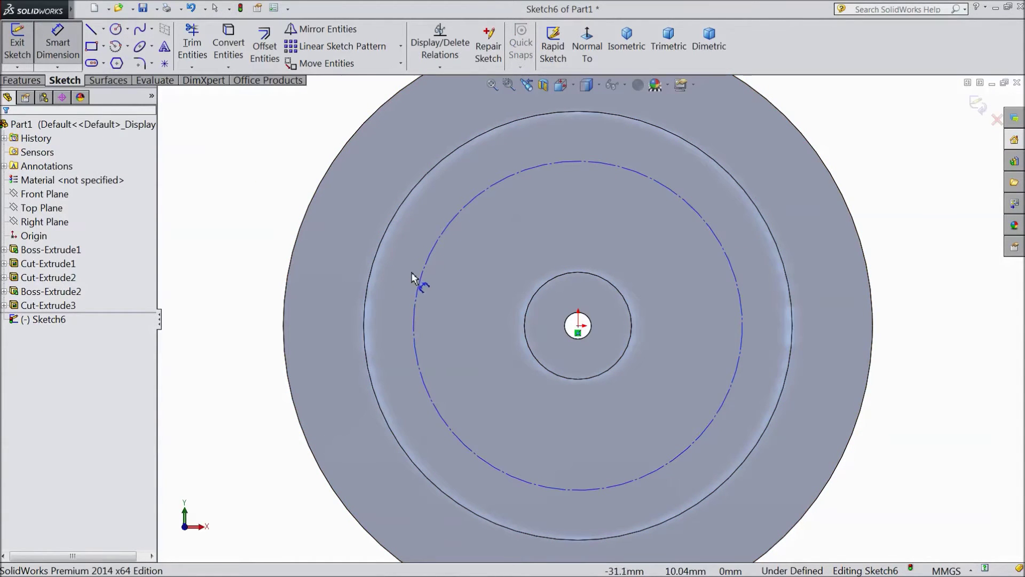
{"action": "left_click", "coordinate": [417, 289]}
{"action": "left_click", "coordinate": [230, 316]}
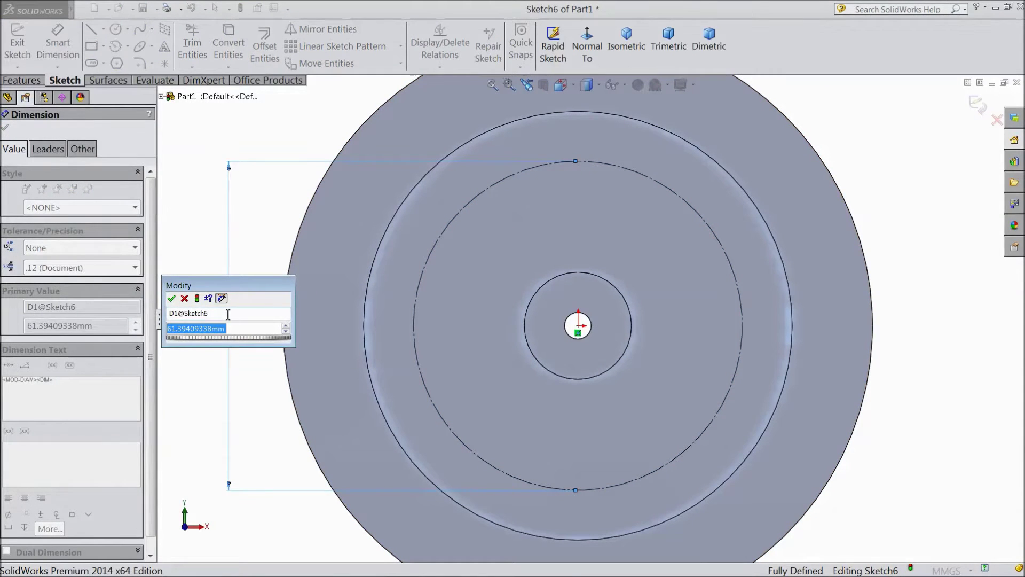
{"action": "type", "text": "60"}
{"action": "left_click", "coordinate": [172, 298]}
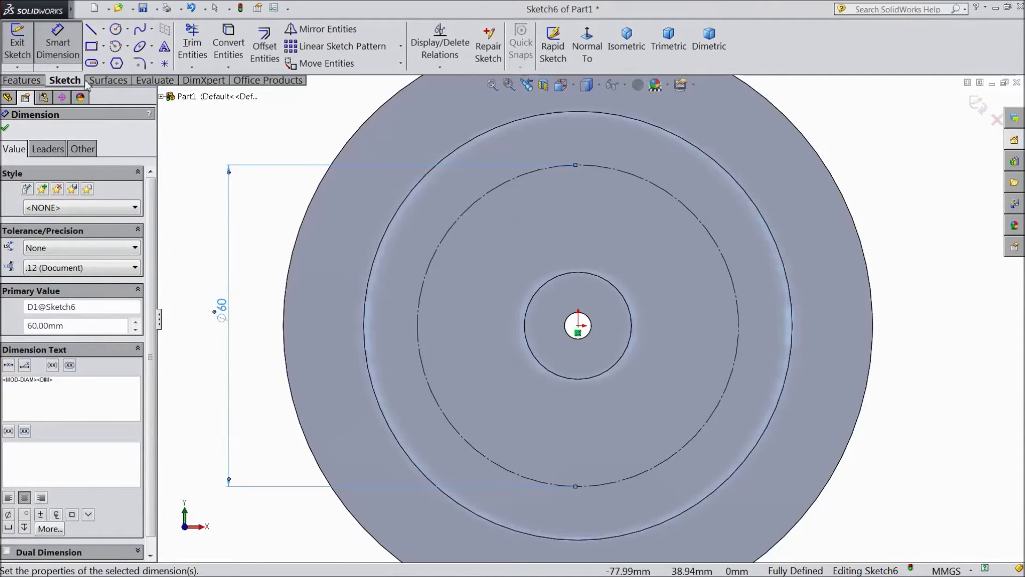
Step: Sketch a circle of about 5.6 mm radius centred on the uppermost point of the 60 mm construction circle
{"action": "left_click", "coordinate": [115, 28]}
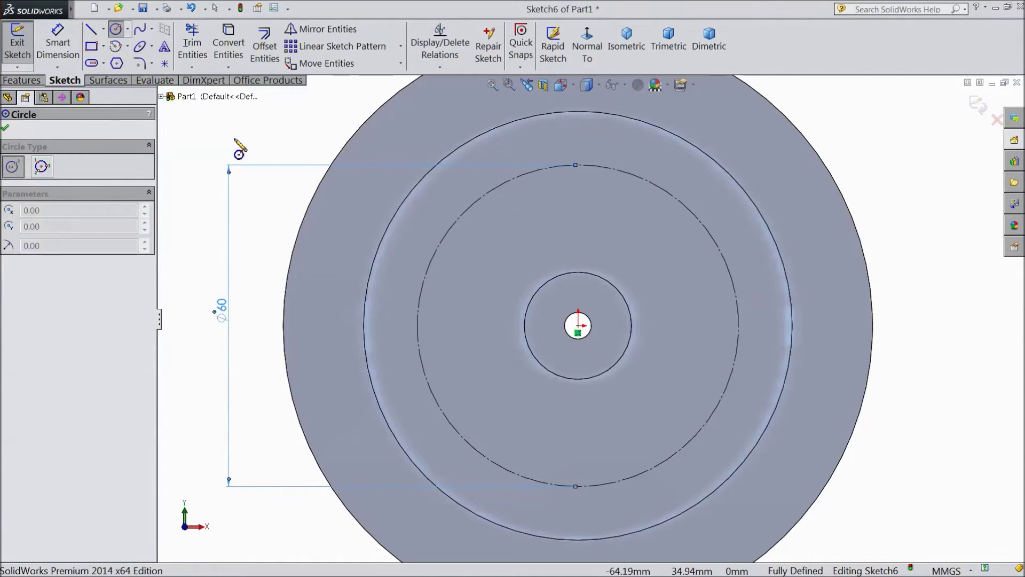
{"action": "left_click", "coordinate": [577, 165]}
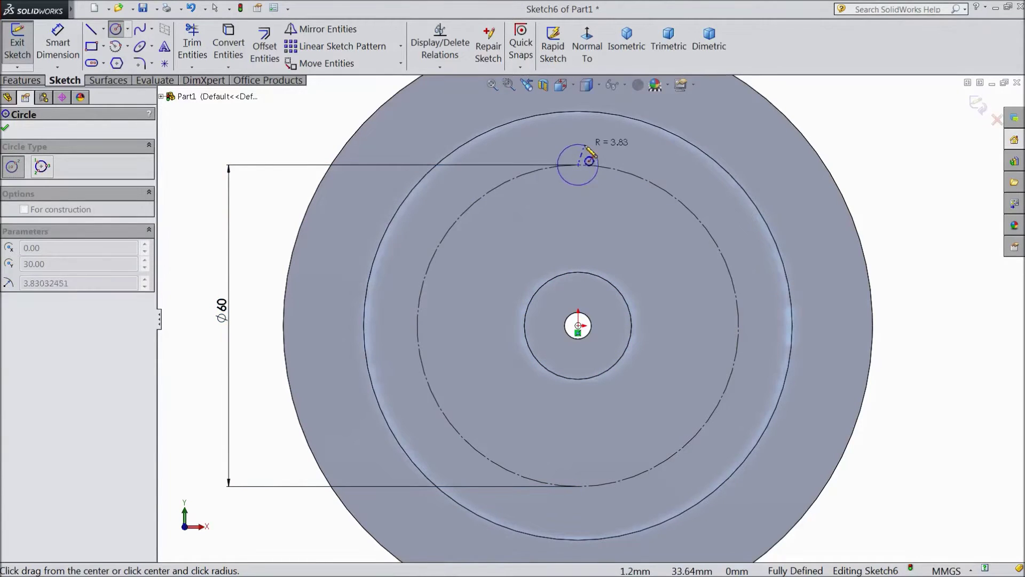
{"action": "left_click", "coordinate": [576, 141]}
Step: Dimension the diameter of the small circle on the construction circle and set it to 15 mm
{"action": "key", "text": "d"}
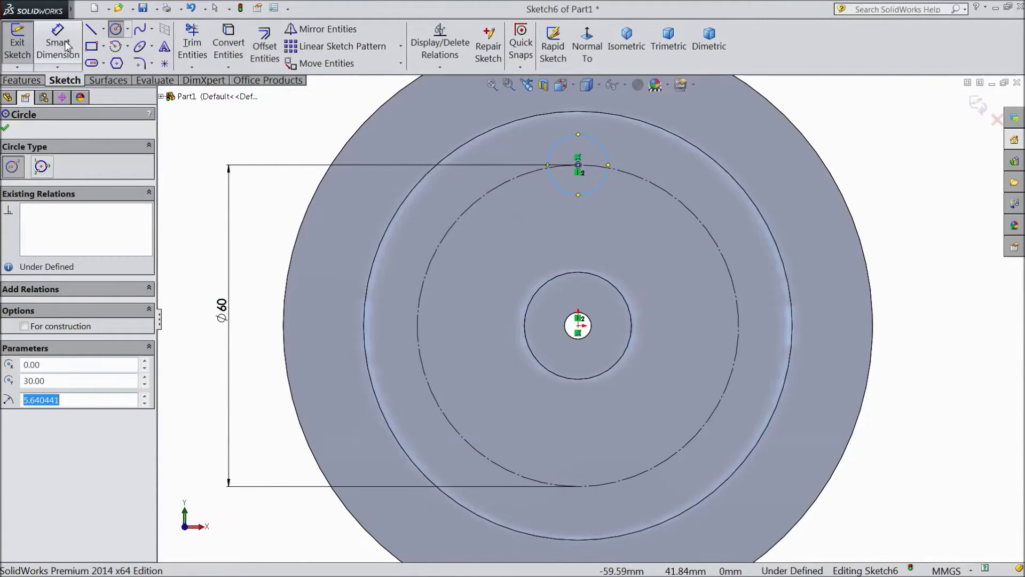
{"action": "left_click", "coordinate": [606, 185]}
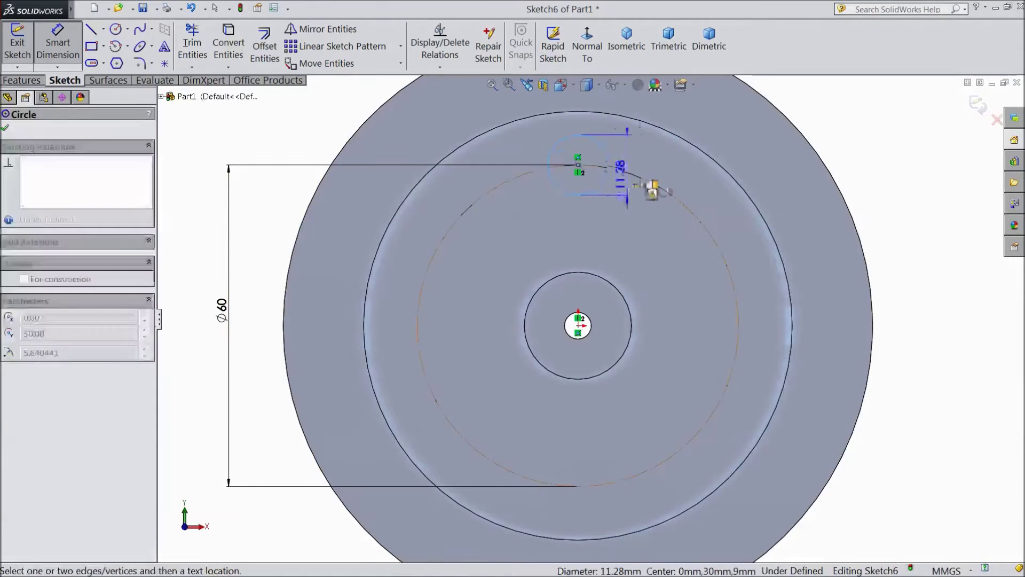
{"action": "left_click", "coordinate": [860, 170]}
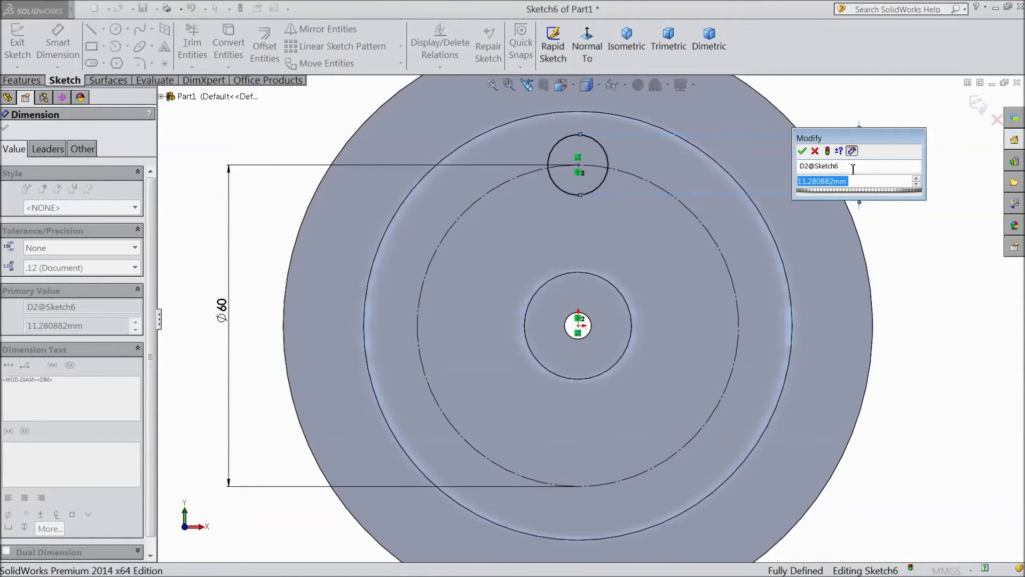
{"action": "type", "text": "15"}
{"action": "left_click", "coordinate": [802, 151]}
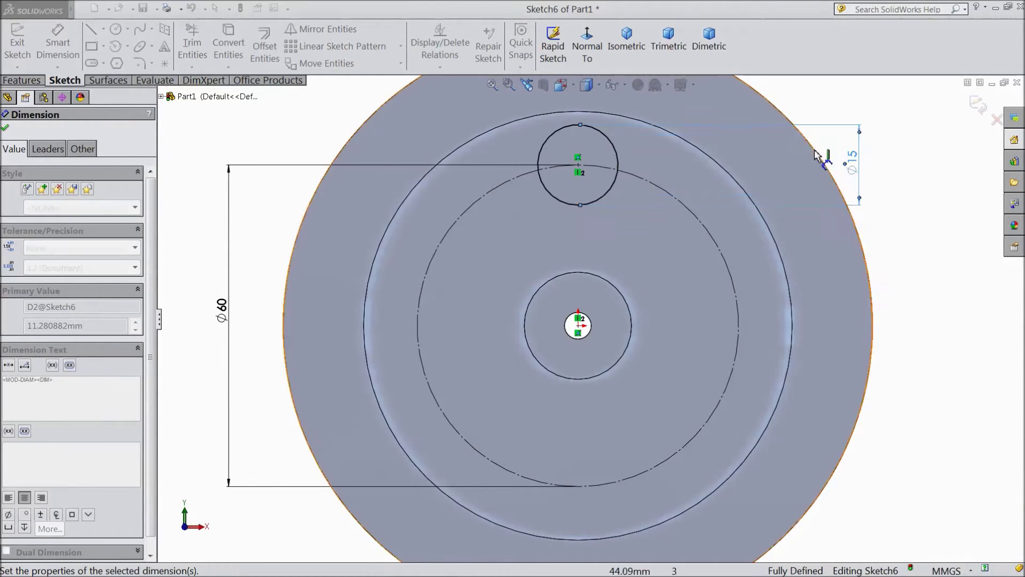
{"action": "left_click", "coordinate": [6, 129]}
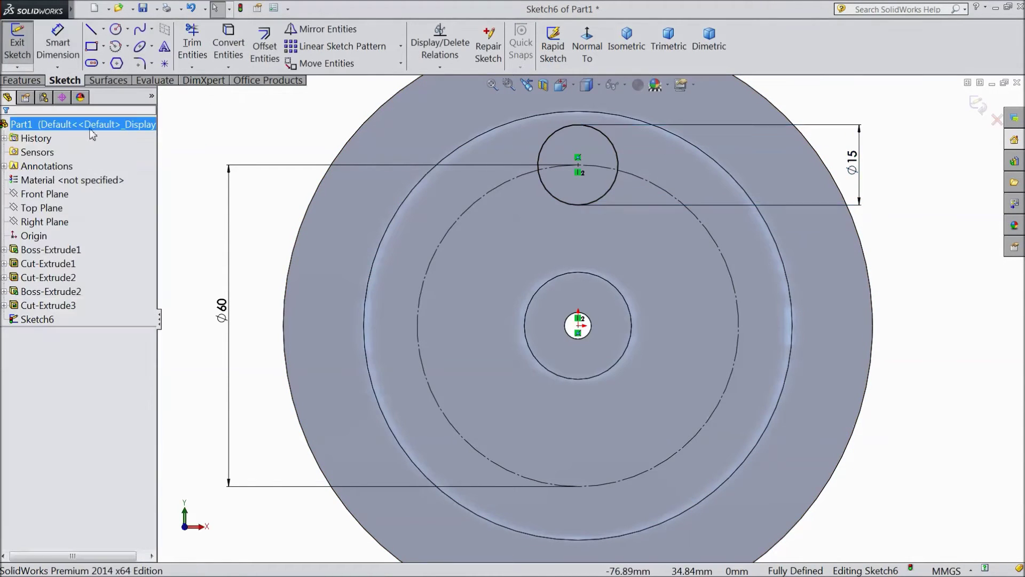
Step: Create a circular sketch pattern of the 15 mm circle around the origin with 8 equally spaced instances over 360 degrees
{"action": "left_click", "coordinate": [400, 49]}
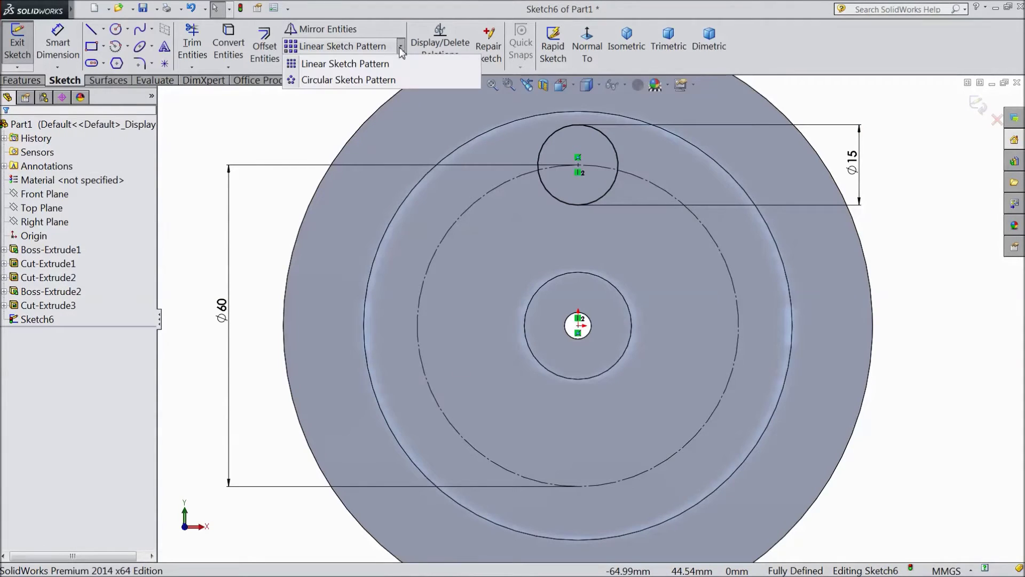
{"action": "left_click", "coordinate": [370, 80]}
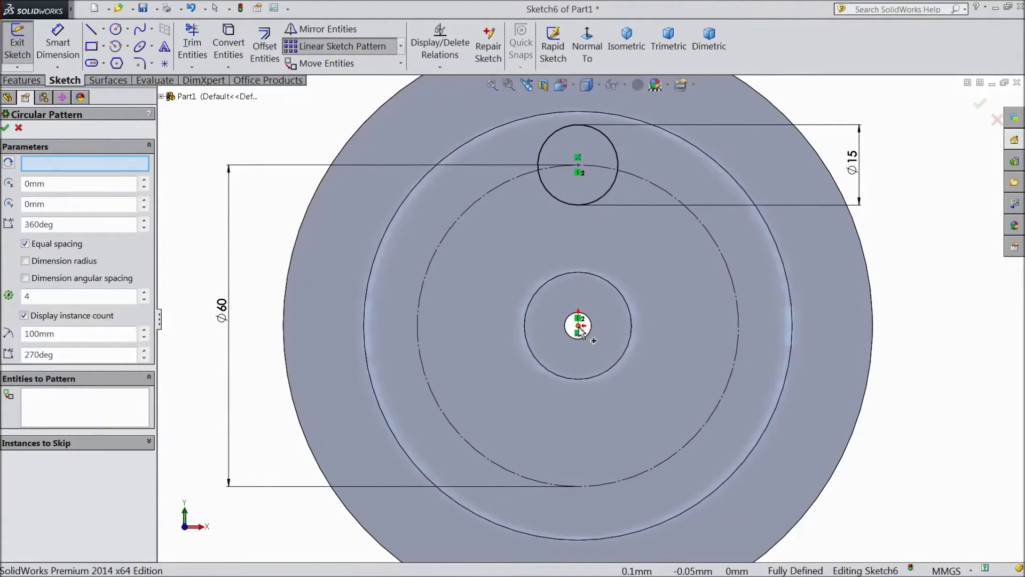
{"action": "left_click", "coordinate": [104, 416]}
{"action": "left_click", "coordinate": [604, 198]}
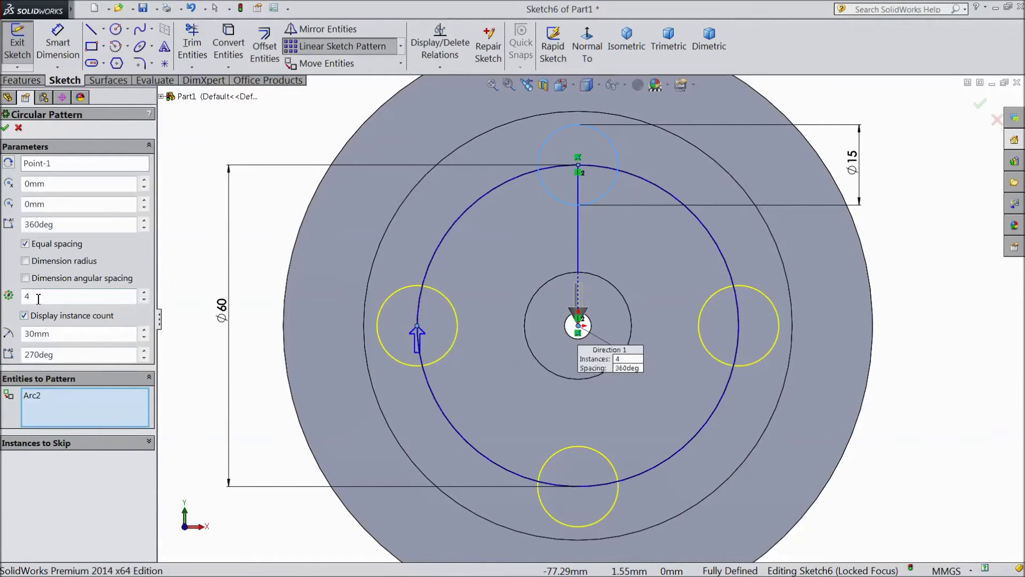
{"action": "left_click", "coordinate": [144, 293]}
{"action": "left_click", "coordinate": [143, 293]}
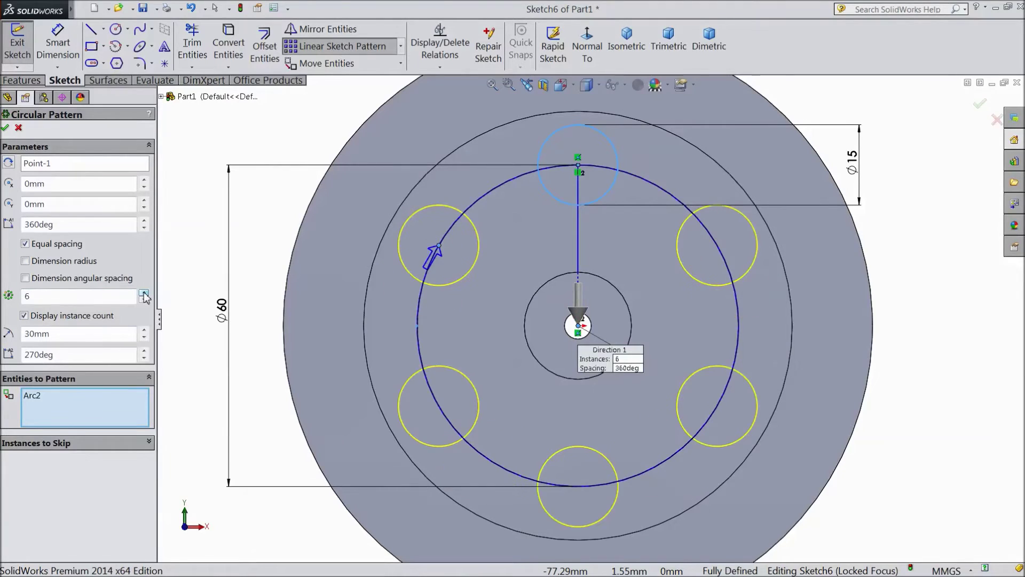
{"action": "left_click", "coordinate": [143, 293]}
{"action": "left_click", "coordinate": [144, 293]}
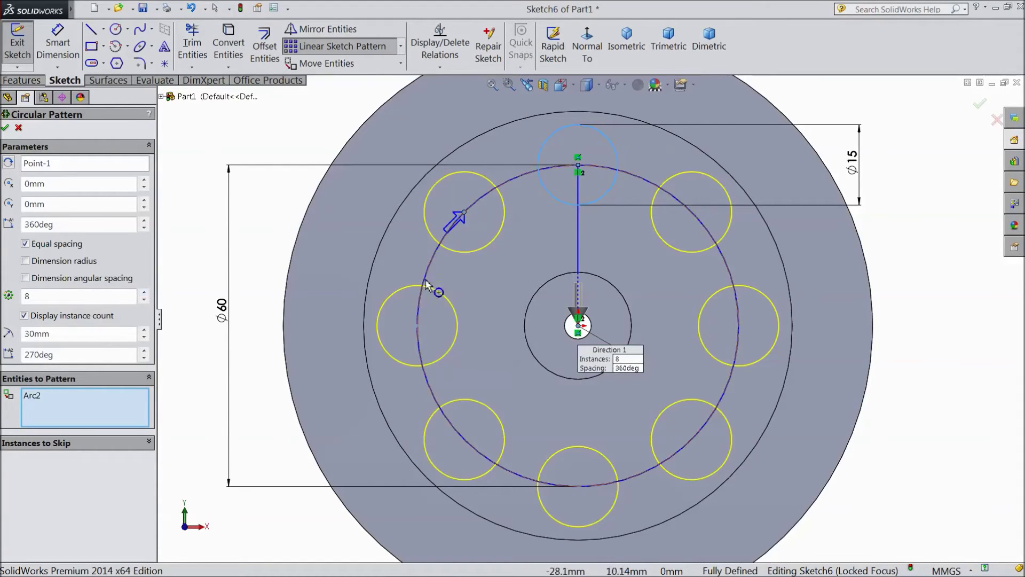
{"action": "left_click", "coordinate": [5, 127]}
Step: Cut the eight patterned circles through the disc with a Through All Extruded Cut
{"action": "left_click", "coordinate": [23, 81]}
{"action": "left_click", "coordinate": [223, 53]}
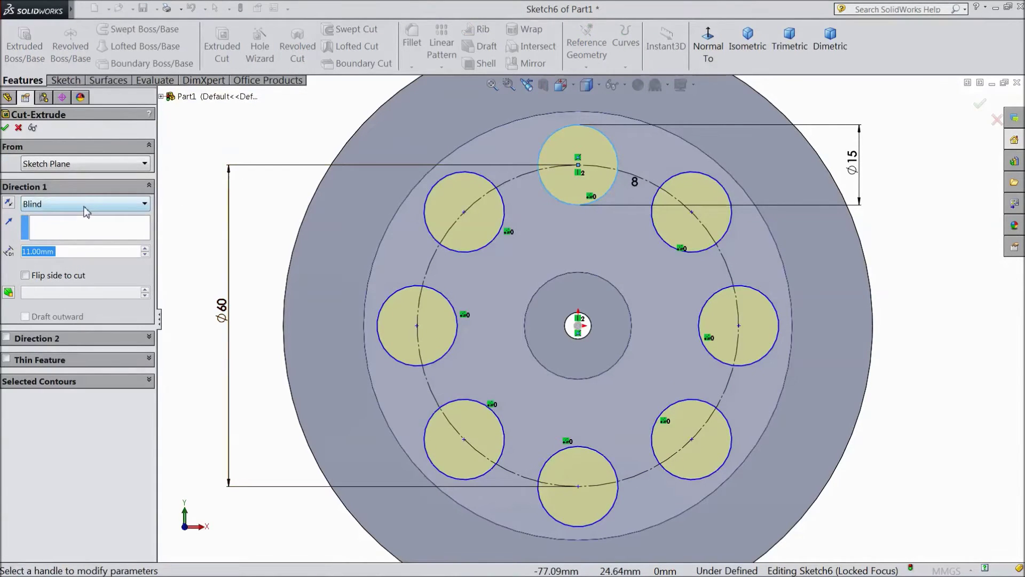
{"action": "left_click", "coordinate": [86, 205]}
{"action": "left_click", "coordinate": [69, 231]}
{"action": "middle_click_drag", "start_coordinate": [227, 212], "coordinate": [279, 254]}
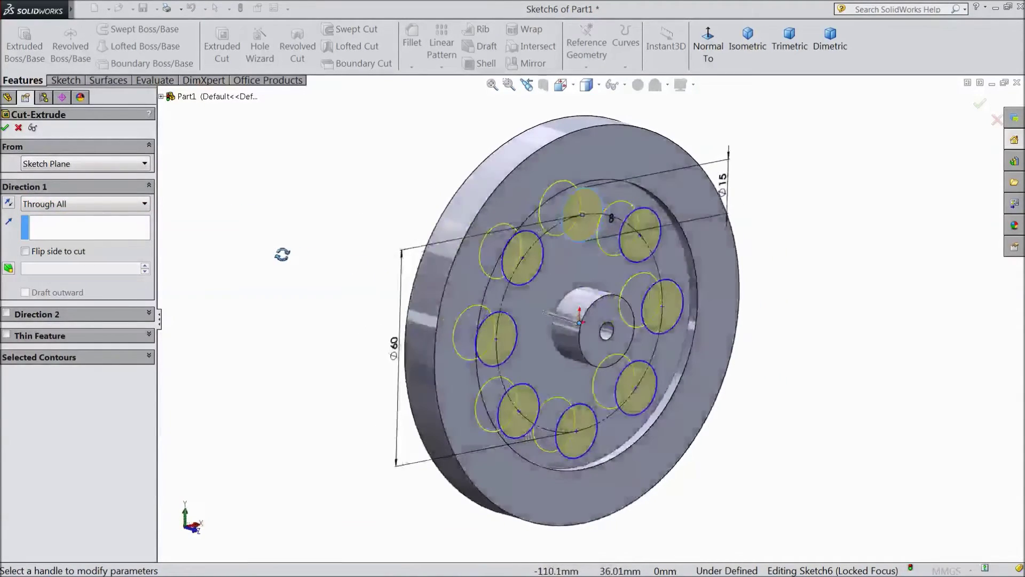
{"action": "left_click", "coordinate": [6, 128]}
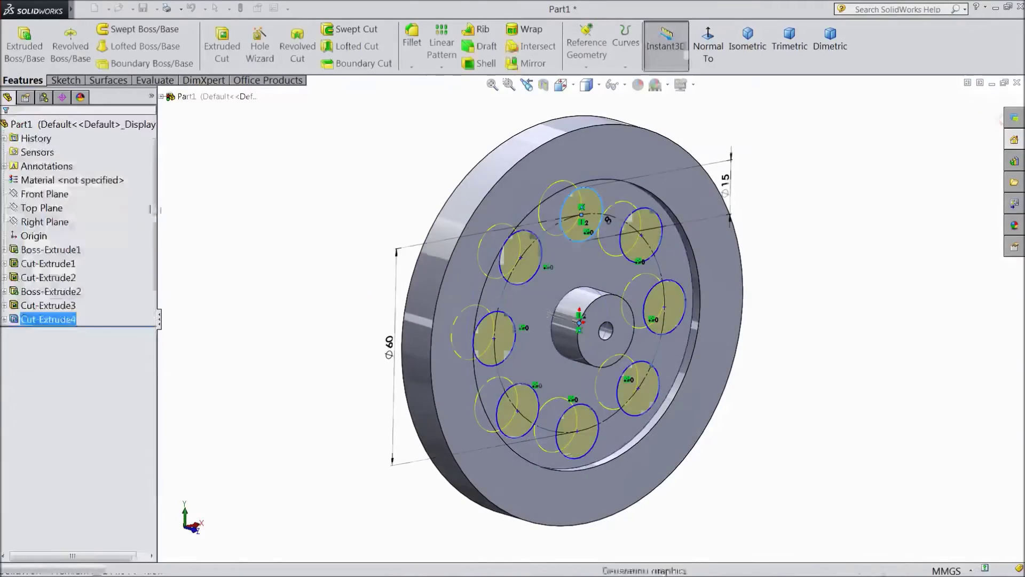
Step: Set up a 1 mm, 45-degree chamfer on the outer rim edge opposite the boss and both edges of one 15 mm hole
{"action": "middle_click_drag", "start_coordinate": [337, 273], "coordinate": [519, 398]}
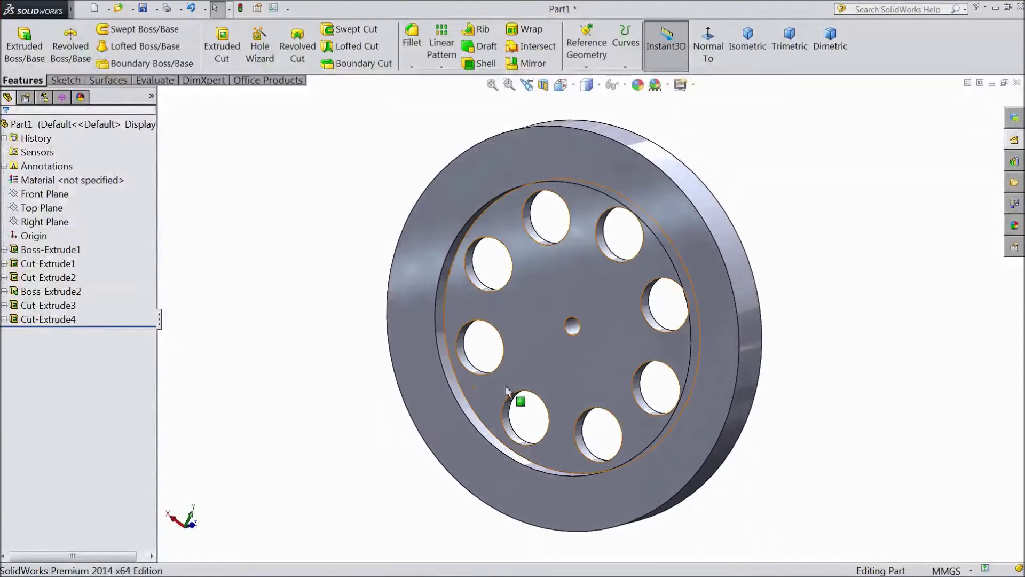
{"action": "left_click", "coordinate": [412, 67]}
{"action": "left_click", "coordinate": [433, 97]}
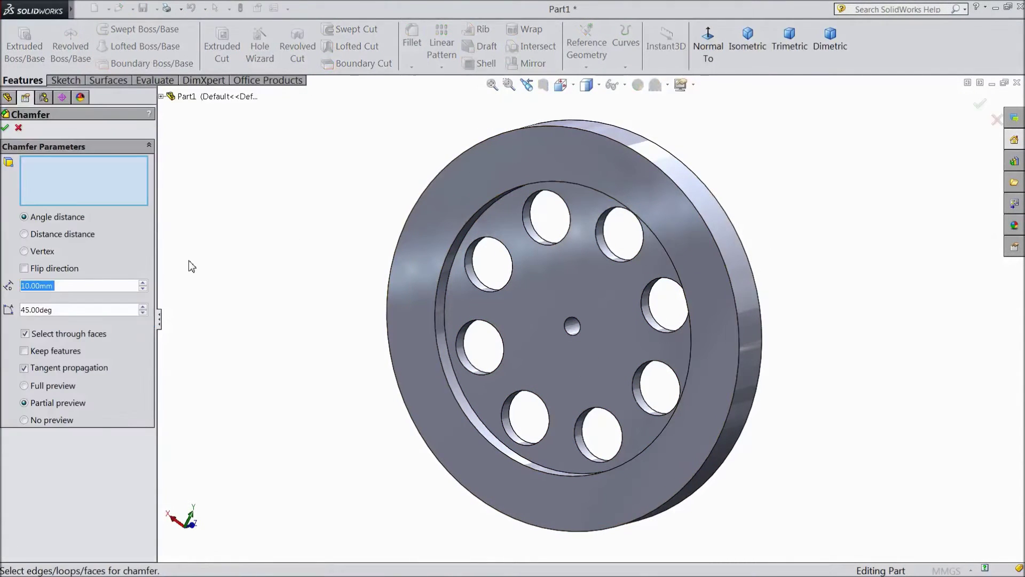
{"action": "type", "text": "1"}
{"action": "key", "text": "Return"}
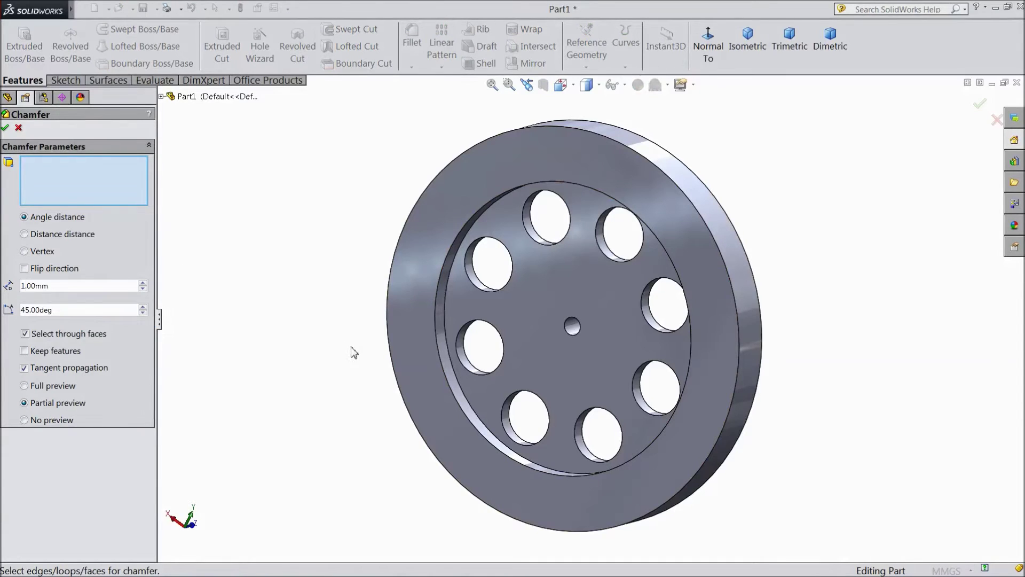
{"action": "left_click", "coordinate": [407, 407]}
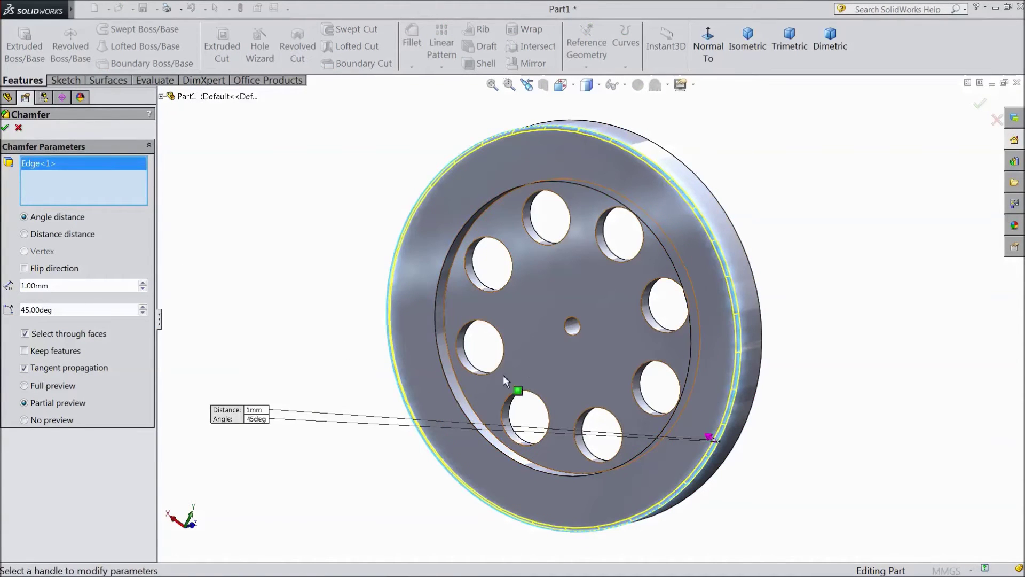
{"action": "left_click", "coordinate": [475, 369]}
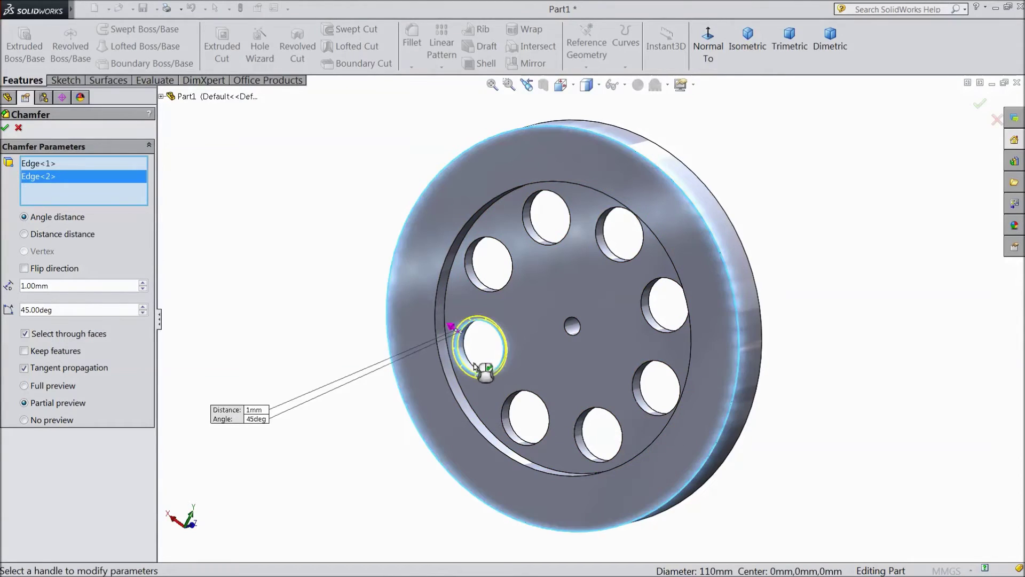
{"action": "left_click", "coordinate": [470, 367]}
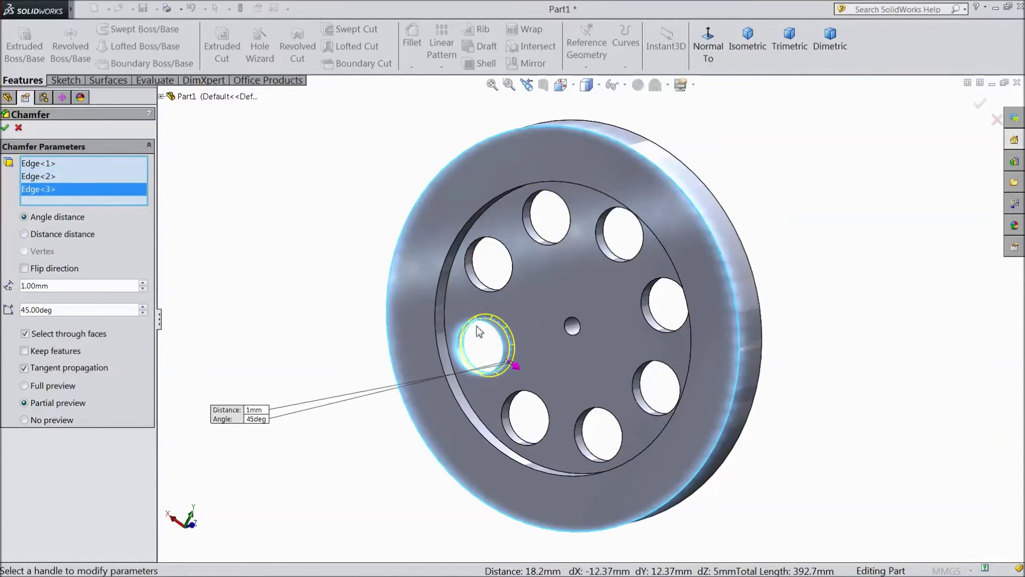
Step: Add the edges of the remaining seven 15 mm holes to the chamfer selection
{"action": "left_click", "coordinate": [478, 283]}
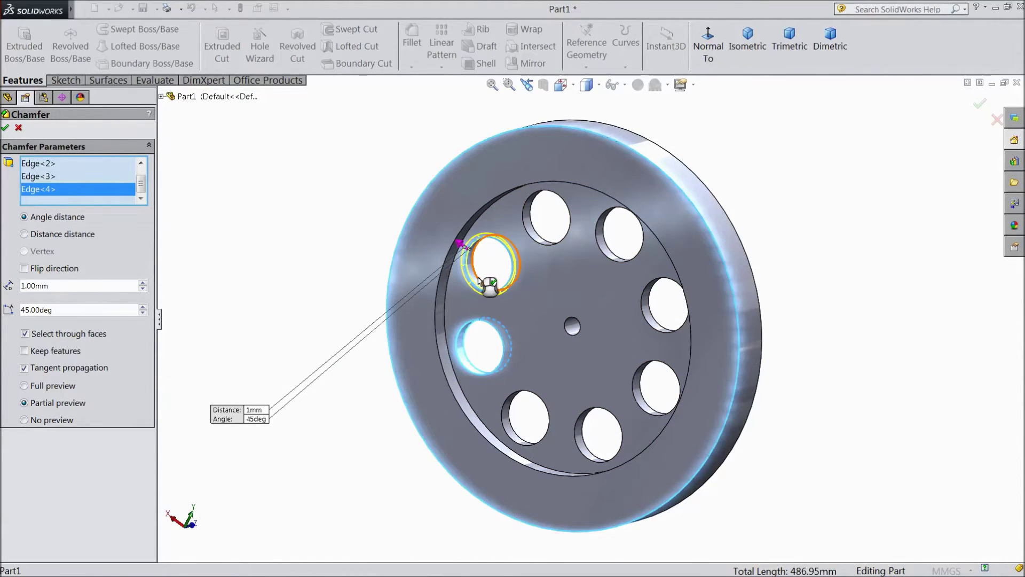
{"action": "left_click", "coordinate": [478, 283]}
{"action": "left_click", "coordinate": [547, 243]}
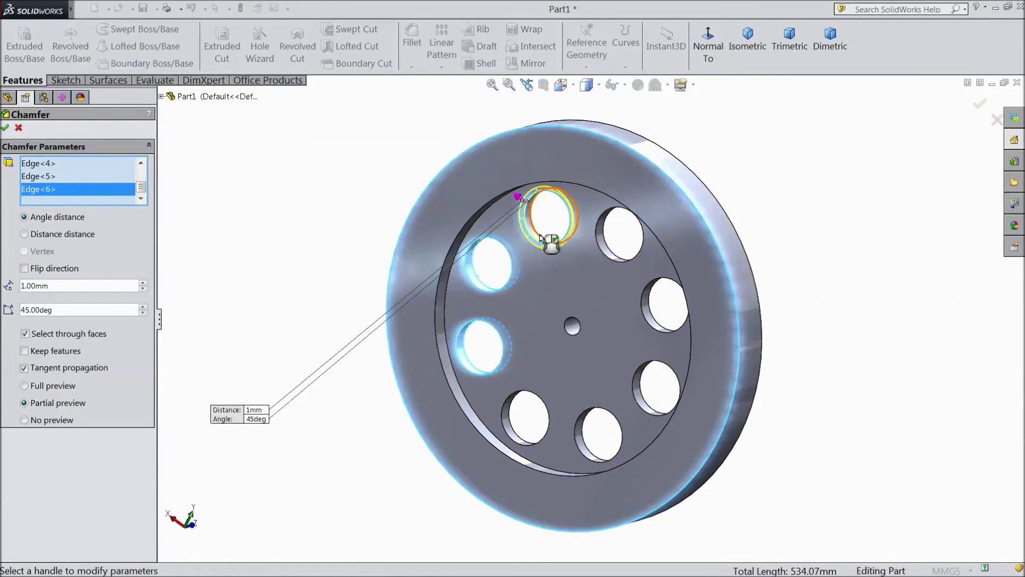
{"action": "left_click", "coordinate": [552, 245]}
{"action": "left_click", "coordinate": [609, 250]}
{"action": "left_click", "coordinate": [613, 252]}
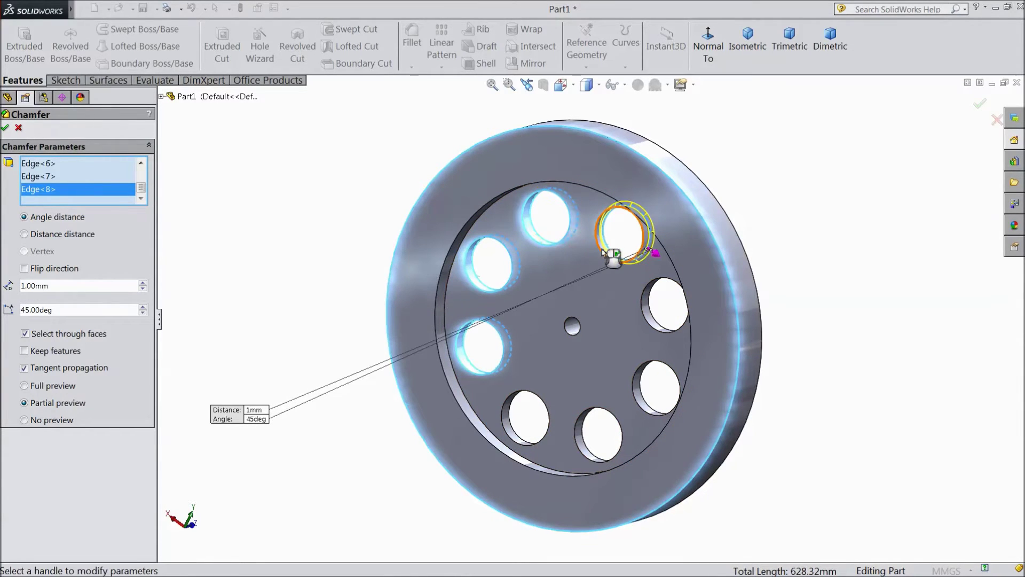
{"action": "left_click", "coordinate": [648, 313]}
{"action": "left_click", "coordinate": [652, 317]}
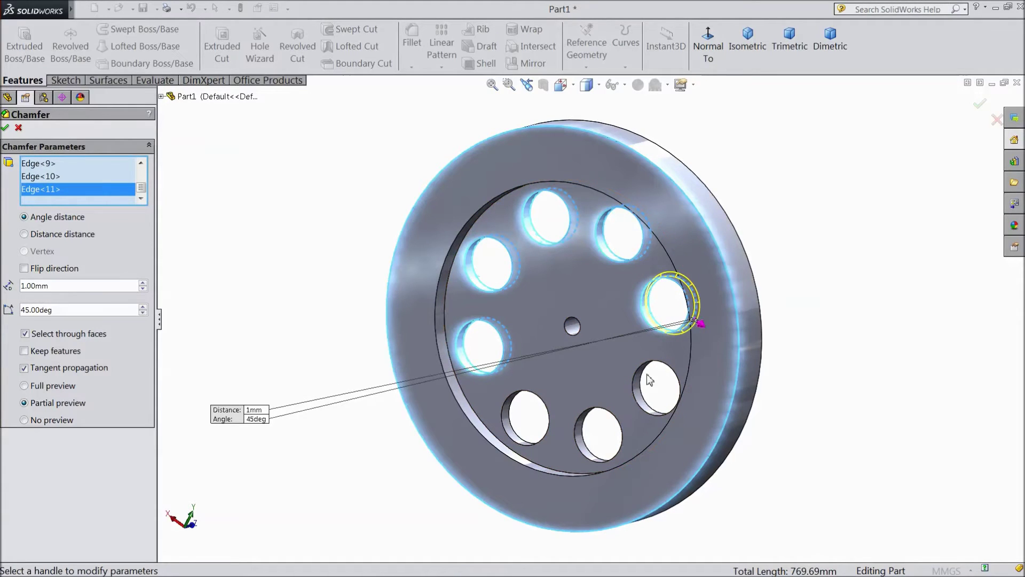
{"action": "left_click", "coordinate": [634, 392]}
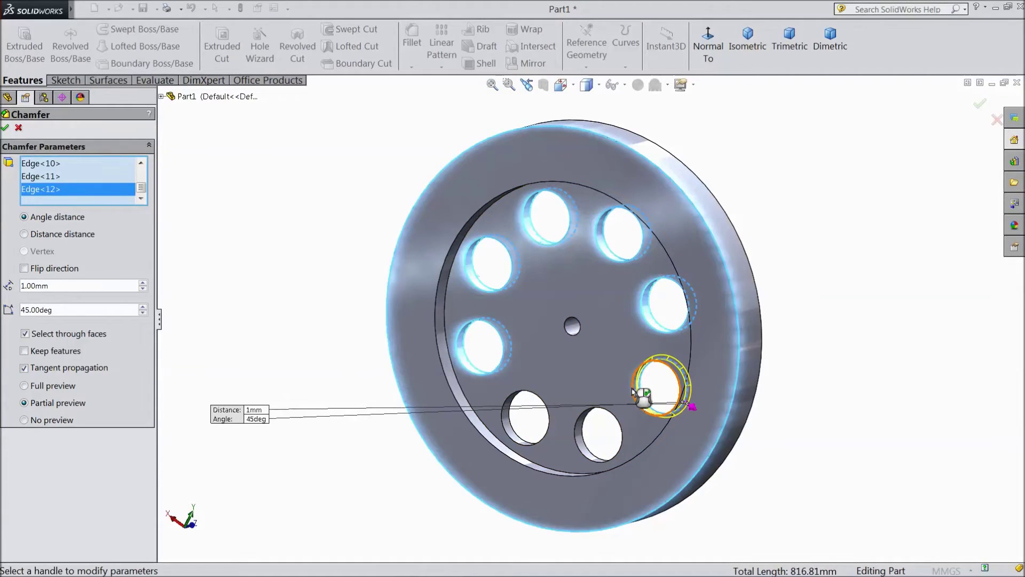
{"action": "left_click", "coordinate": [636, 393]}
{"action": "left_click", "coordinate": [579, 439]}
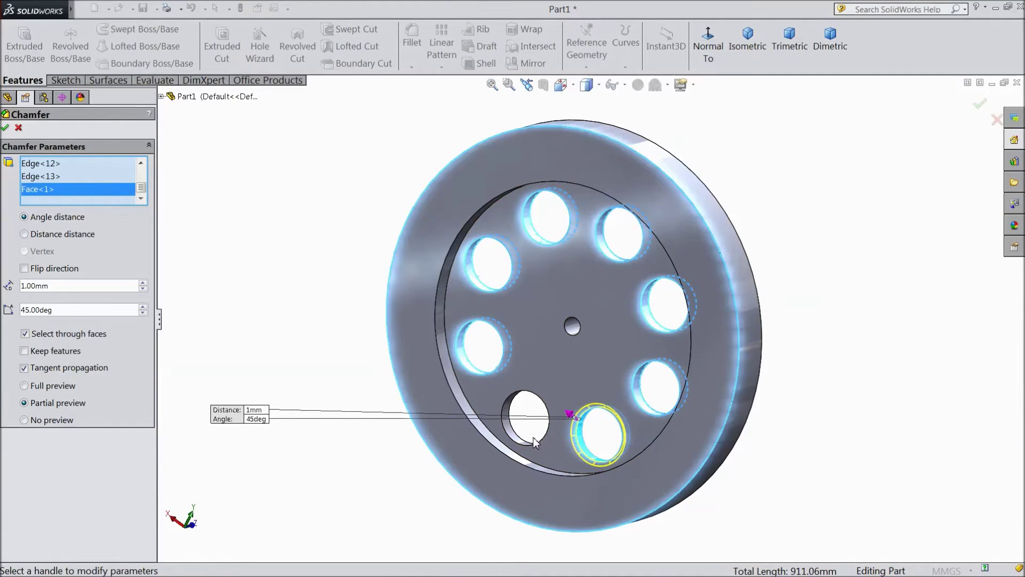
{"action": "left_click", "coordinate": [515, 430]}
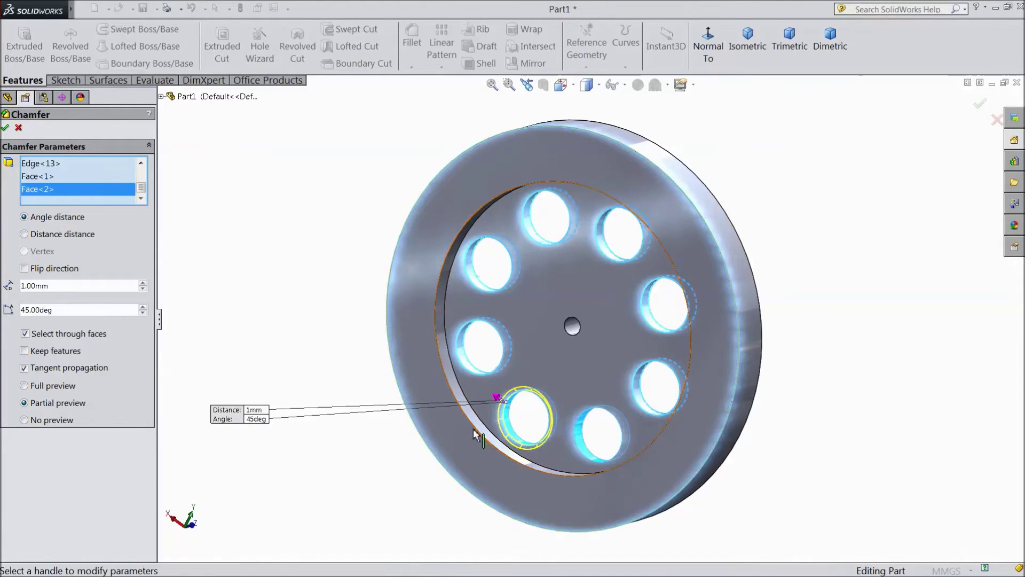
Step: Add the boss's outer end edge and the rim edge on the boss side, and apply the 1 mm chamfer
{"action": "middle_click_drag", "start_coordinate": [792, 320], "coordinate": [710, 335]}
{"action": "middle_click_drag", "start_coordinate": [642, 400], "coordinate": [629, 414]}
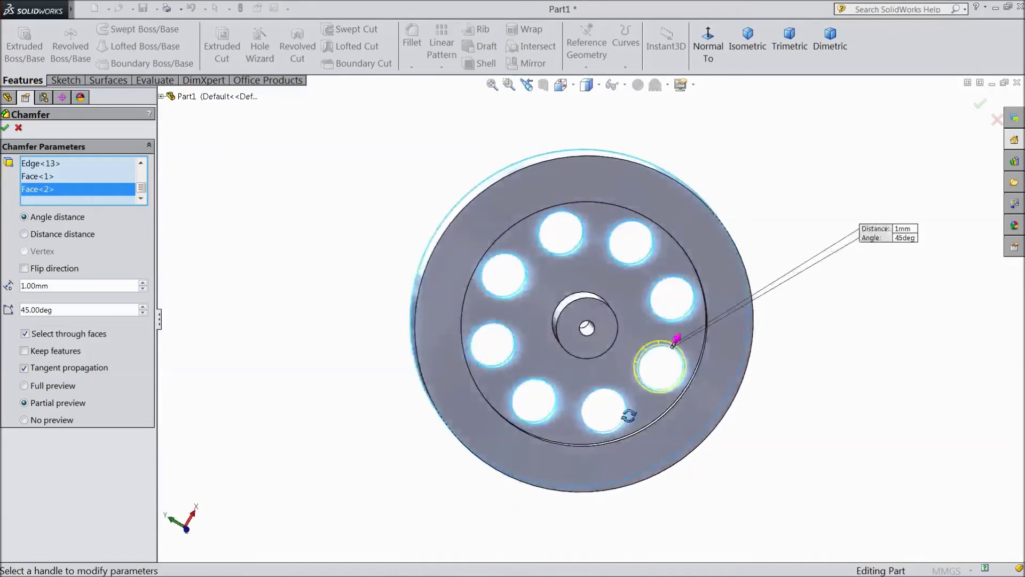
{"action": "left_click", "coordinate": [577, 363]}
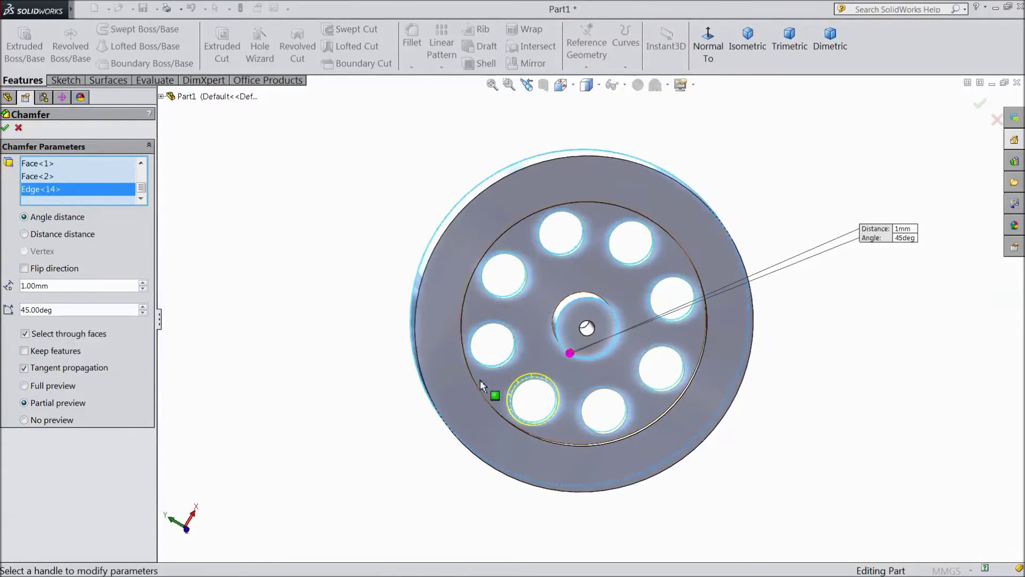
{"action": "left_click", "coordinate": [426, 277]}
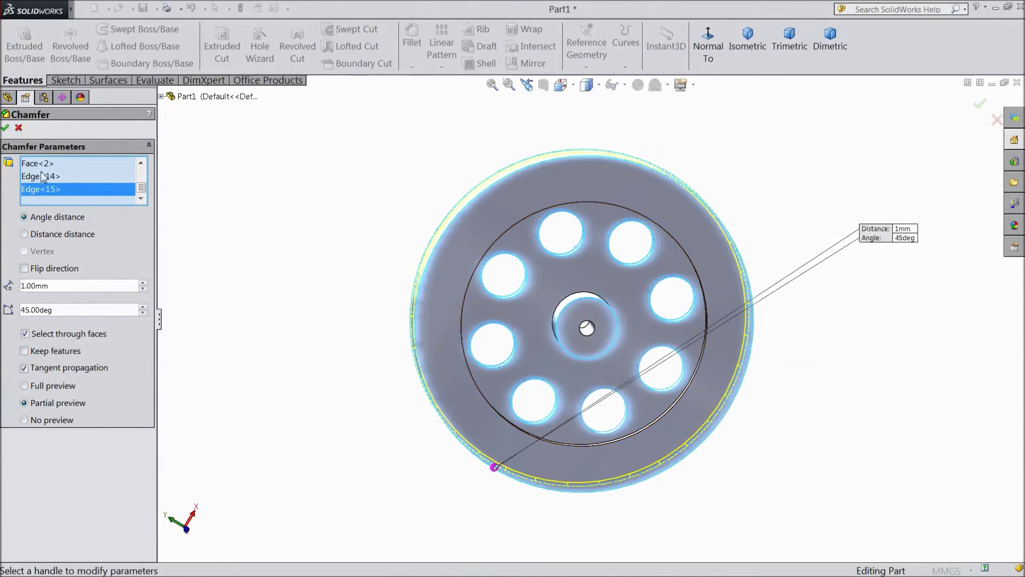
{"action": "left_click", "coordinate": [6, 128]}
Step: Browse the Solid colour appearances for the whole part
{"action": "middle_click_drag", "start_coordinate": [297, 236], "coordinate": [253, 427]}
{"action": "key", "text": "ctrl+1"}
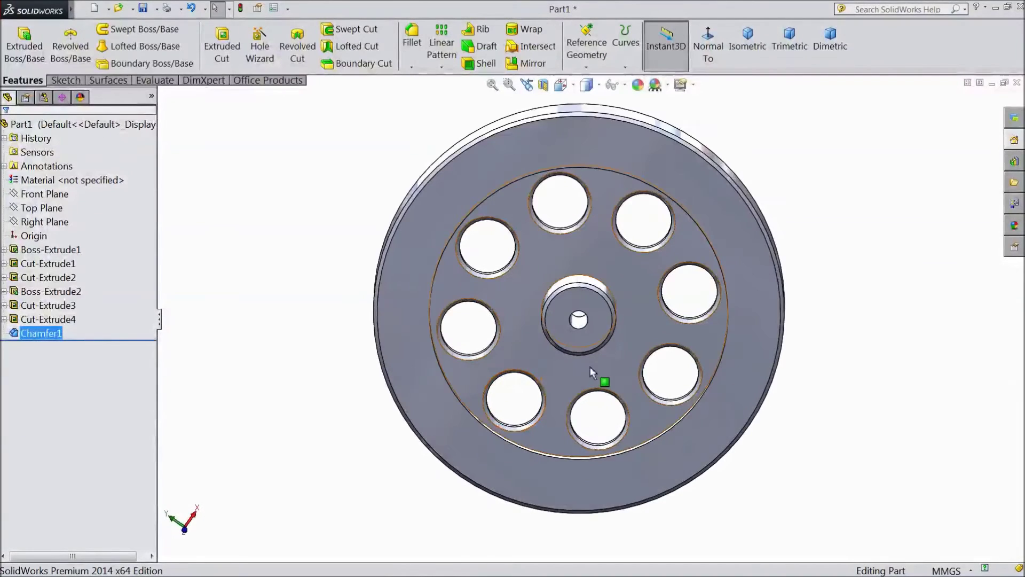
{"action": "left_click", "coordinate": [116, 129]}
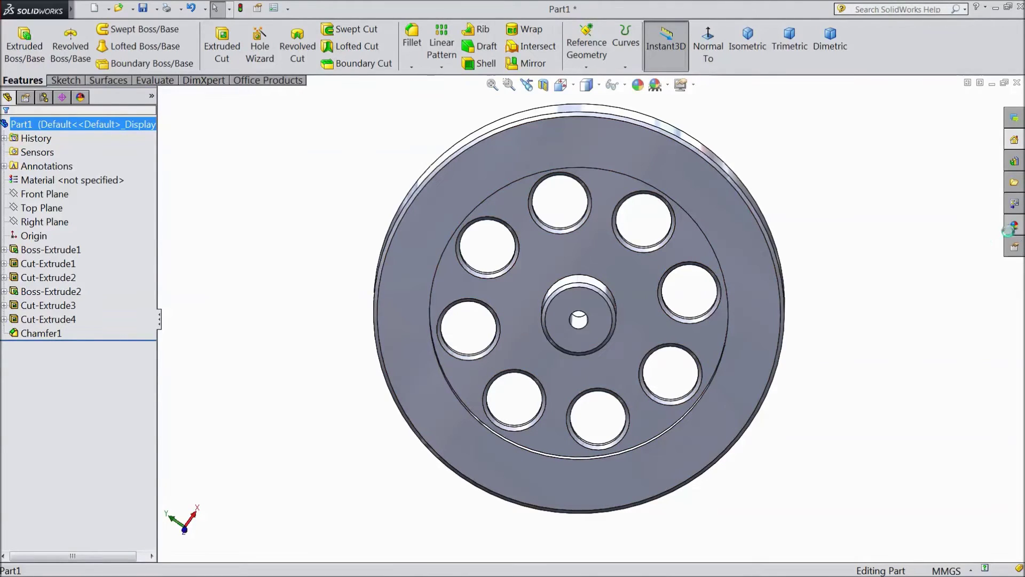
{"action": "left_click", "coordinate": [1014, 227]}
{"action": "left_click", "coordinate": [866, 124]}
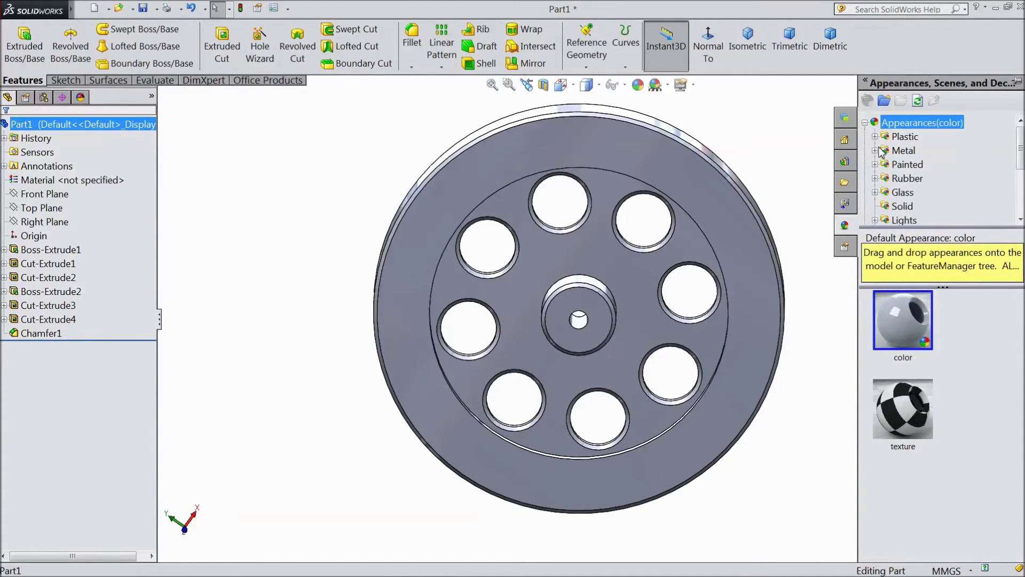
{"action": "left_click", "coordinate": [902, 206]}
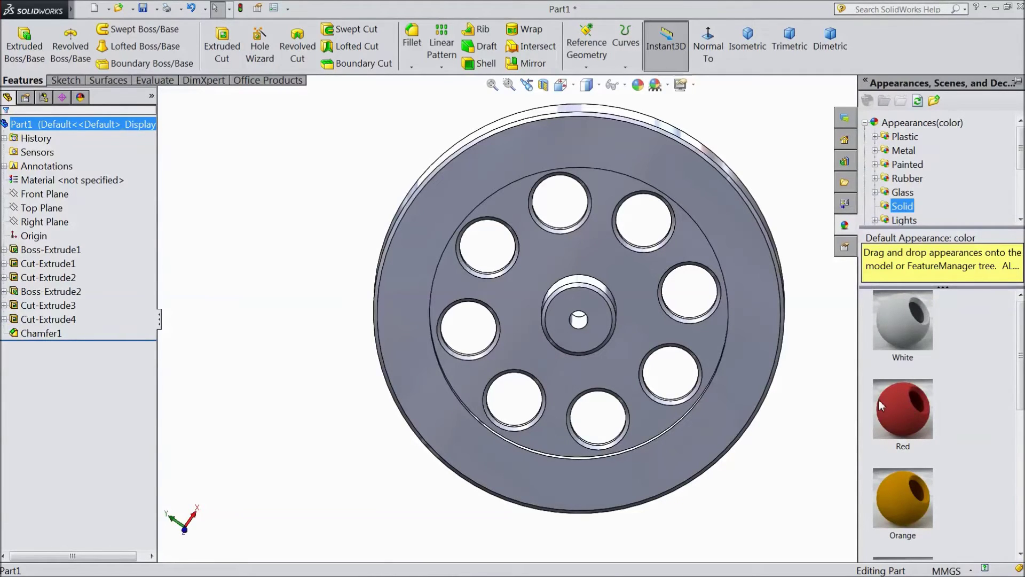
{"action": "mouse_move", "coordinate": [894, 421]}
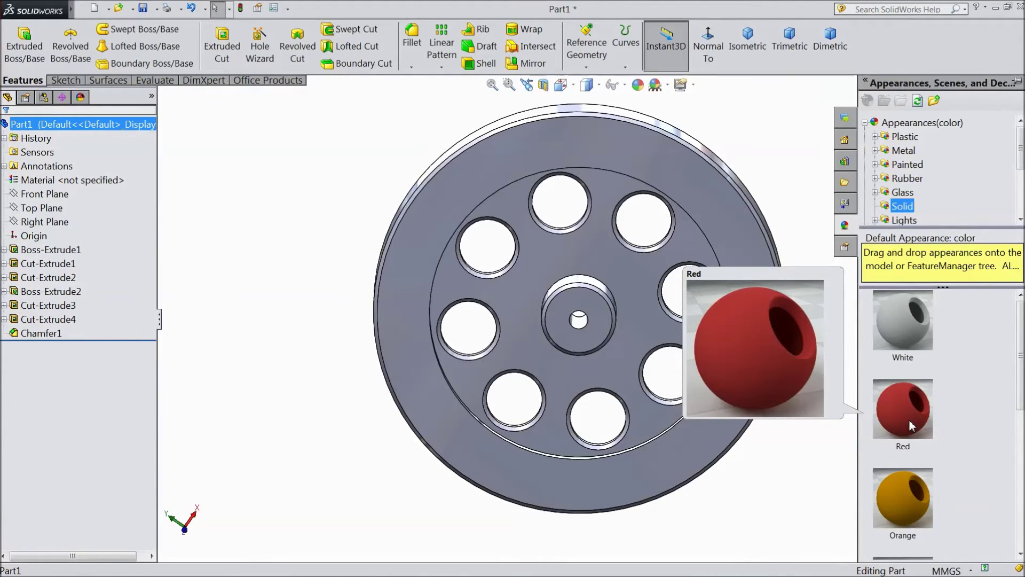
{"action": "scroll", "coordinate": [909, 420], "scroll_direction": "down", "scroll_amount": 2}
{"action": "scroll", "coordinate": [909, 422], "scroll_direction": "down", "scroll_amount": 2}
{"action": "scroll", "coordinate": [909, 417], "scroll_direction": "up", "scroll_amount": 4}
{"action": "left_click", "coordinate": [798, 171]}
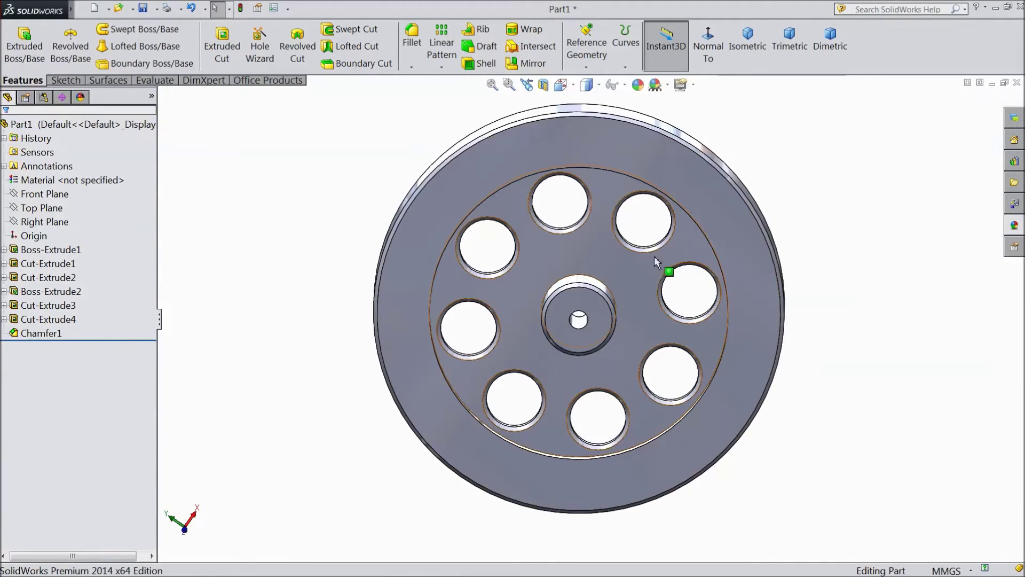
Step: Apply the Red appearance from the Solid colours to the recessed face around the boss
{"action": "left_click", "coordinate": [616, 271]}
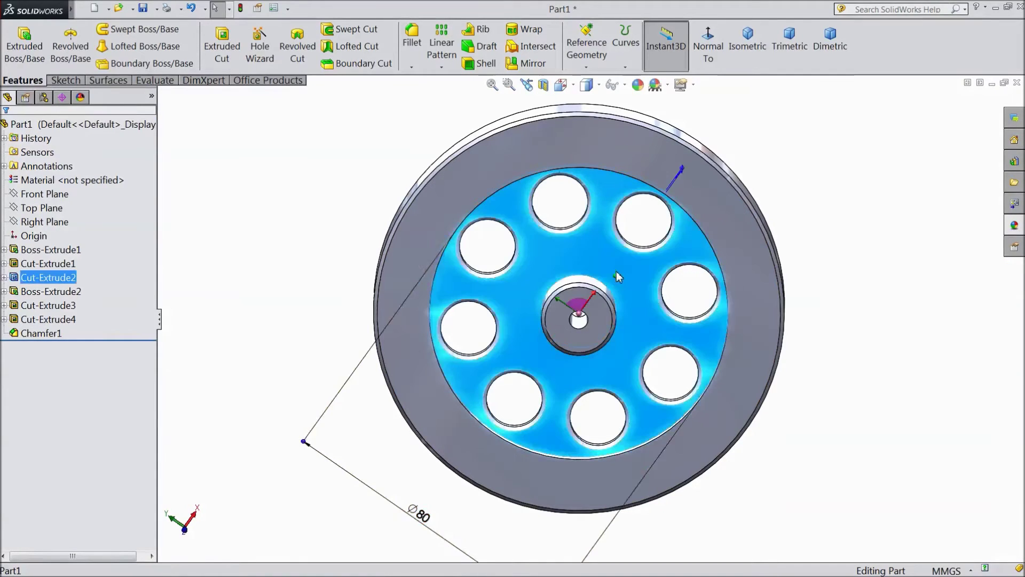
{"action": "left_click", "coordinate": [704, 231]}
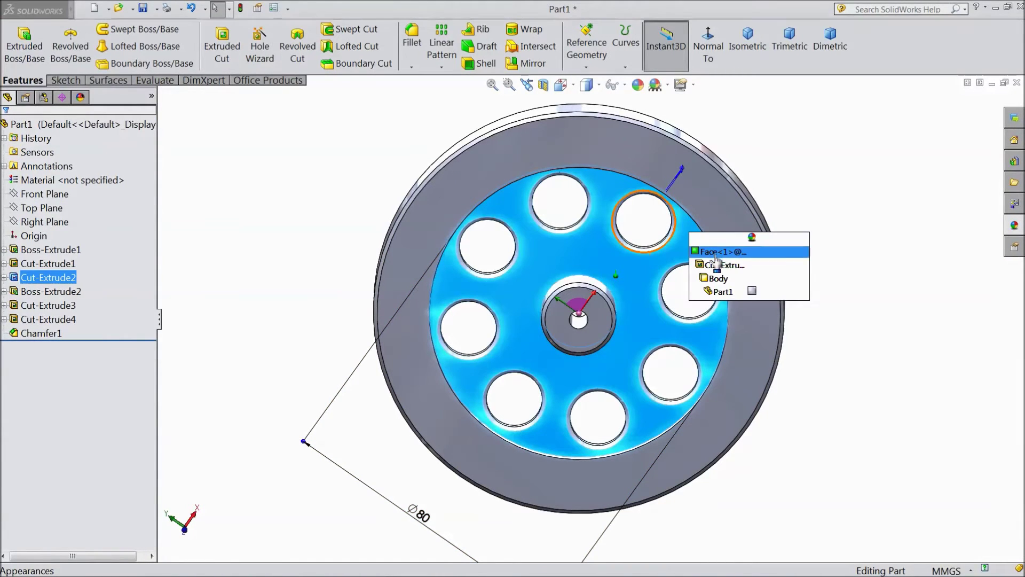
{"action": "left_click", "coordinate": [715, 254]}
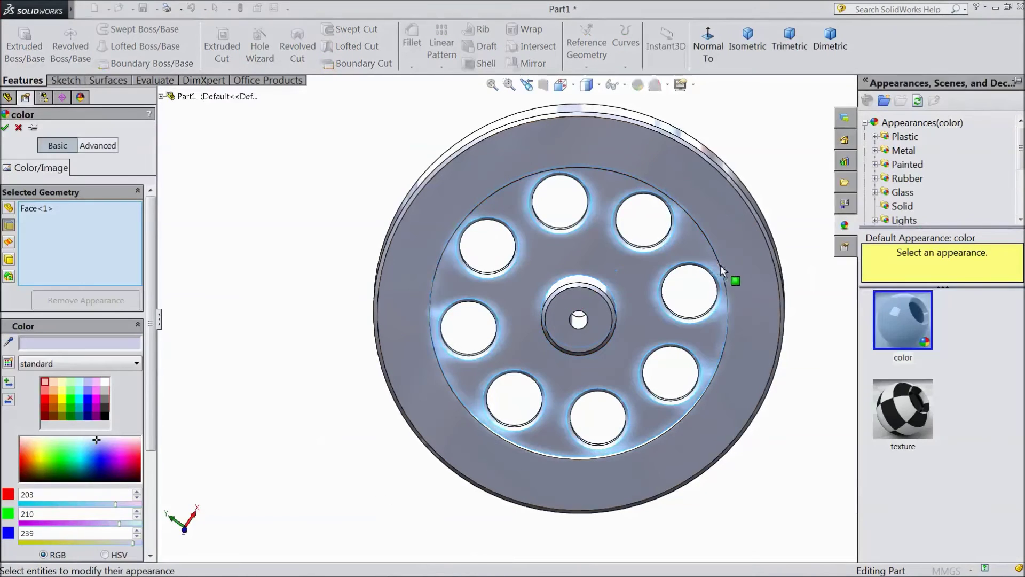
{"action": "left_click", "coordinate": [902, 206]}
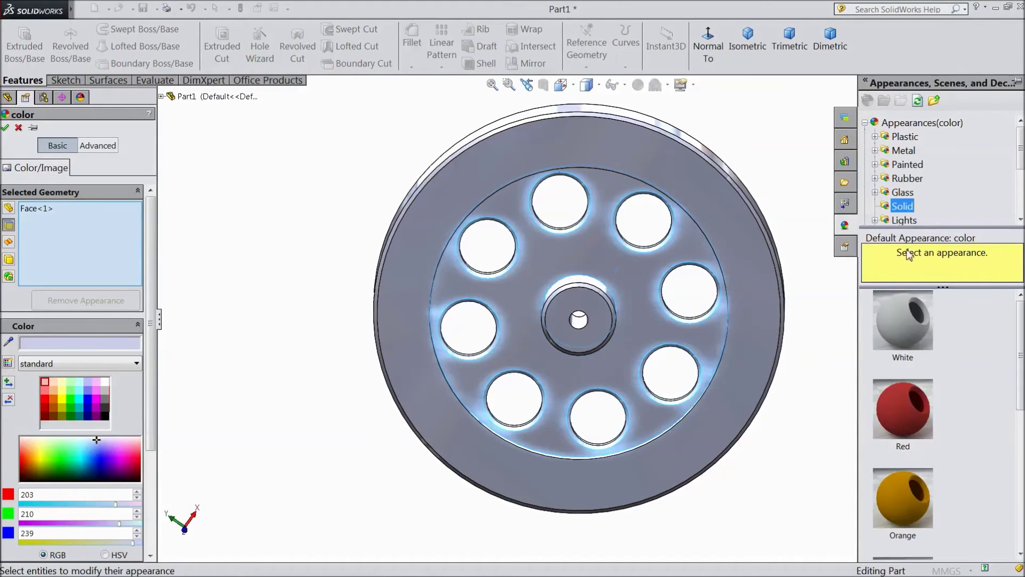
{"action": "left_click", "coordinate": [909, 412]}
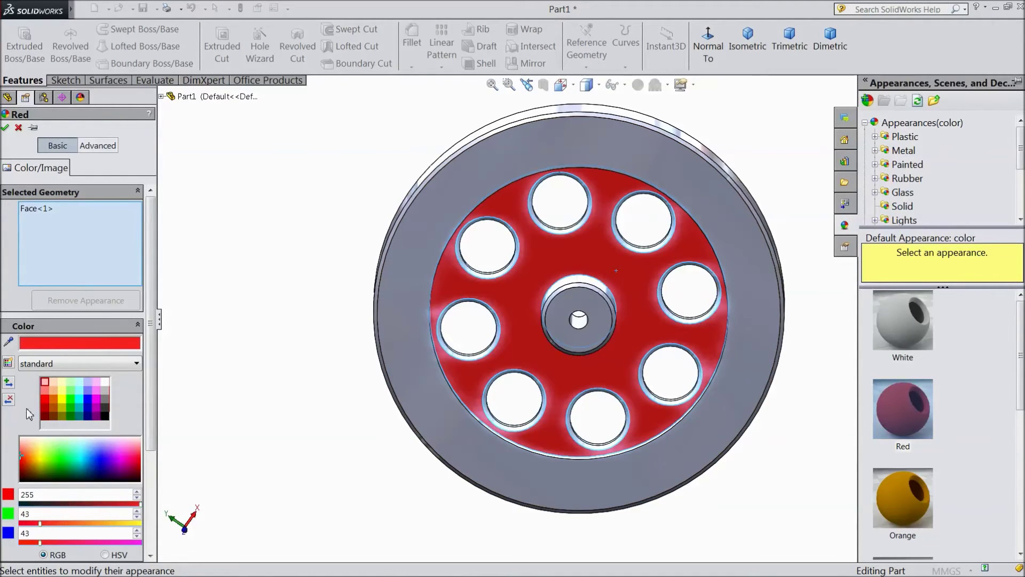
Step: Change the appearance colour to the basic pure red, RGB 255, 0, 0
{"action": "scroll", "coordinate": [638, 351], "scroll_direction": "down", "scroll_amount": 4}
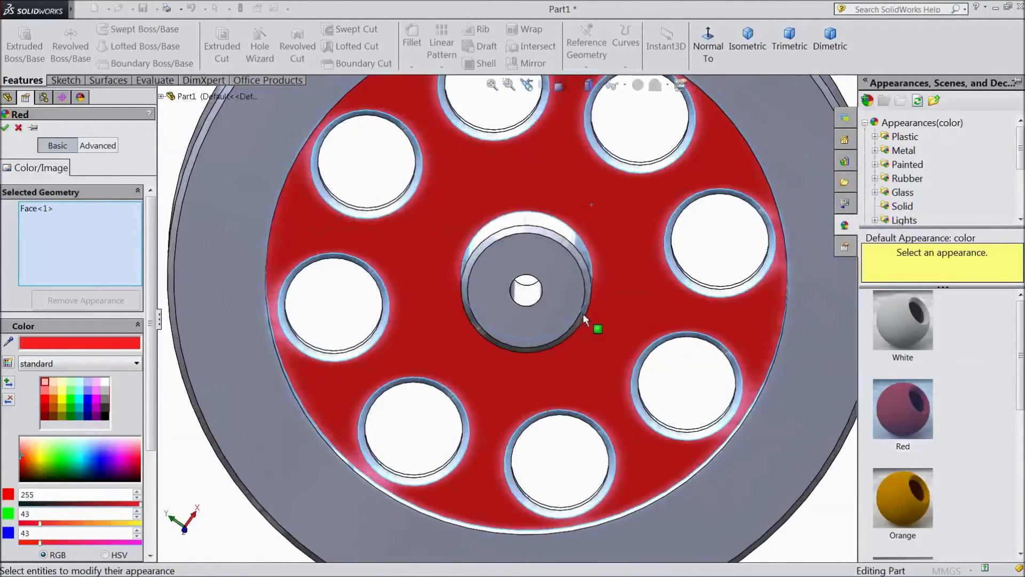
{"action": "left_click", "coordinate": [553, 266]}
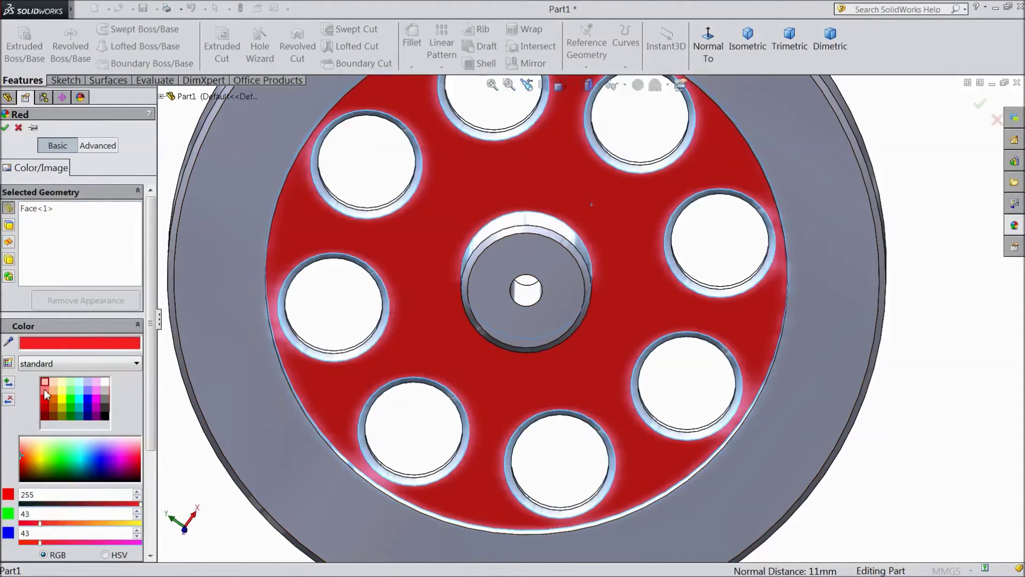
{"action": "left_click", "coordinate": [66, 347]}
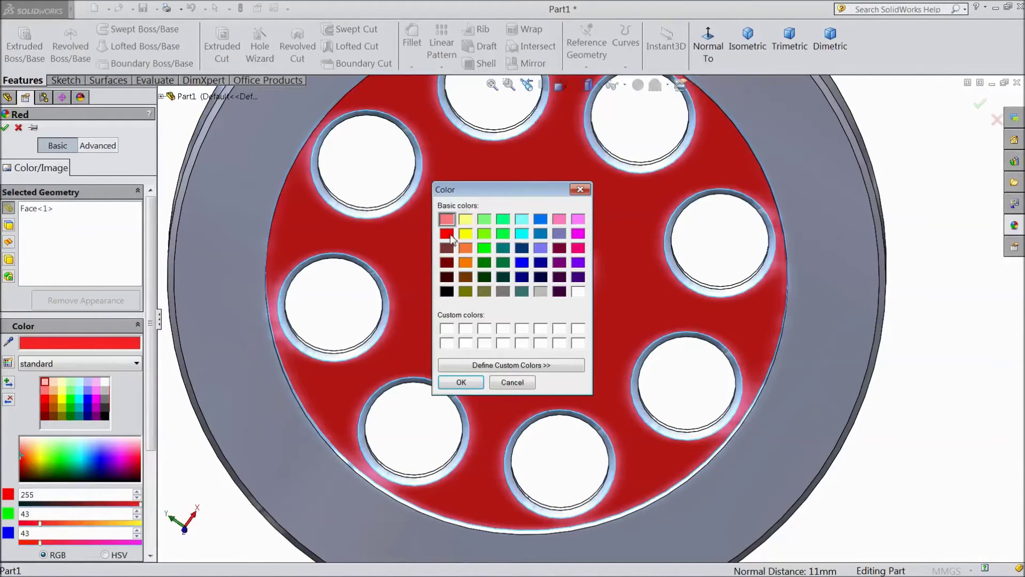
{"action": "left_click", "coordinate": [461, 383]}
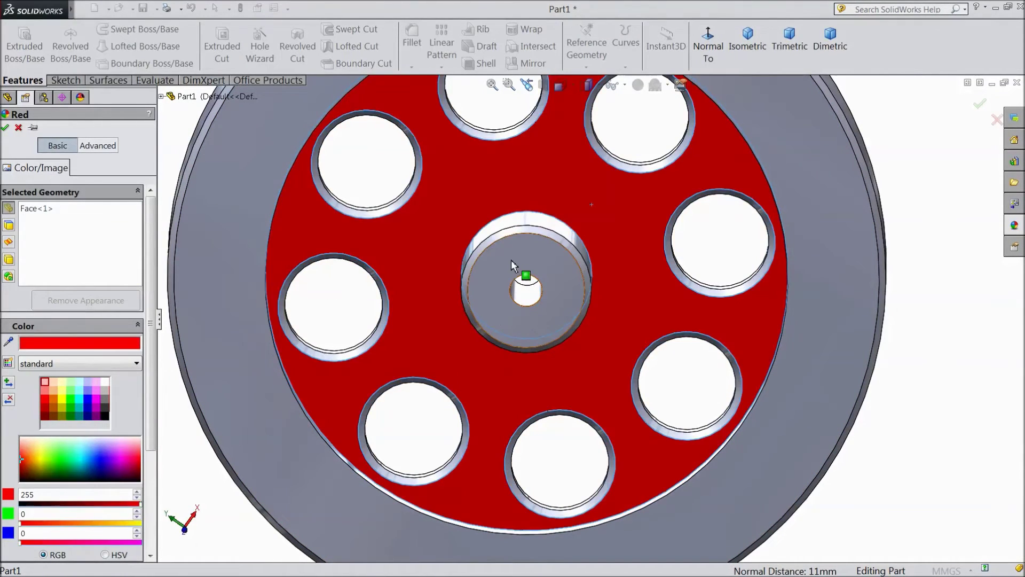
Step: Add the boss's end face, its chamfer and its cylindrical side to the red appearance selection
{"action": "left_click", "coordinate": [61, 251]}
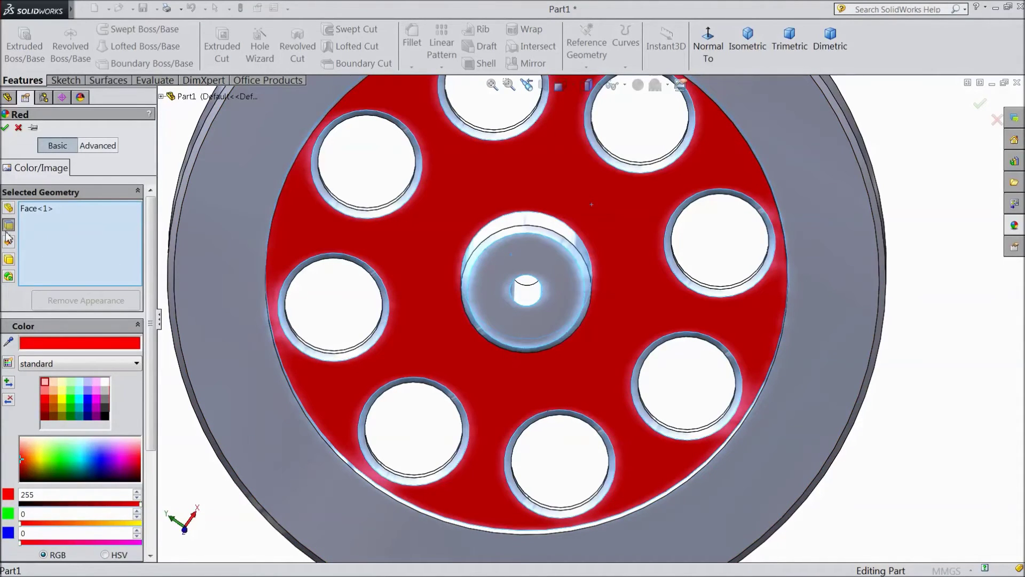
{"action": "left_click", "coordinate": [510, 272]}
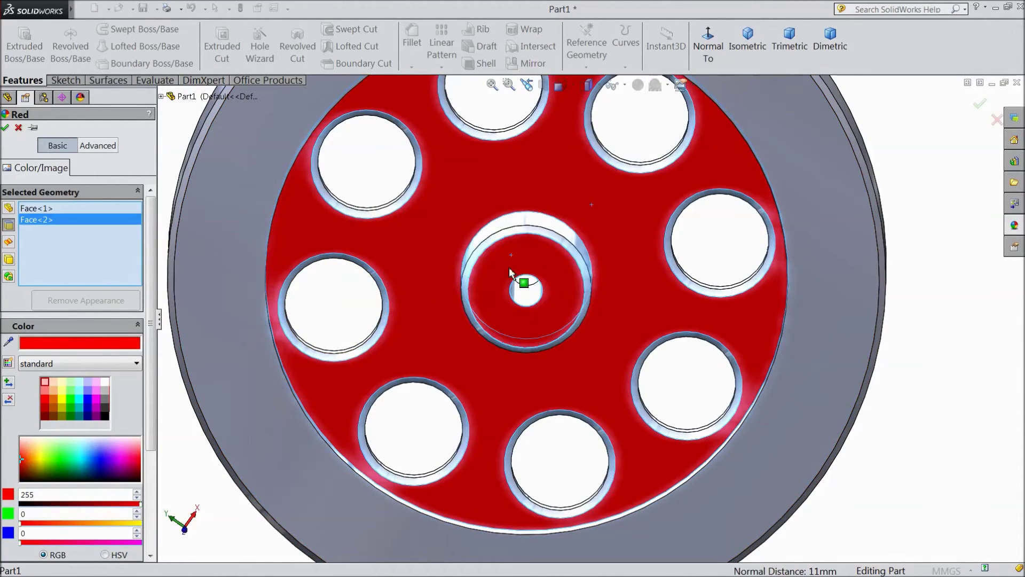
{"action": "left_click", "coordinate": [496, 232]}
{"action": "left_click", "coordinate": [497, 231]}
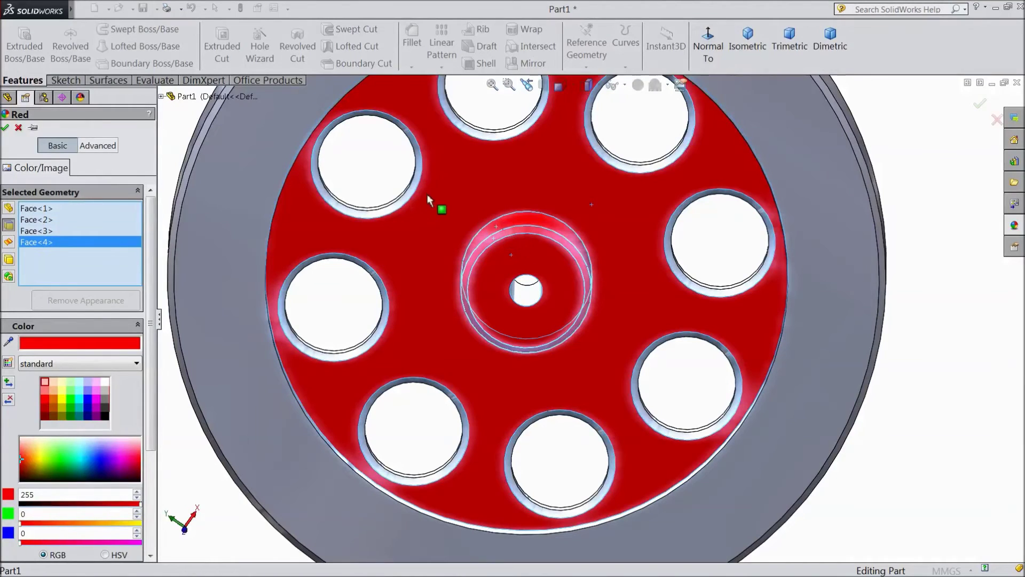
Step: Add the chamfer faces of all eight 15 mm holes on the boss side to the red selection
{"action": "left_click", "coordinate": [397, 205]}
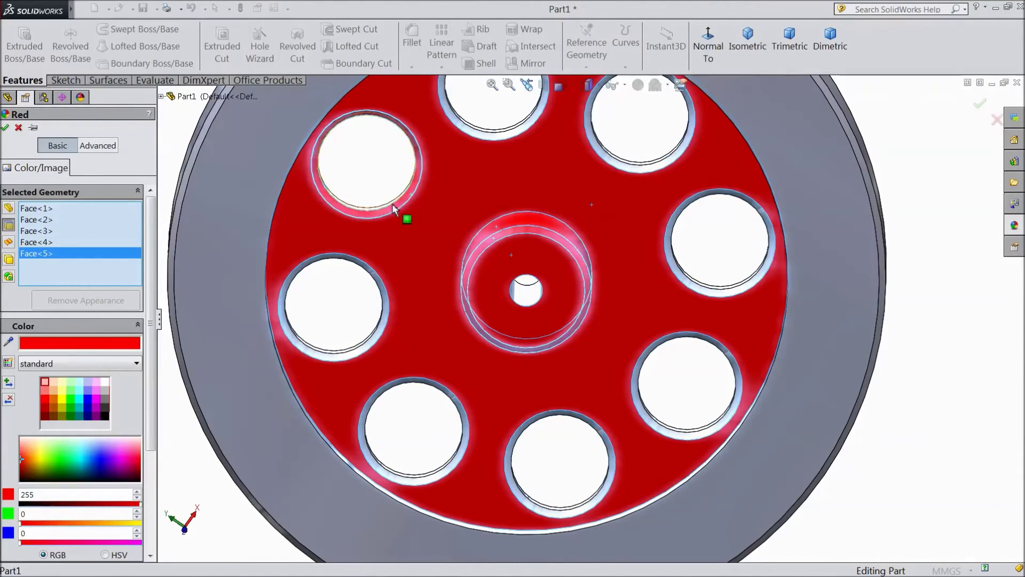
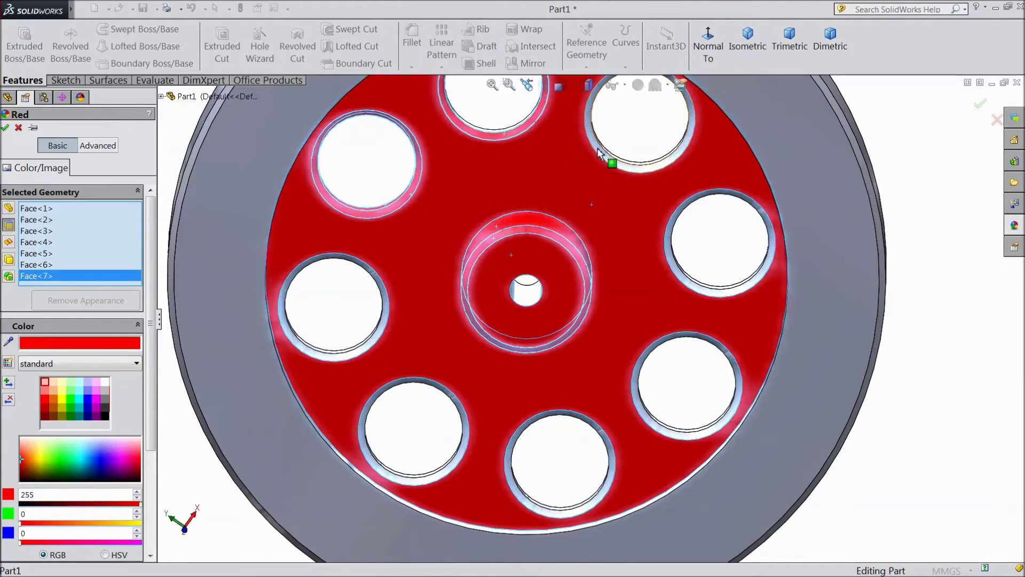
{"action": "left_click", "coordinate": [670, 241]}
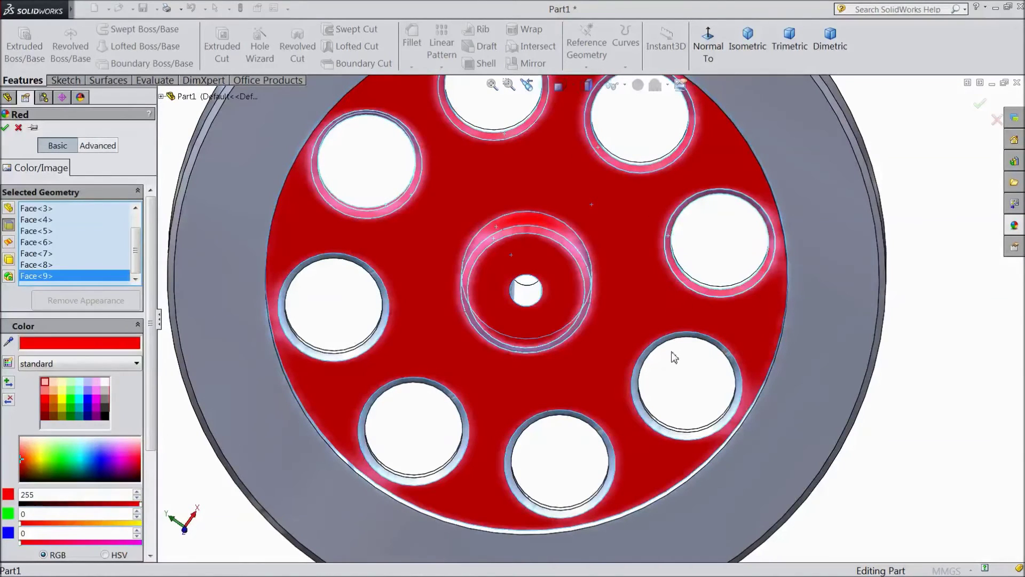
{"action": "left_click", "coordinate": [648, 366]}
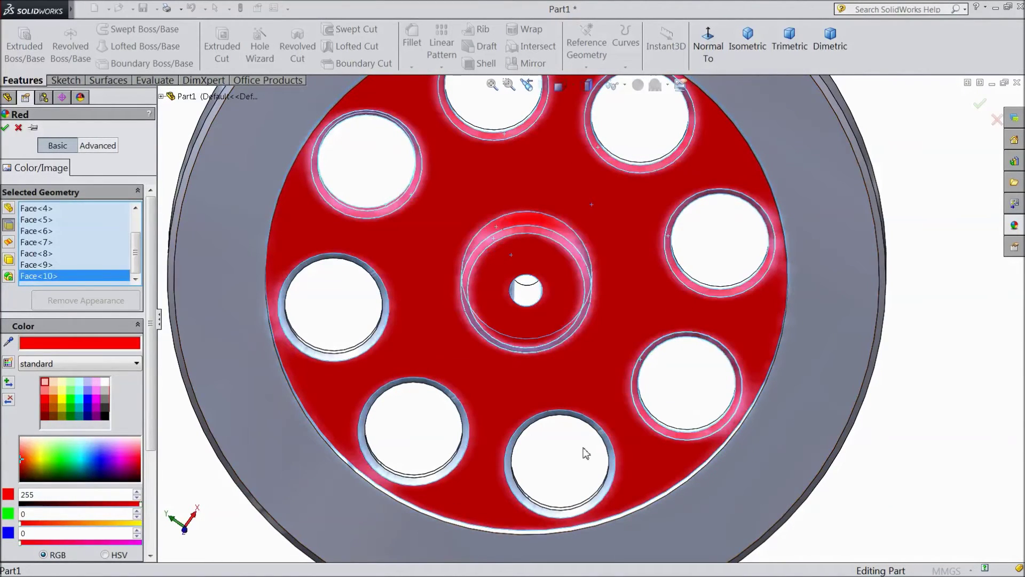
{"action": "left_click", "coordinate": [594, 504]}
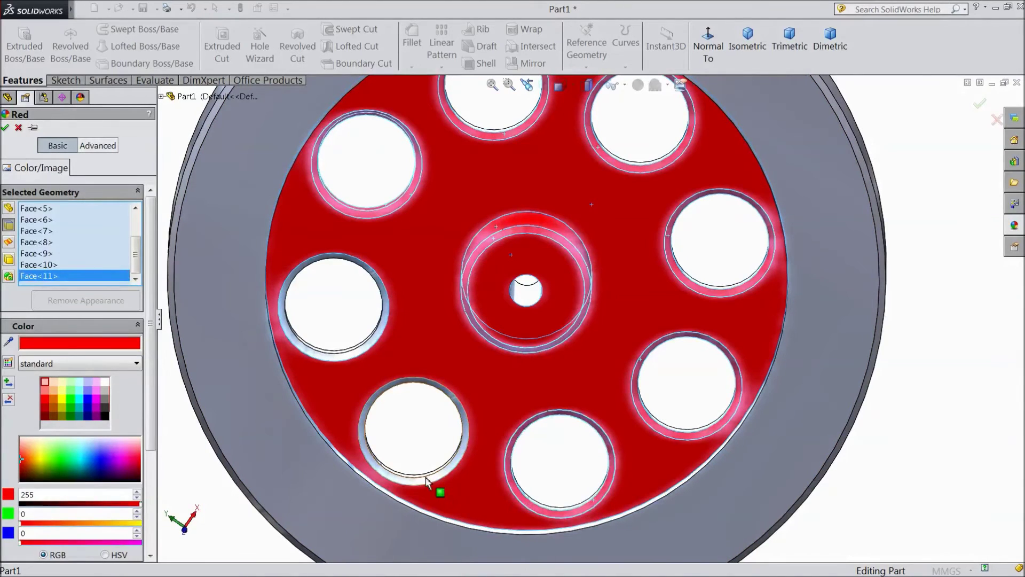
{"action": "left_click", "coordinate": [430, 483]}
{"action": "left_click", "coordinate": [338, 364]}
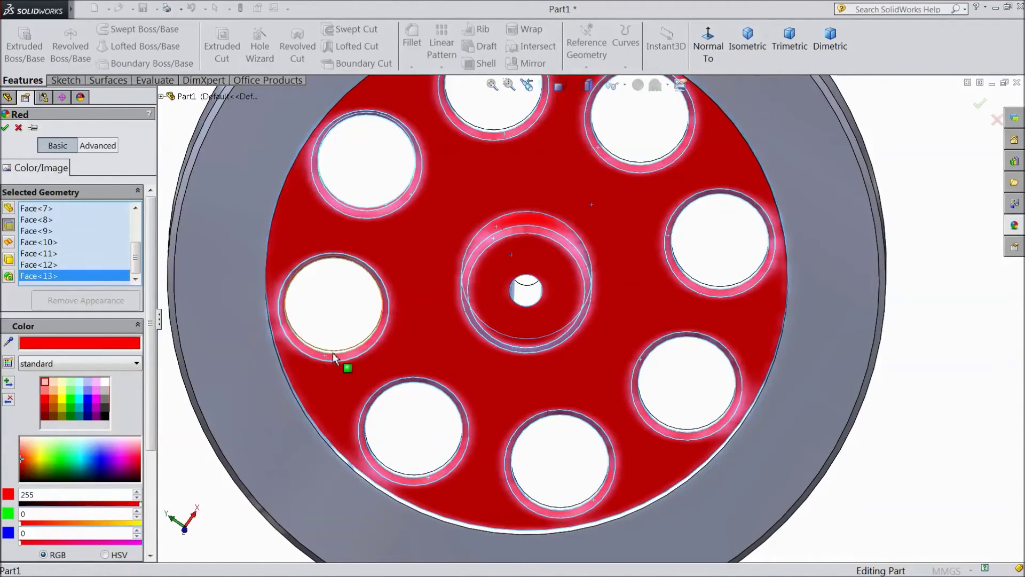
Step: Add the recessed face on the side opposite the boss to the red selection
{"action": "scroll", "coordinate": [340, 357], "scroll_direction": "up", "scroll_amount": 5}
{"action": "middle_click_drag", "start_coordinate": [268, 335], "coordinate": [471, 390]}
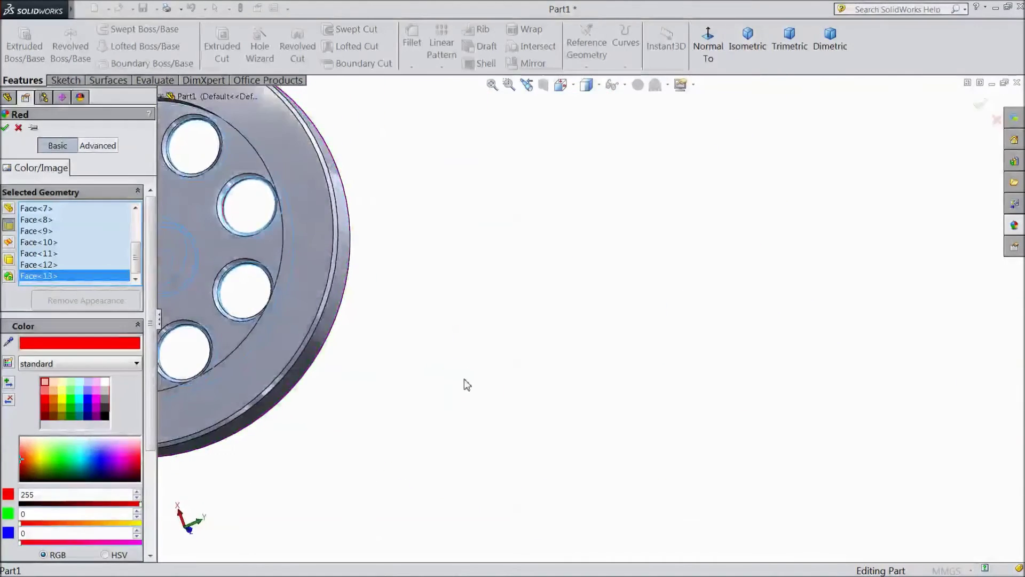
{"action": "scroll", "coordinate": [291, 251], "scroll_direction": "up", "scroll_amount": 4}
{"action": "scroll", "coordinate": [276, 276], "scroll_direction": "down", "scroll_amount": 5}
{"action": "scroll", "coordinate": [277, 277], "scroll_direction": "up", "scroll_amount": 4}
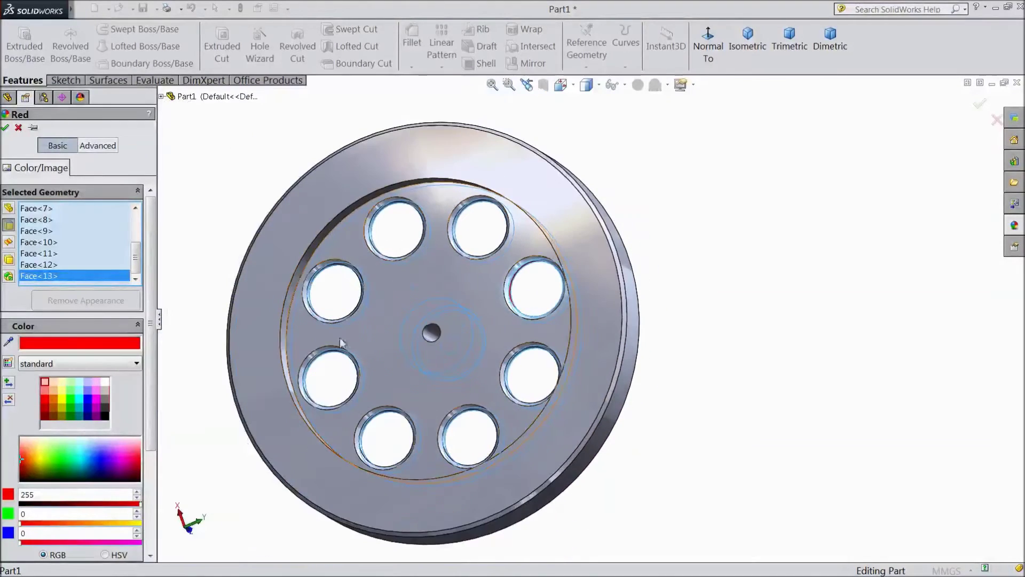
{"action": "left_click", "coordinate": [384, 313]}
Step: Add the chamfer and inner wall faces of four adjacent 15 mm holes on the side opposite the boss
{"action": "scroll", "coordinate": [395, 323], "scroll_direction": "down", "scroll_amount": 4}
{"action": "left_click", "coordinate": [275, 267]}
{"action": "left_click", "coordinate": [378, 165]}
{"action": "left_click", "coordinate": [378, 153]}
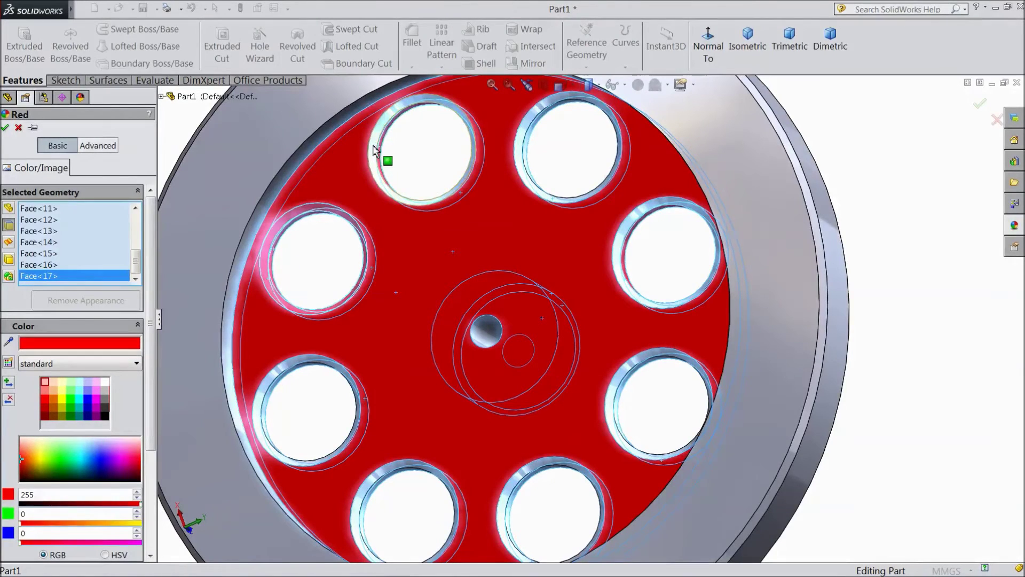
{"action": "left_click", "coordinate": [375, 151]}
{"action": "left_click", "coordinate": [519, 153]}
{"action": "left_click", "coordinate": [526, 146]}
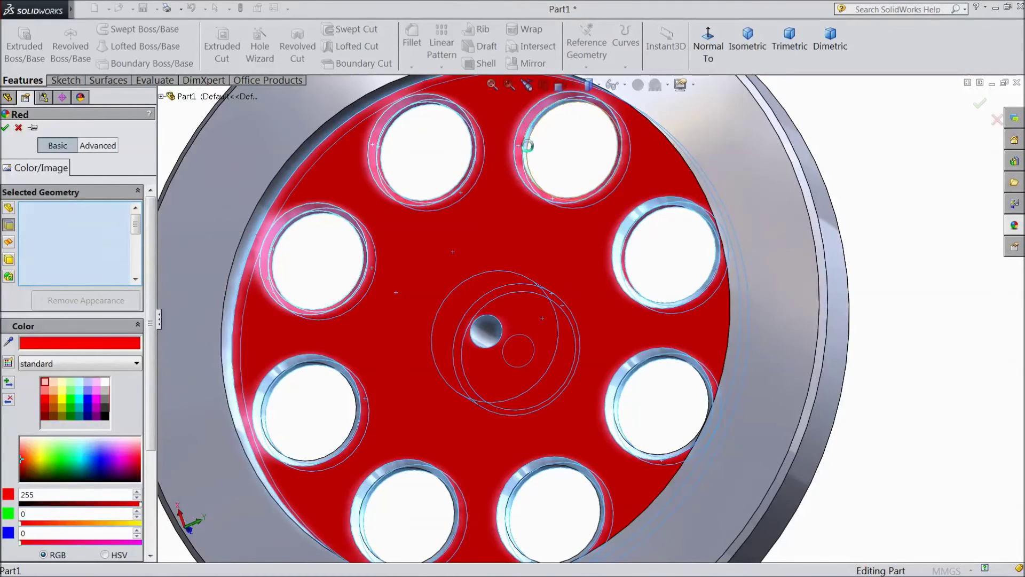
{"action": "left_click", "coordinate": [617, 251]}
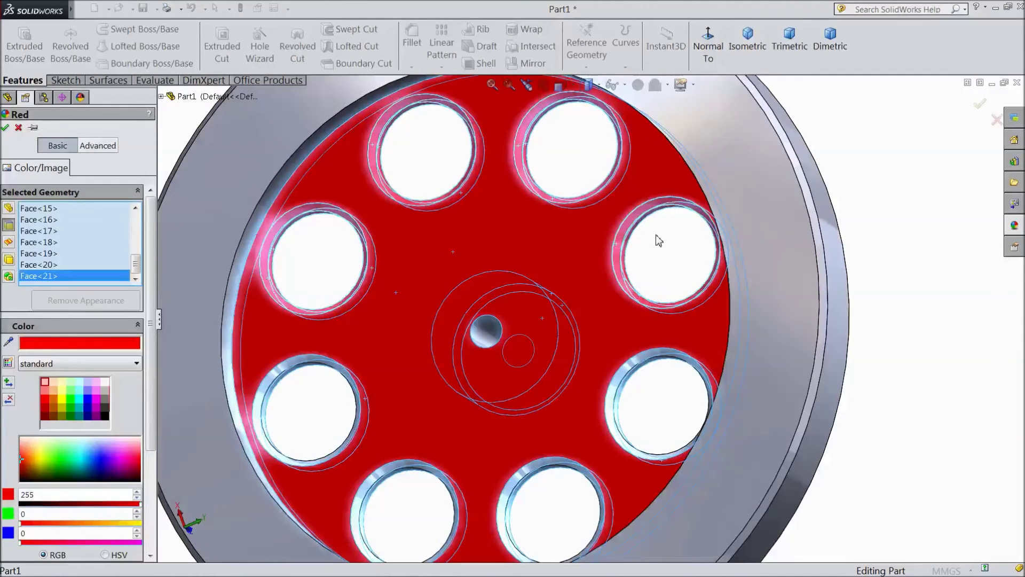
Step: Add the chamfer and inner wall faces of the remaining four holes and apply the red appearance to all selected faces
{"action": "left_click", "coordinate": [618, 419]}
{"action": "left_click", "coordinate": [618, 419]}
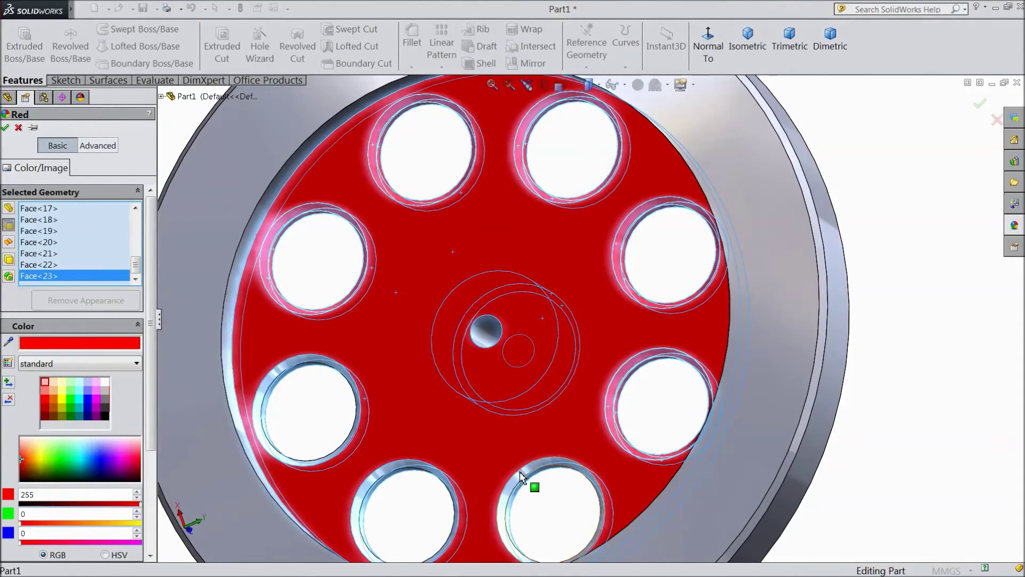
{"action": "left_click", "coordinate": [519, 483]}
{"action": "left_click", "coordinate": [494, 500]}
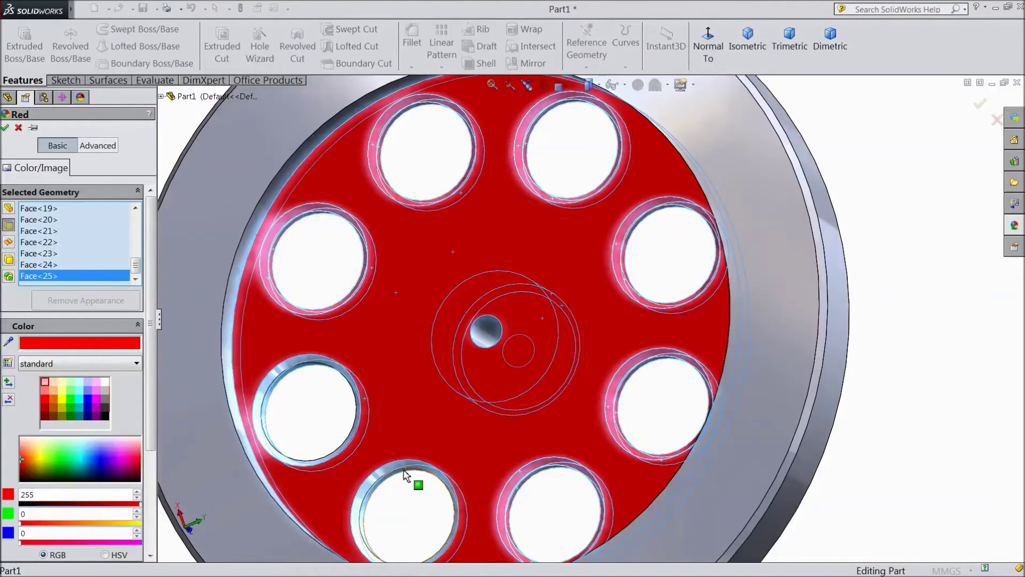
{"action": "left_click", "coordinate": [388, 483]}
{"action": "left_click", "coordinate": [368, 477]}
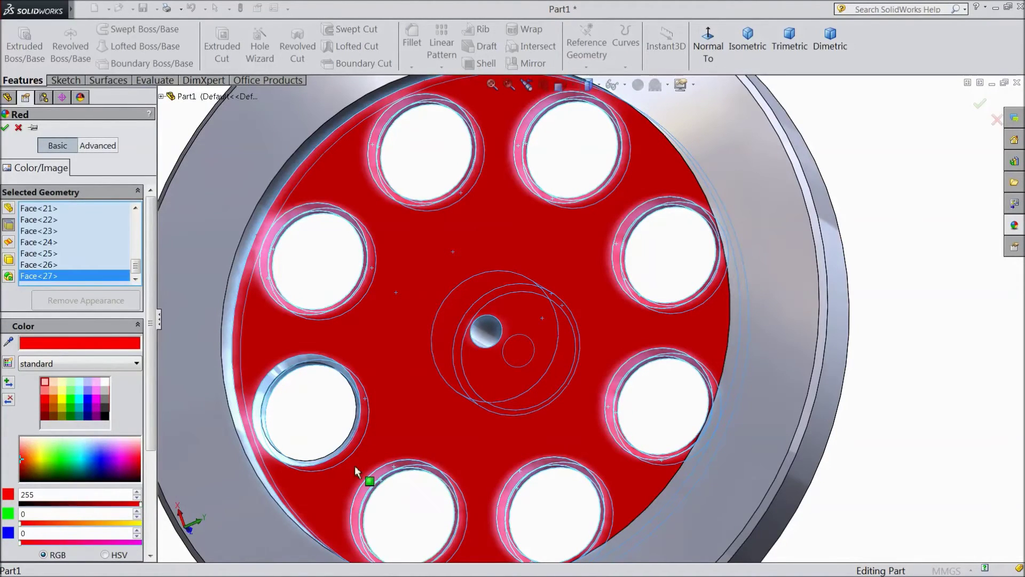
{"action": "left_click", "coordinate": [332, 458]}
{"action": "left_click", "coordinate": [270, 401]}
{"action": "key", "text": "f"}
{"action": "middle_click_drag", "start_coordinate": [801, 320], "coordinate": [572, 343]}
{"action": "key", "text": "f"}
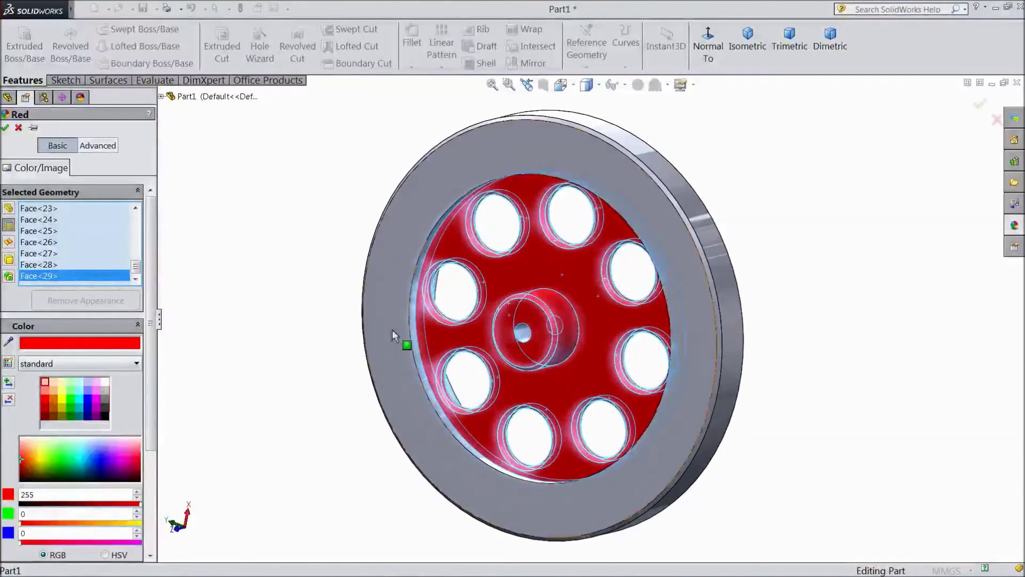
{"action": "left_click", "coordinate": [6, 128]}
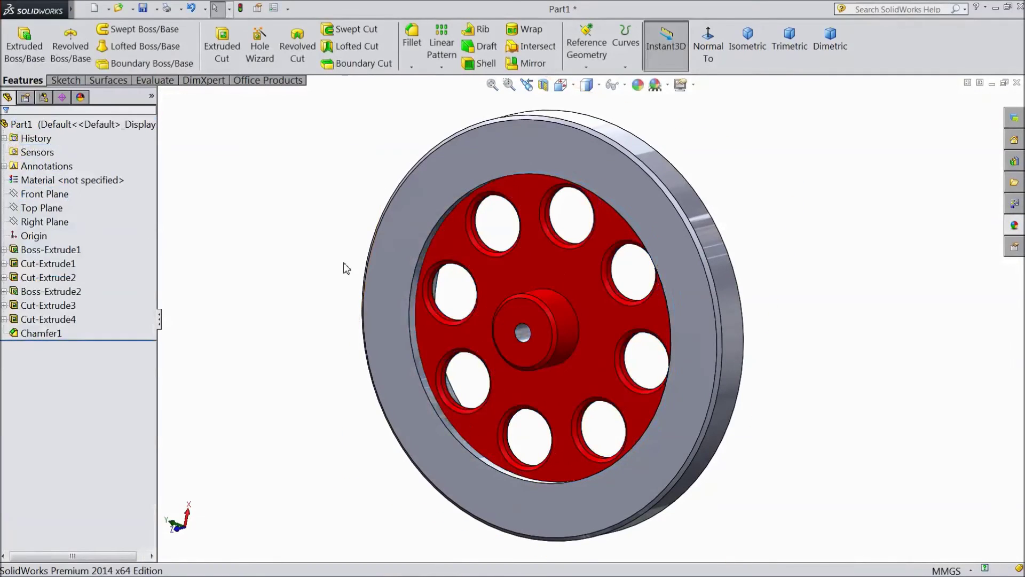
Step: Apply the solid Blue appearance to the boss-side flat rim face and set its colour to RGB 0, 128, 255
{"action": "middle_click_drag", "start_coordinate": [929, 350], "coordinate": [751, 314]}
{"action": "left_click", "coordinate": [697, 304]}
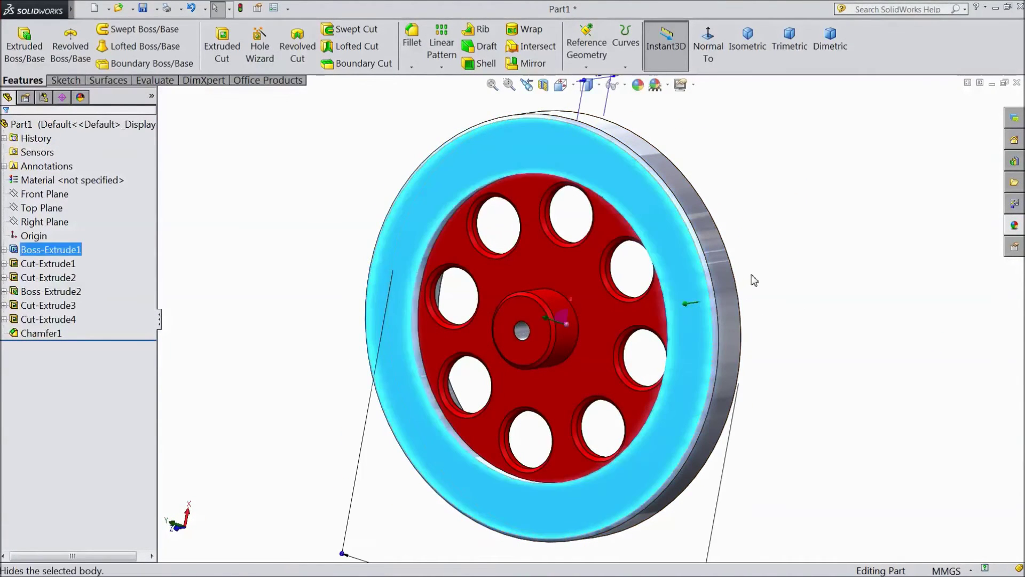
{"action": "left_click", "coordinate": [788, 263]}
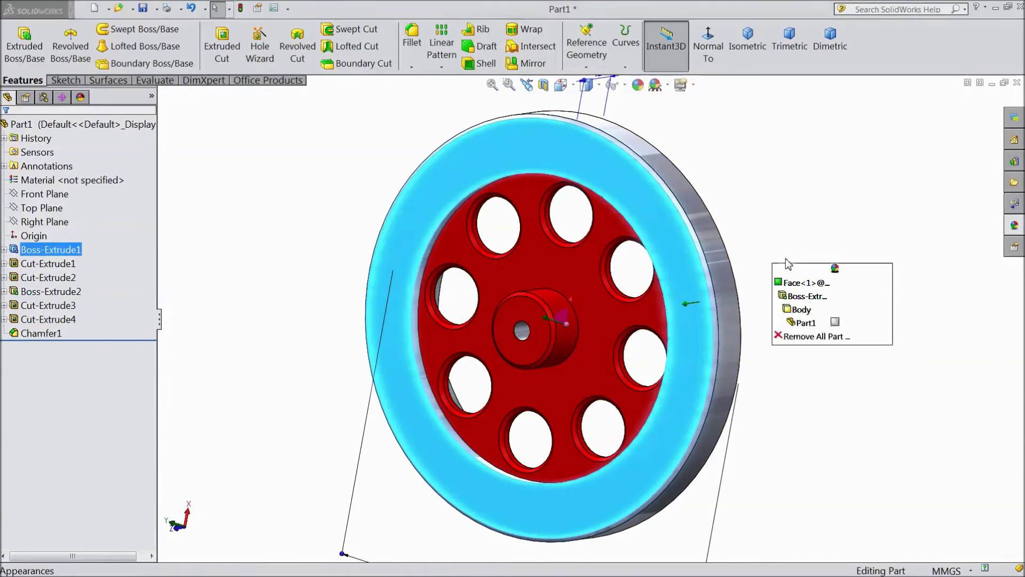
{"action": "left_click", "coordinate": [801, 284]}
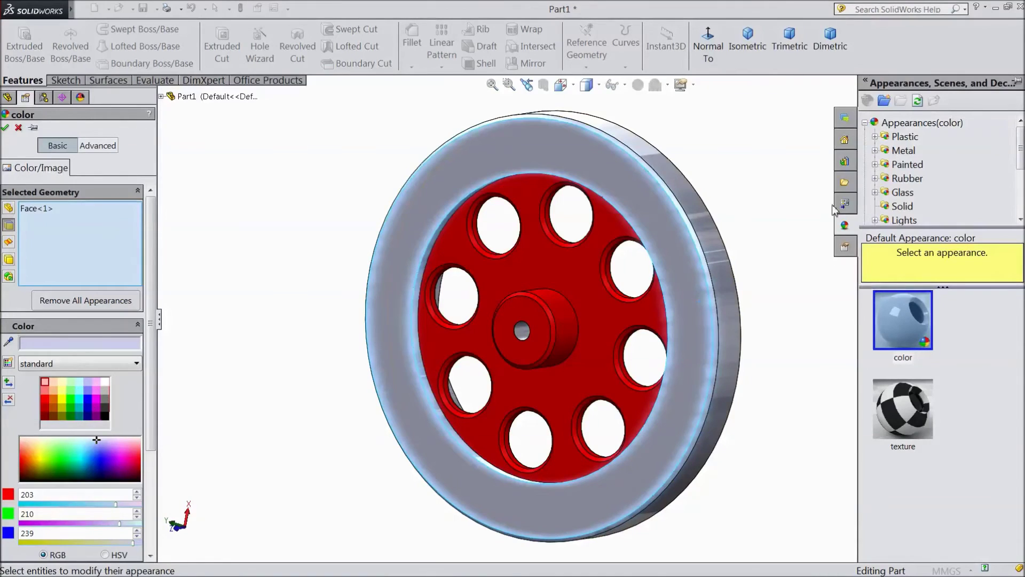
{"action": "left_click", "coordinate": [903, 206]}
{"action": "scroll", "coordinate": [955, 405], "scroll_direction": "down", "scroll_amount": 5}
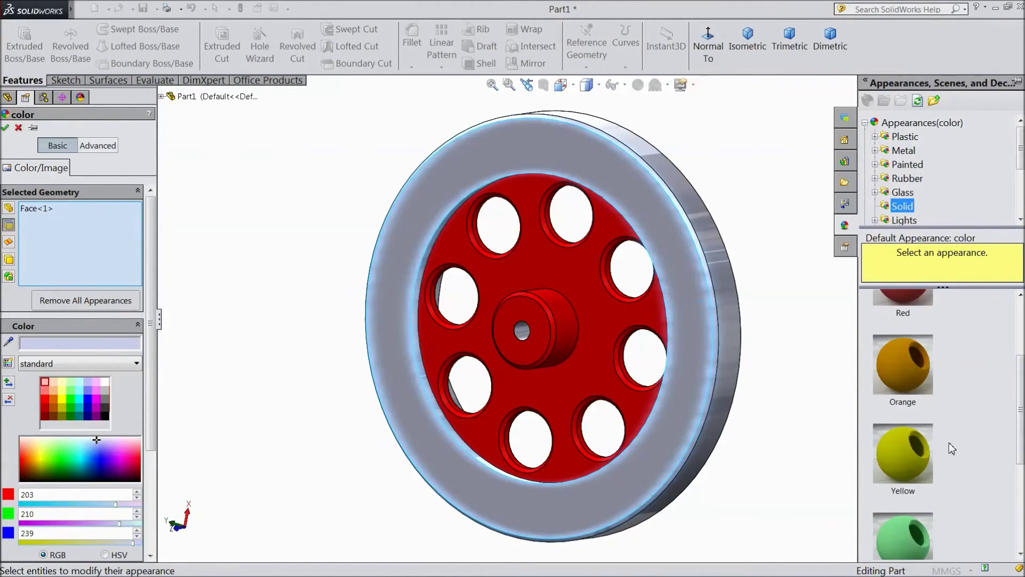
{"action": "left_click", "coordinate": [907, 438]}
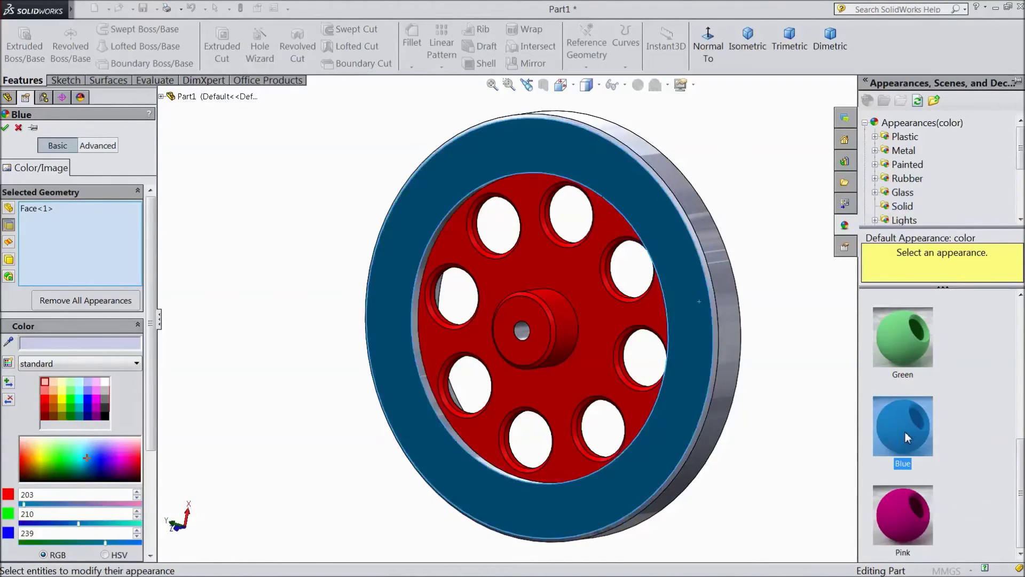
{"action": "double_click", "coordinate": [91, 344]}
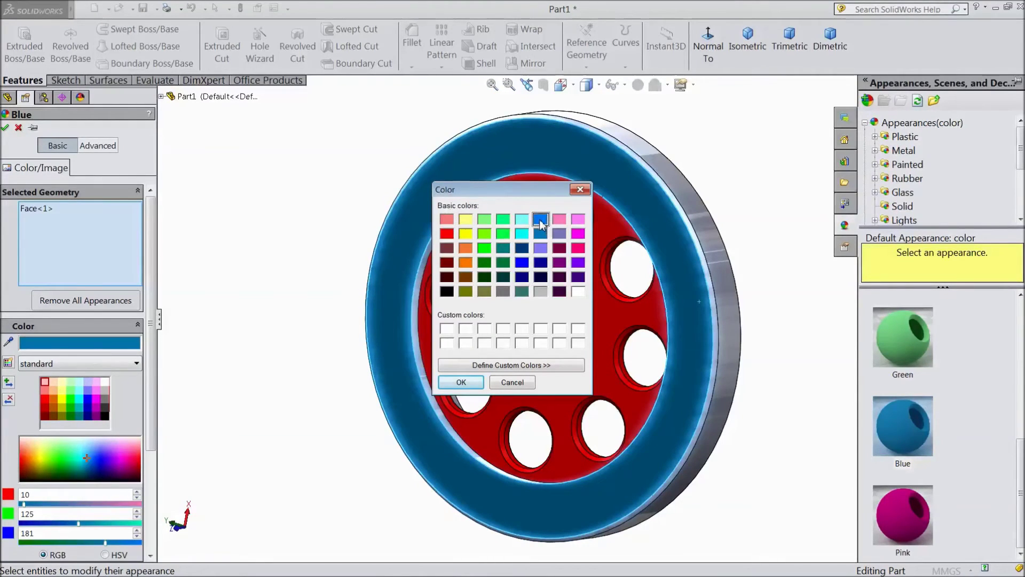
{"action": "left_click", "coordinate": [460, 382]}
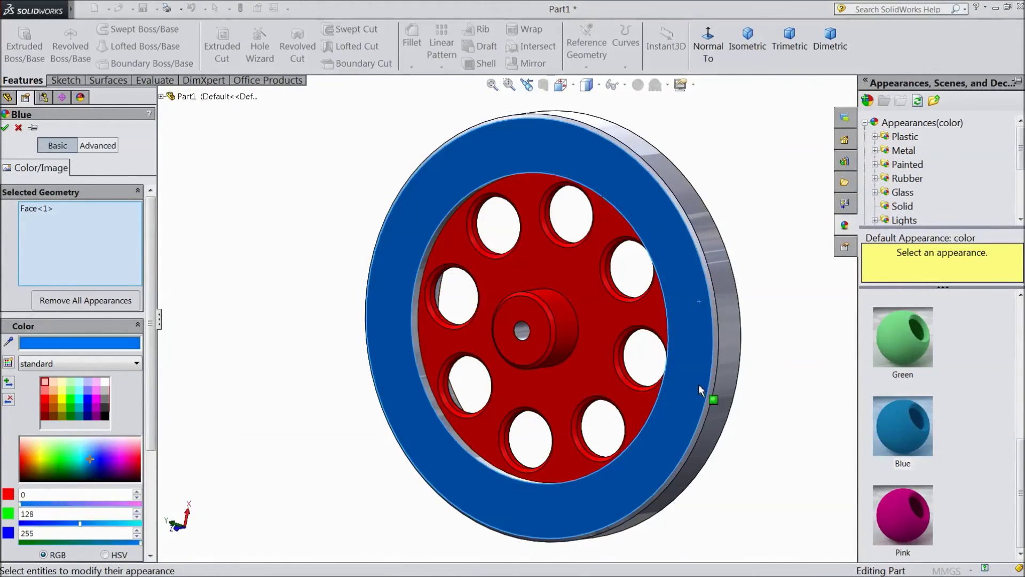
{"action": "scroll", "coordinate": [710, 361], "scroll_direction": "down", "scroll_amount": 3}
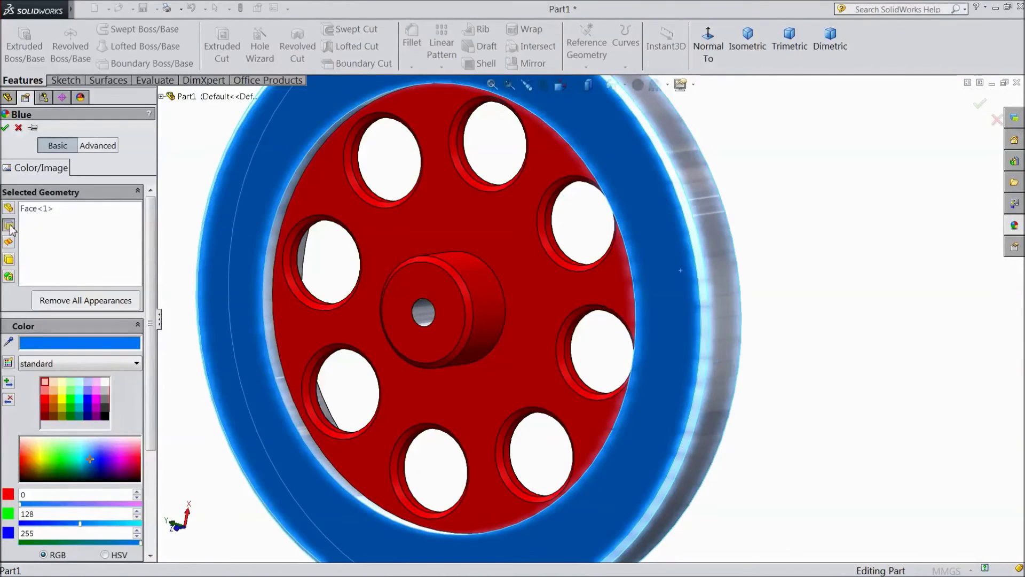
{"action": "right_click", "coordinate": [39, 212]}
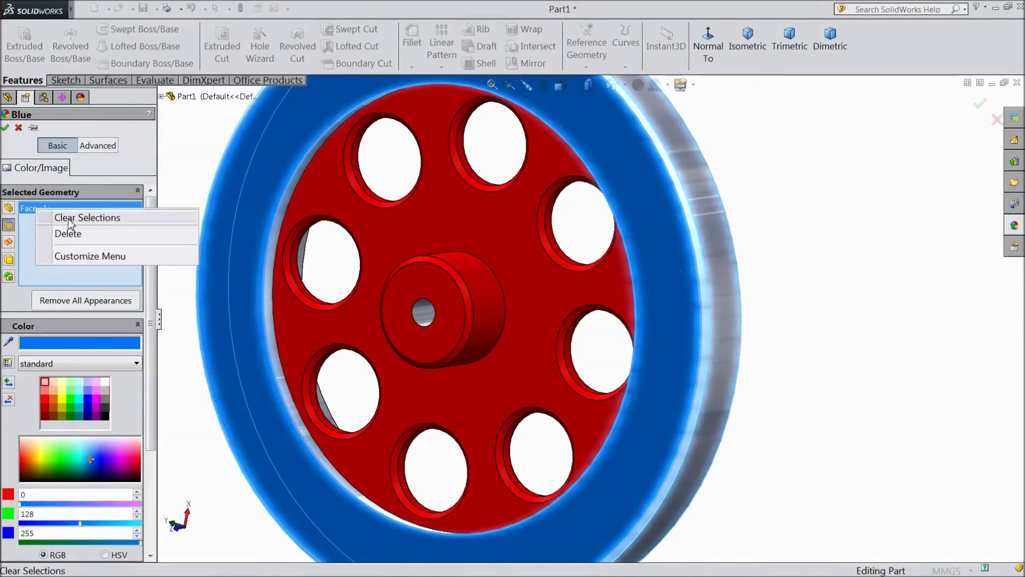
{"action": "left_click", "coordinate": [70, 219]}
{"action": "left_click", "coordinate": [8, 278]}
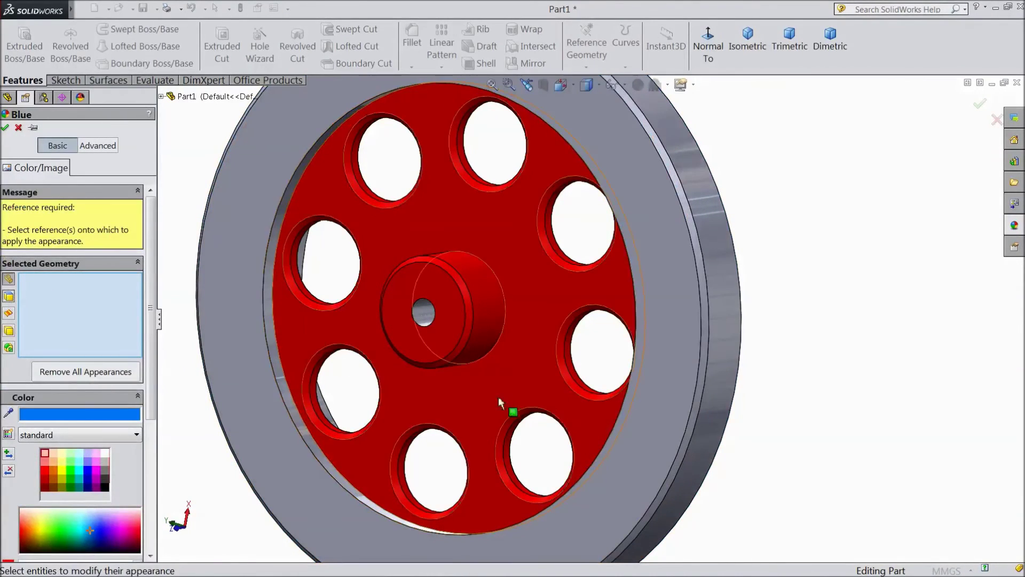
{"action": "left_click", "coordinate": [672, 398]}
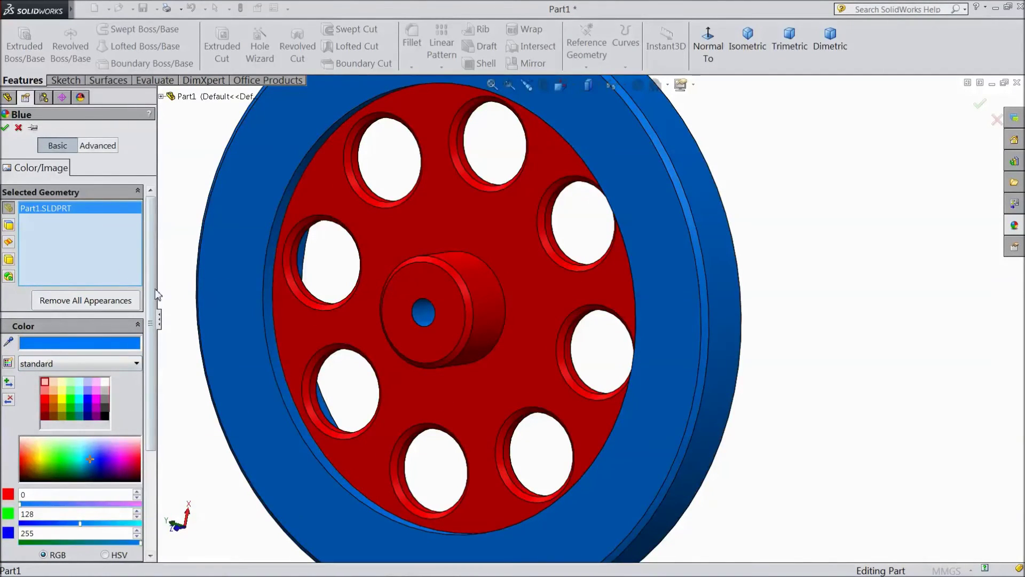
{"action": "scroll", "coordinate": [419, 355], "scroll_direction": "up", "scroll_amount": 2}
{"action": "middle_click_drag", "start_coordinate": [811, 303], "coordinate": [826, 322]}
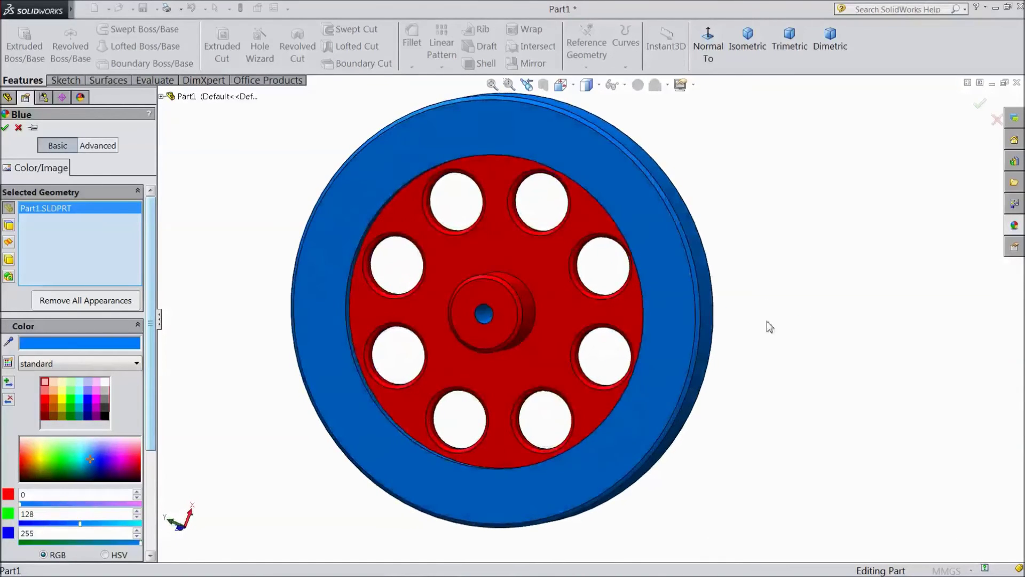
{"action": "right_click", "coordinate": [43, 210]}
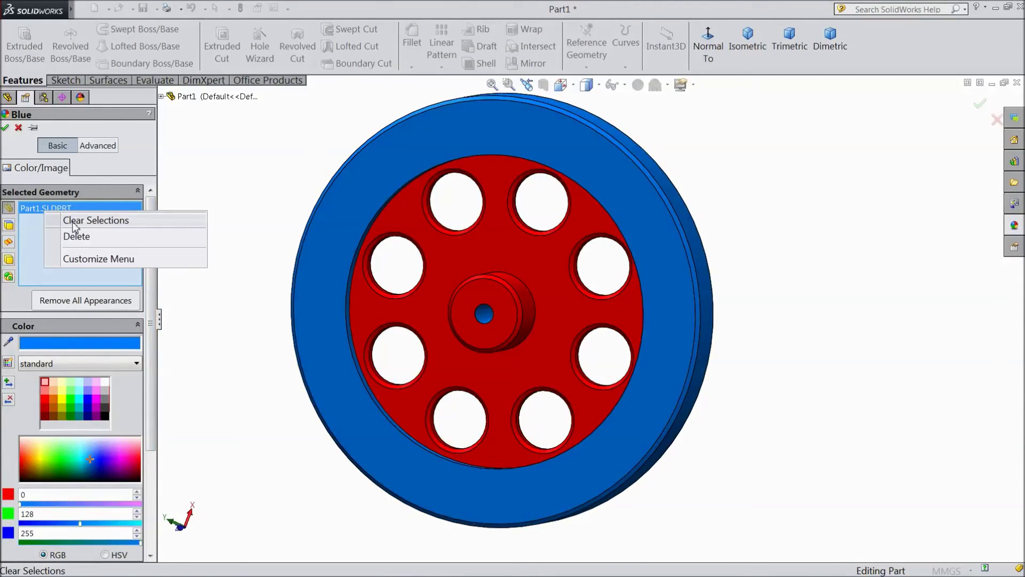
{"action": "left_click", "coordinate": [72, 223]}
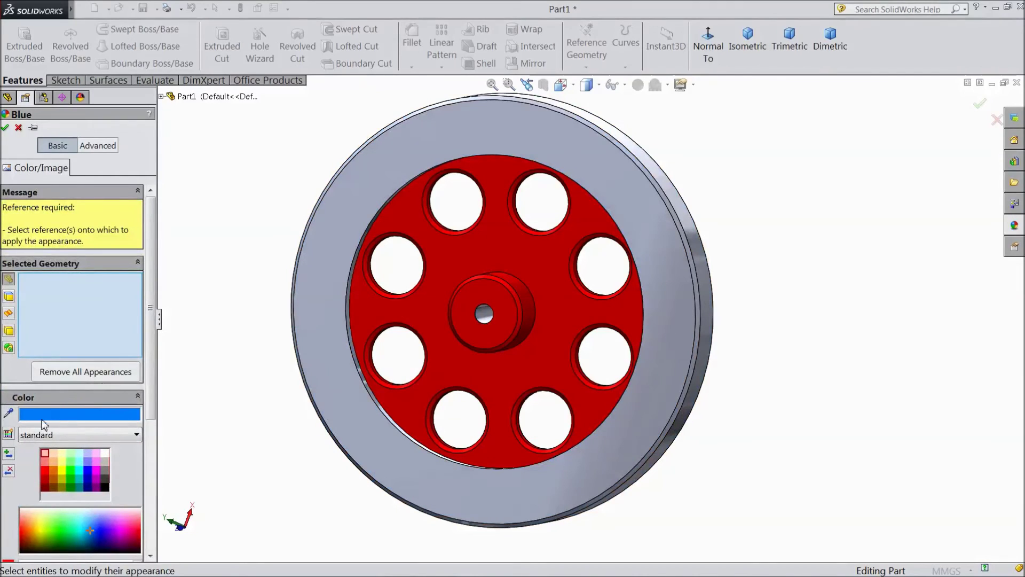
Step: Select the boss-side flat rim face, its outer chamfer and the outer cylindrical face for the blue appearance
{"action": "left_click", "coordinate": [649, 421]}
{"action": "scroll", "coordinate": [689, 360], "scroll_direction": "down", "scroll_amount": 3}
{"action": "scroll", "coordinate": [688, 360], "scroll_direction": "down", "scroll_amount": 2}
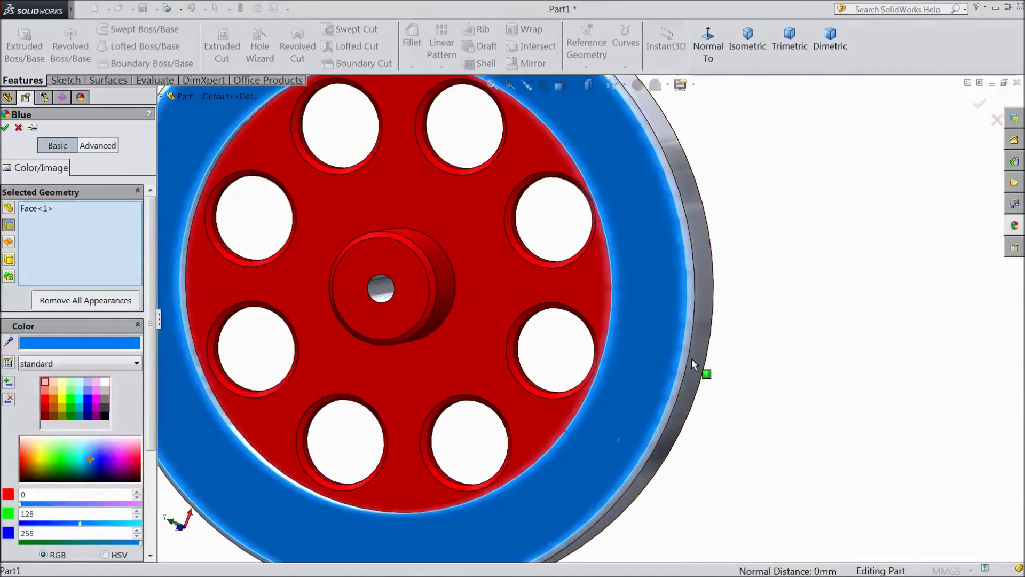
{"action": "left_click", "coordinate": [691, 358]}
{"action": "left_click", "coordinate": [688, 357]}
{"action": "scroll", "coordinate": [686, 357], "scroll_direction": "down", "scroll_amount": 2}
Step: Add the flat rim face, outer chamfer and recess wall on the side opposite the boss, and apply the blue appearance
{"action": "scroll", "coordinate": [686, 361], "scroll_direction": "up", "scroll_amount": 3}
{"action": "mouse_move", "coordinate": [771, 370]}
{"action": "middle_mouse_down"}
{"action": "mouse_move", "coordinate": [647, 398]}
{"action": "mouse_move", "coordinate": [762, 378]}
{"action": "mouse_move", "coordinate": [759, 355]}
{"action": "middle_mouse_up"}
{"action": "left_click", "coordinate": [748, 358]}
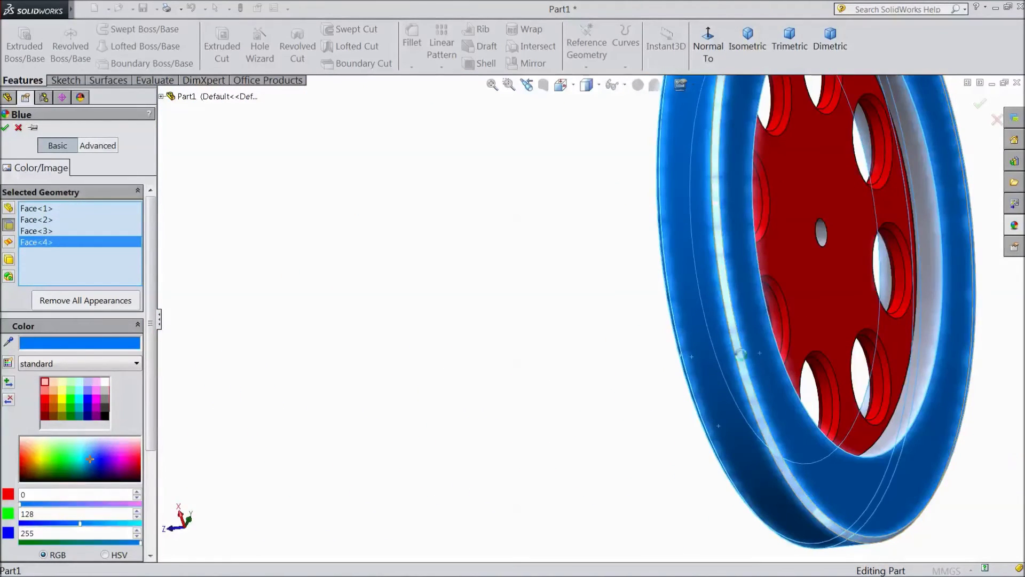
{"action": "left_click", "coordinate": [741, 354]}
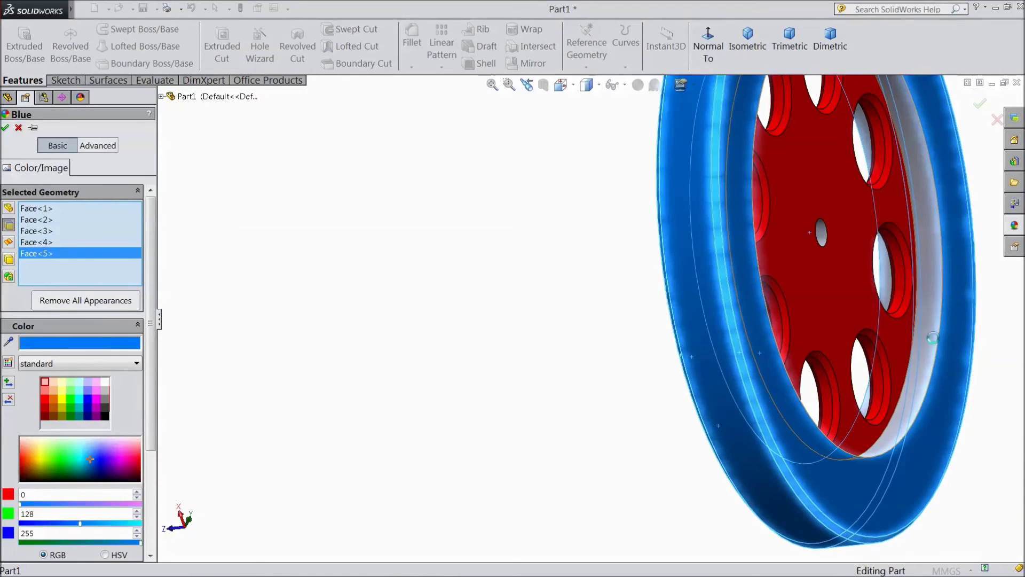
{"action": "left_click", "coordinate": [932, 337]}
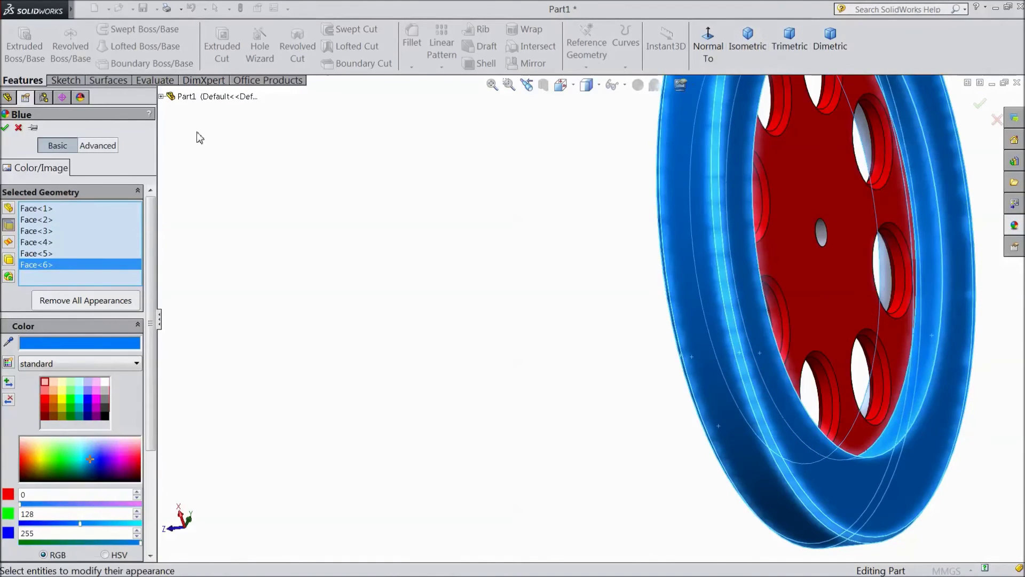
{"action": "left_click", "coordinate": [4, 128]}
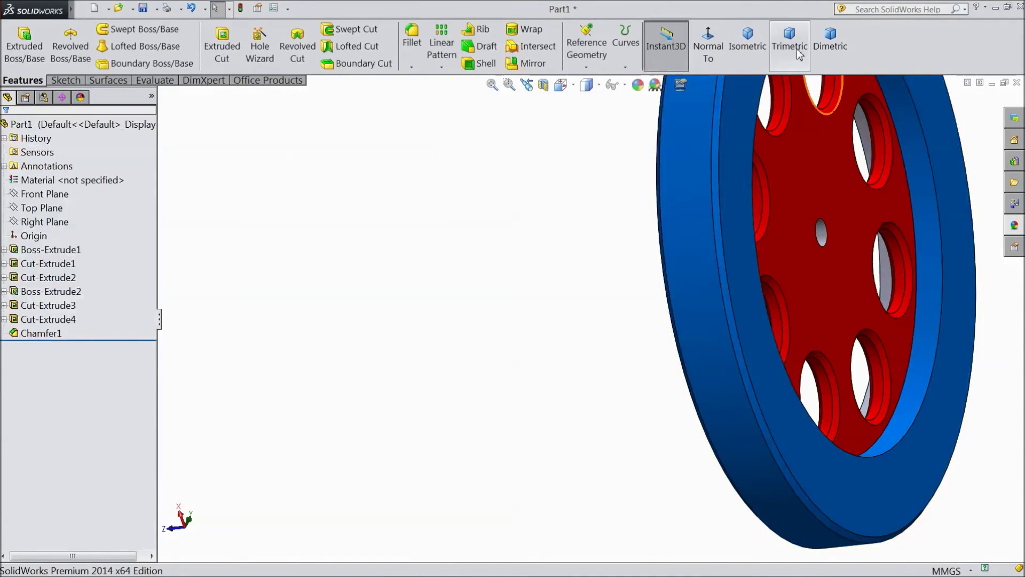
Step: Open the face appearance of the boss-side recess wall and set its colour to RGB 0, 0, 255
{"action": "left_click", "coordinate": [790, 48]}
{"action": "left_click", "coordinate": [831, 40]}
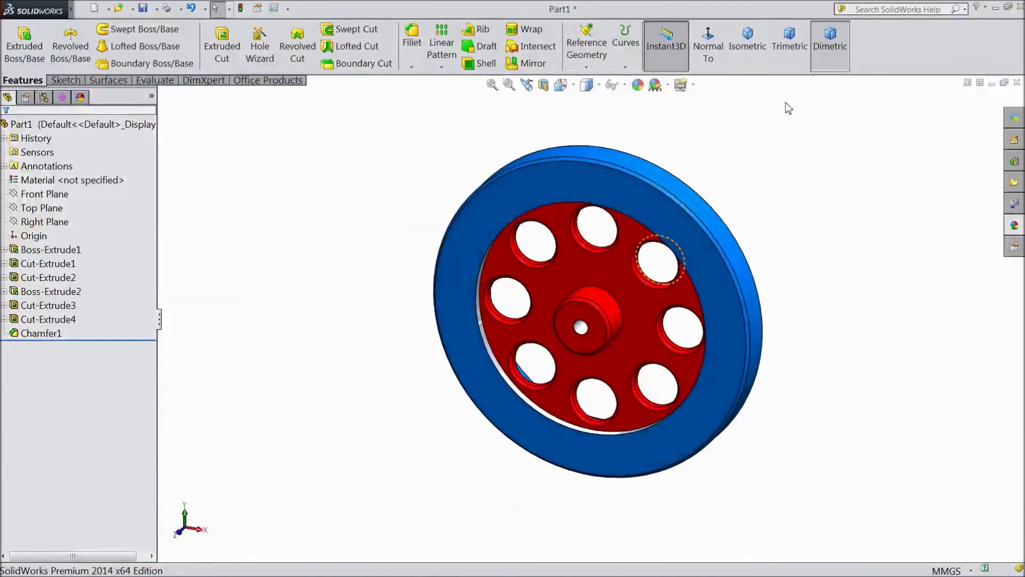
{"action": "scroll", "coordinate": [540, 448], "scroll_direction": "down", "scroll_amount": 5}
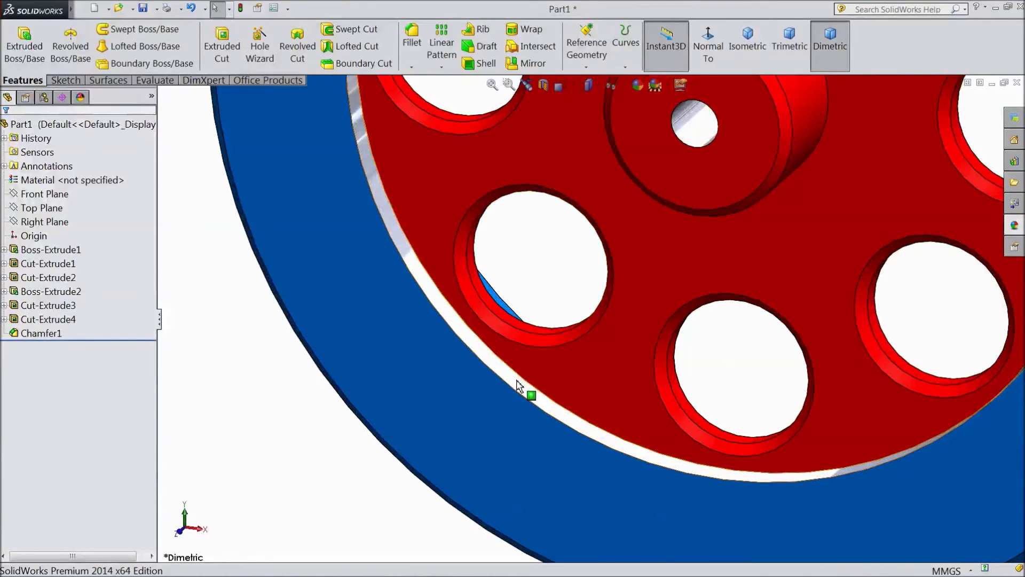
{"action": "left_click", "coordinate": [605, 332]}
{"action": "left_click", "coordinate": [611, 361]}
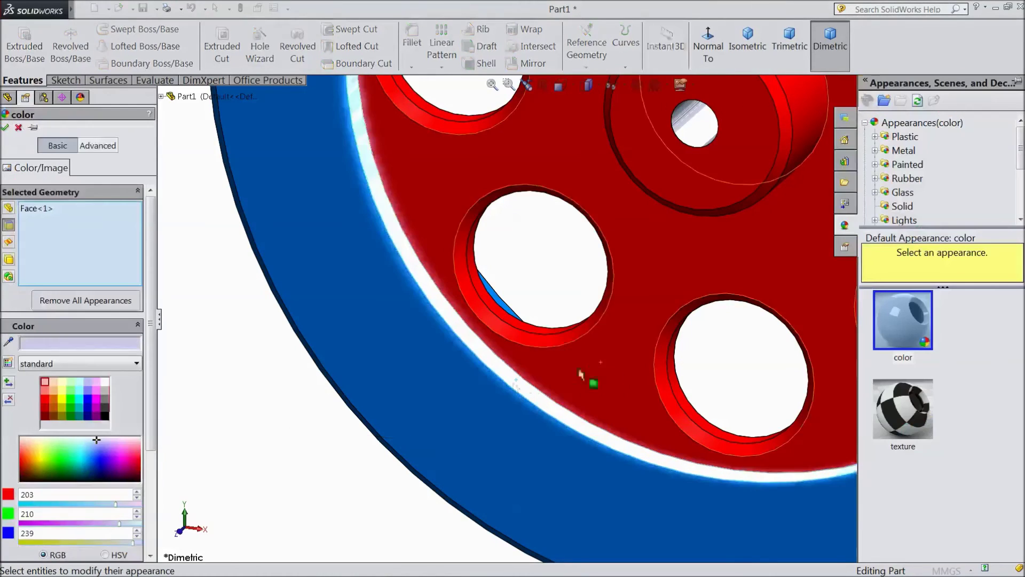
{"action": "left_click", "coordinate": [87, 398]}
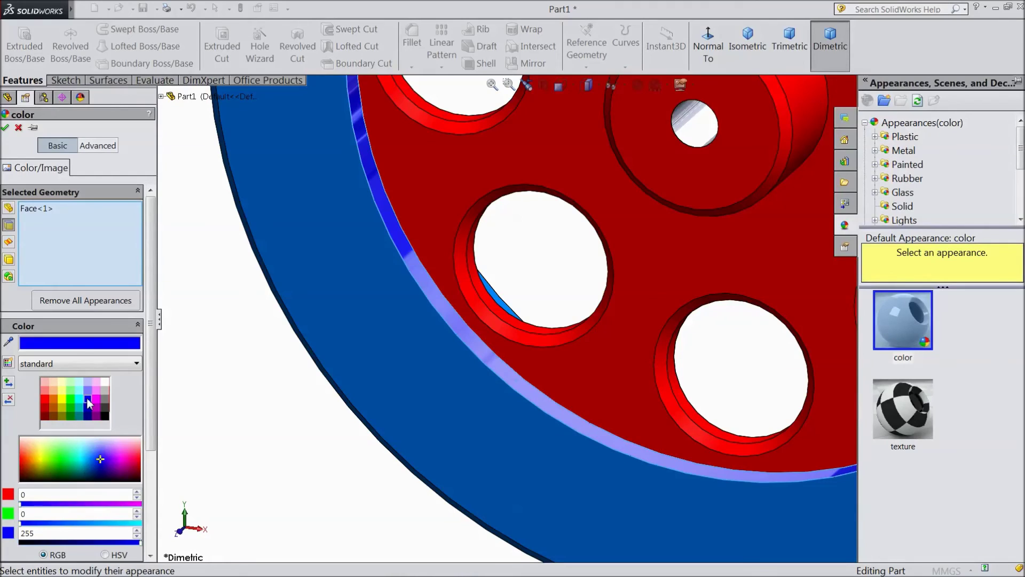
Step: Apply the solid Blue appearance to the boss-side recess wall with the colour RGB 0, 128, 255
{"action": "left_click", "coordinate": [901, 207]}
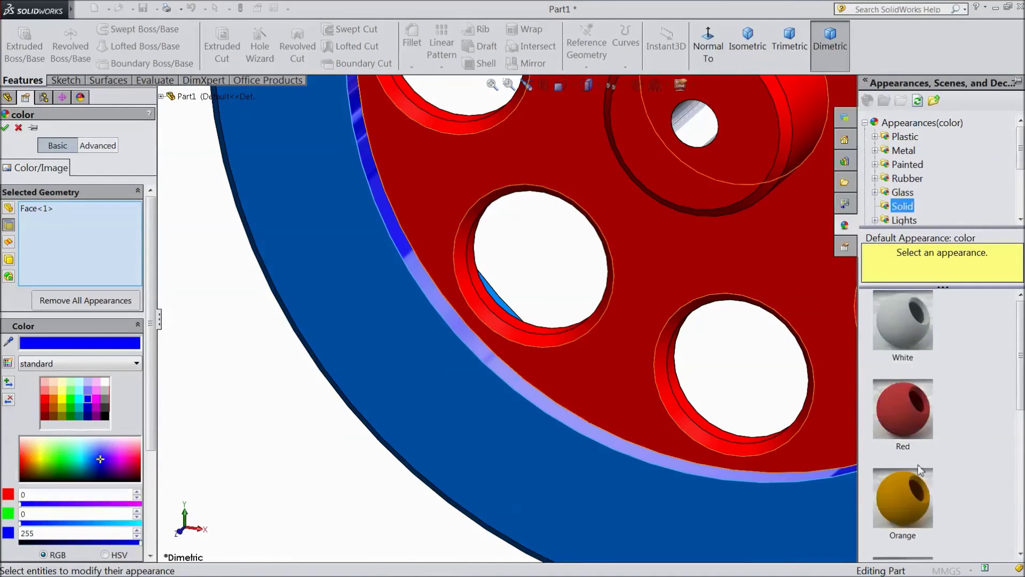
{"action": "scroll", "coordinate": [921, 462], "scroll_direction": "down", "scroll_amount": 3}
{"action": "left_click", "coordinate": [914, 444]}
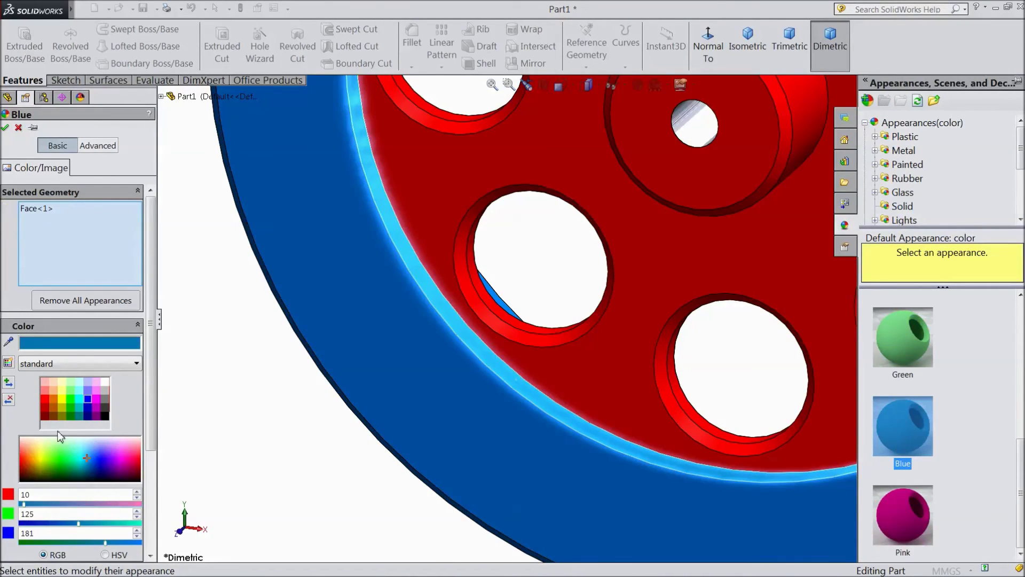
{"action": "left_click", "coordinate": [74, 343]}
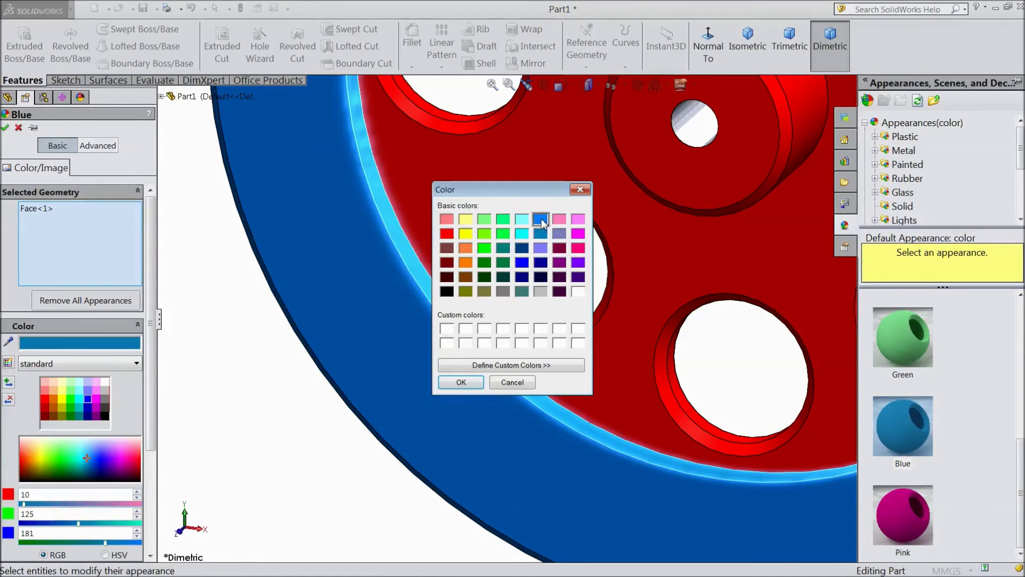
{"action": "left_click", "coordinate": [452, 387]}
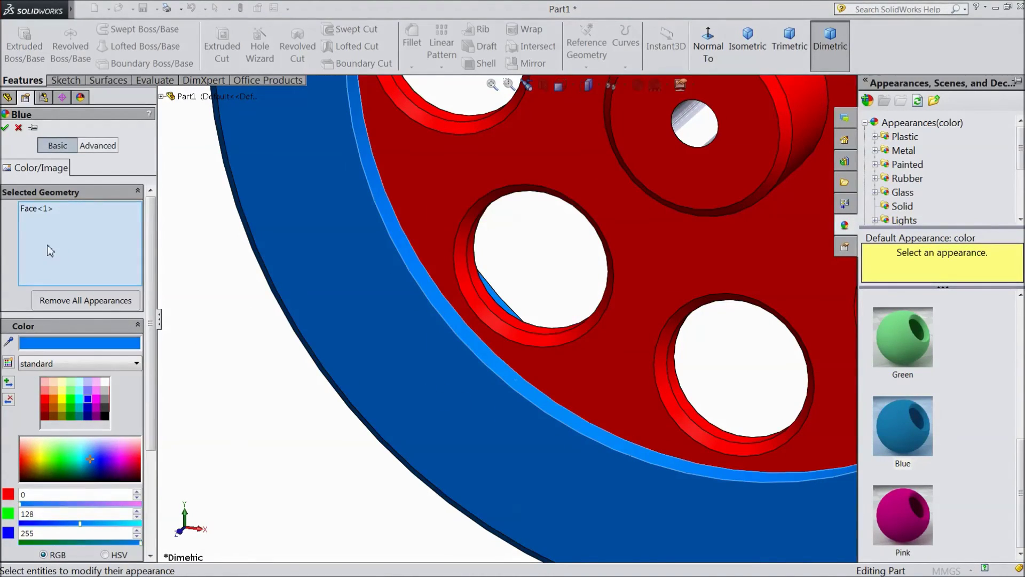
{"action": "scroll", "coordinate": [439, 400], "scroll_direction": "up", "scroll_amount": 5}
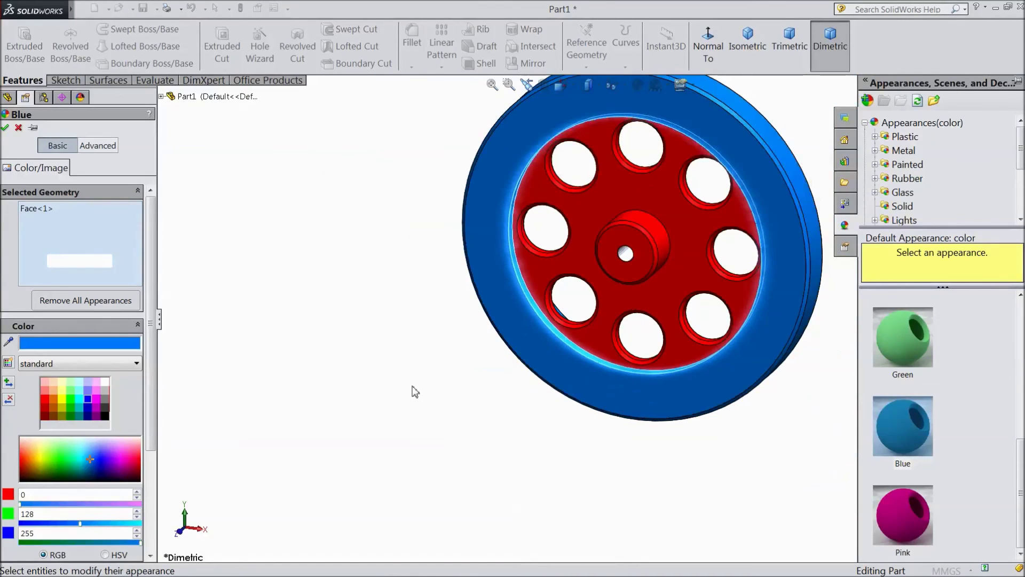
{"action": "left_click", "coordinate": [5, 128]}
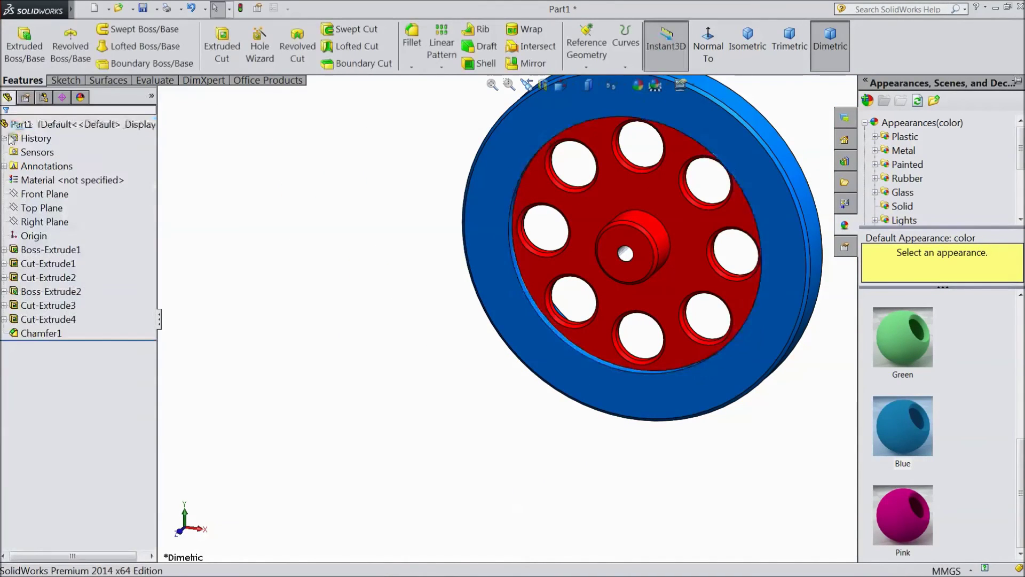
{"action": "middle_click_drag", "start_coordinate": [327, 254], "coordinate": [457, 241]}
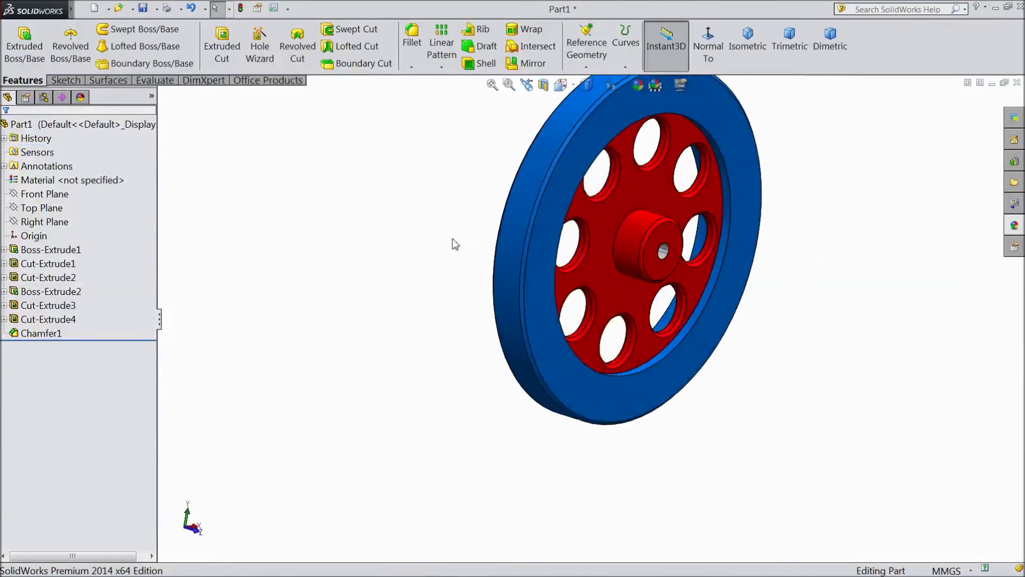
{"action": "left_click", "coordinate": [830, 40]}
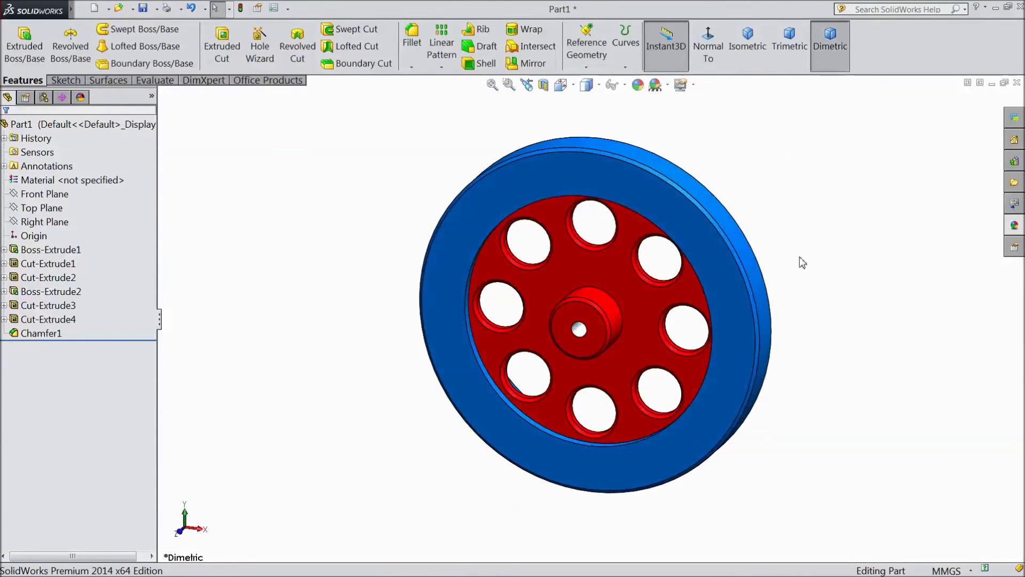
{"action": "left_click", "coordinate": [789, 40]}
{"action": "middle_click_drag", "start_coordinate": [822, 308], "coordinate": [368, 425]}
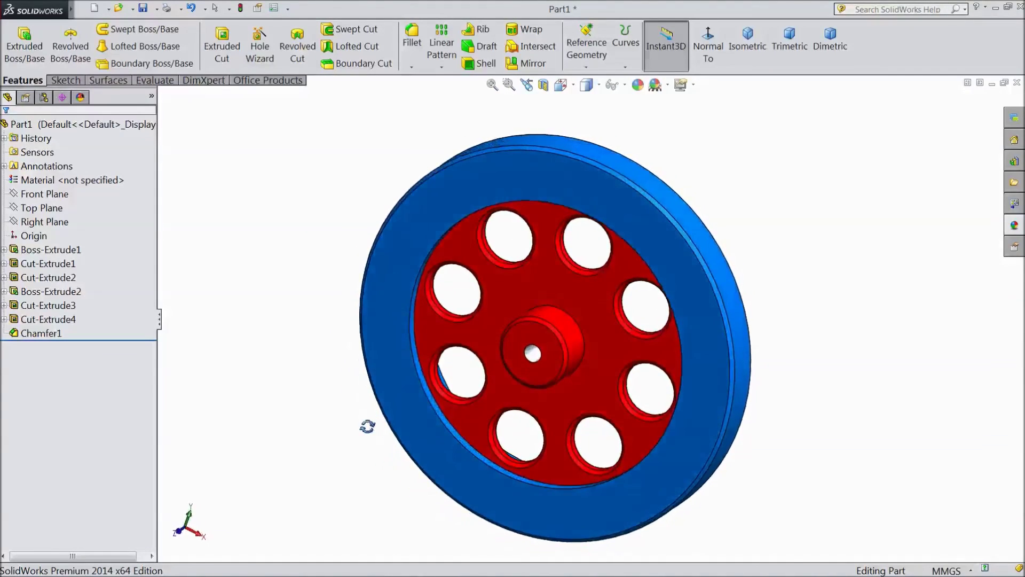